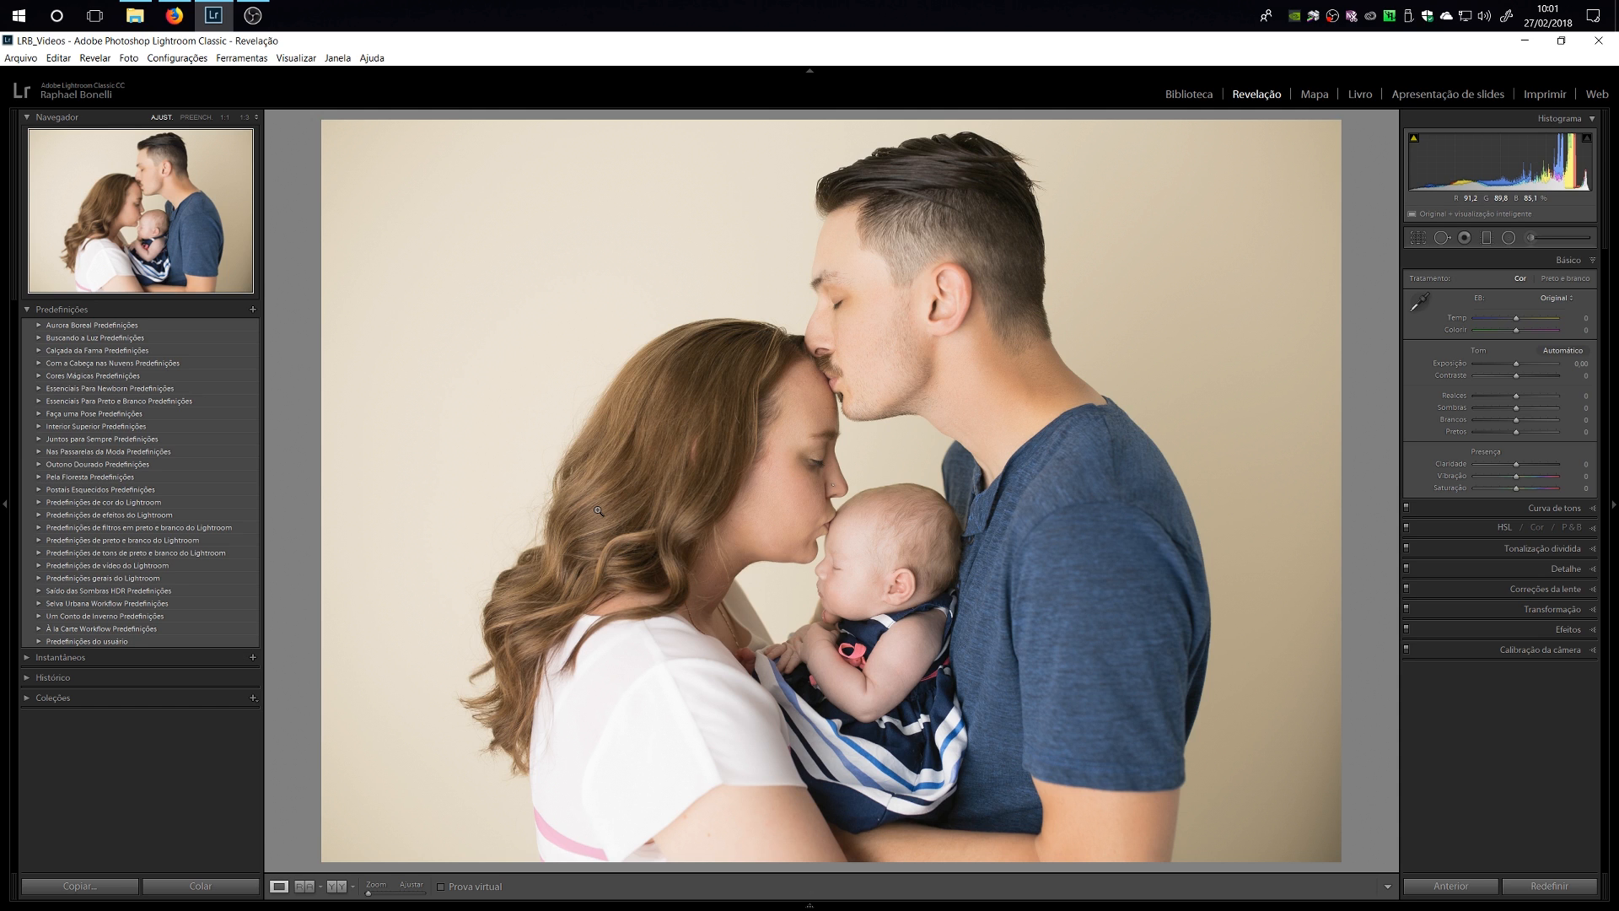
# Step: Switch to File Explorer, open the Manual folder inside Selva Urbana Workflow, and view Cover.jpg
pyautogui.click(135, 16)
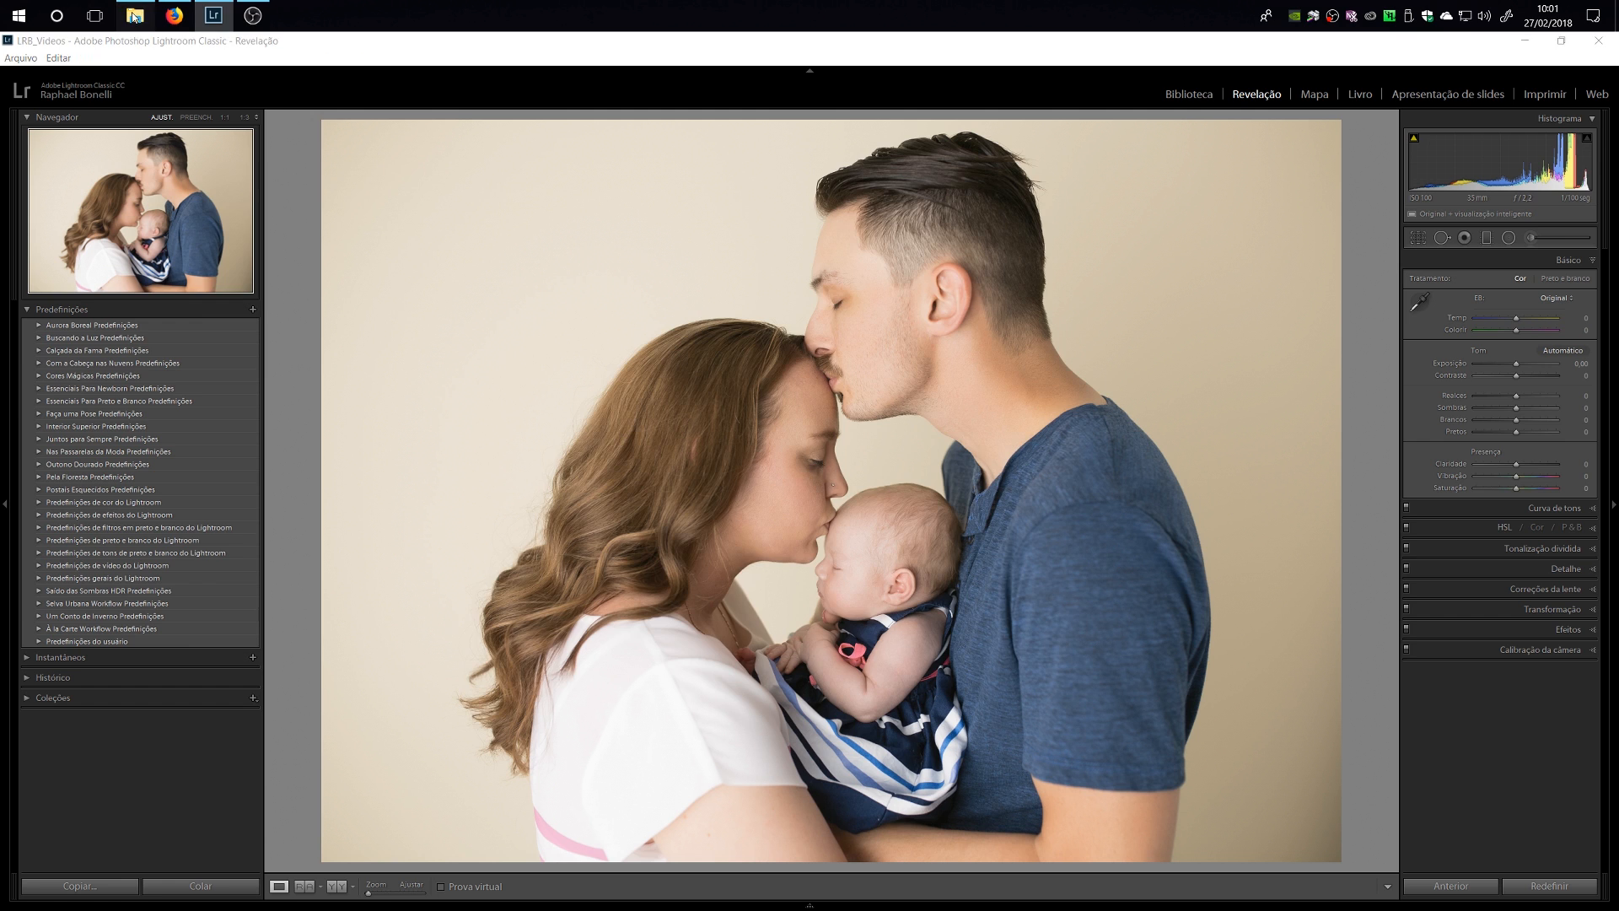
pyautogui.moveTo(599, 199); pyautogui.dragTo(766, 178)
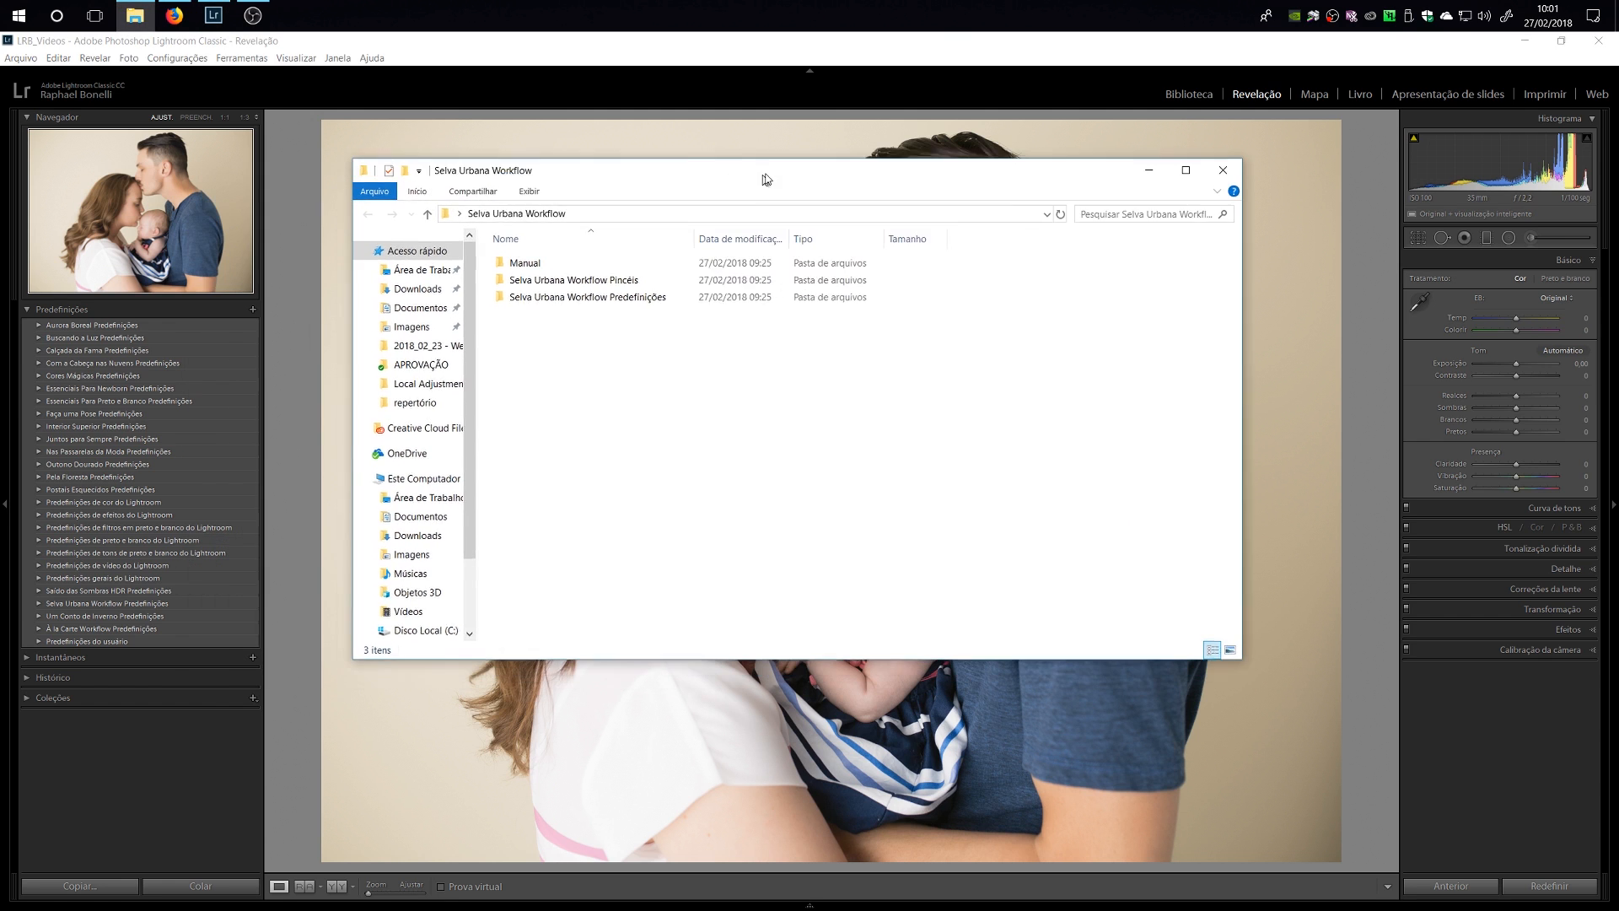
pyautogui.click(552, 292)
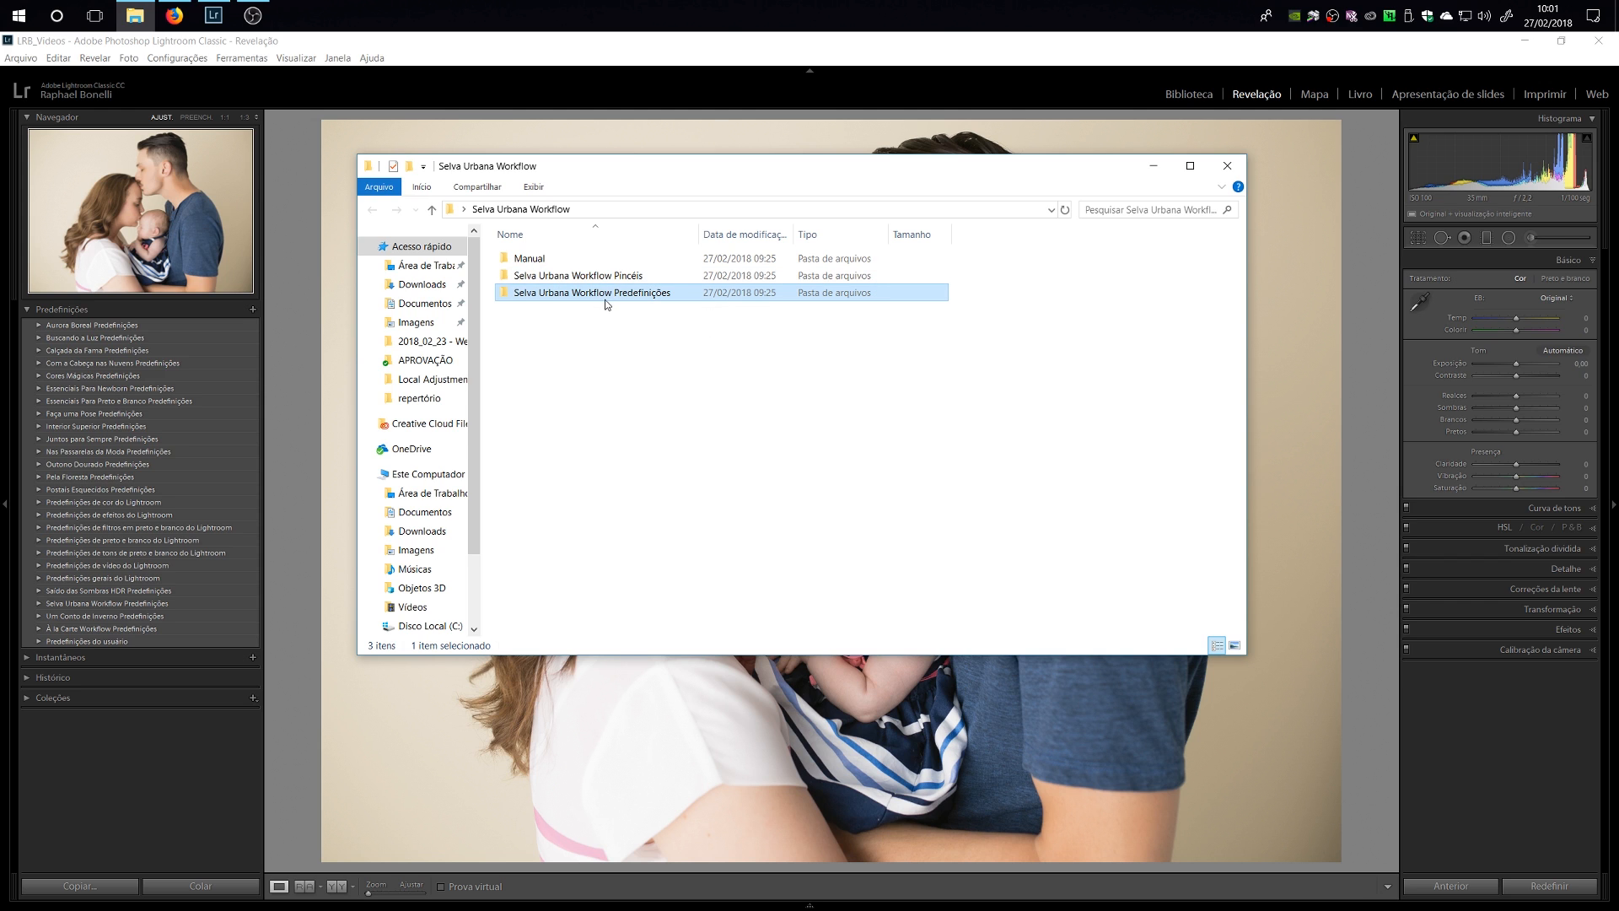
pyautogui.click(618, 277)
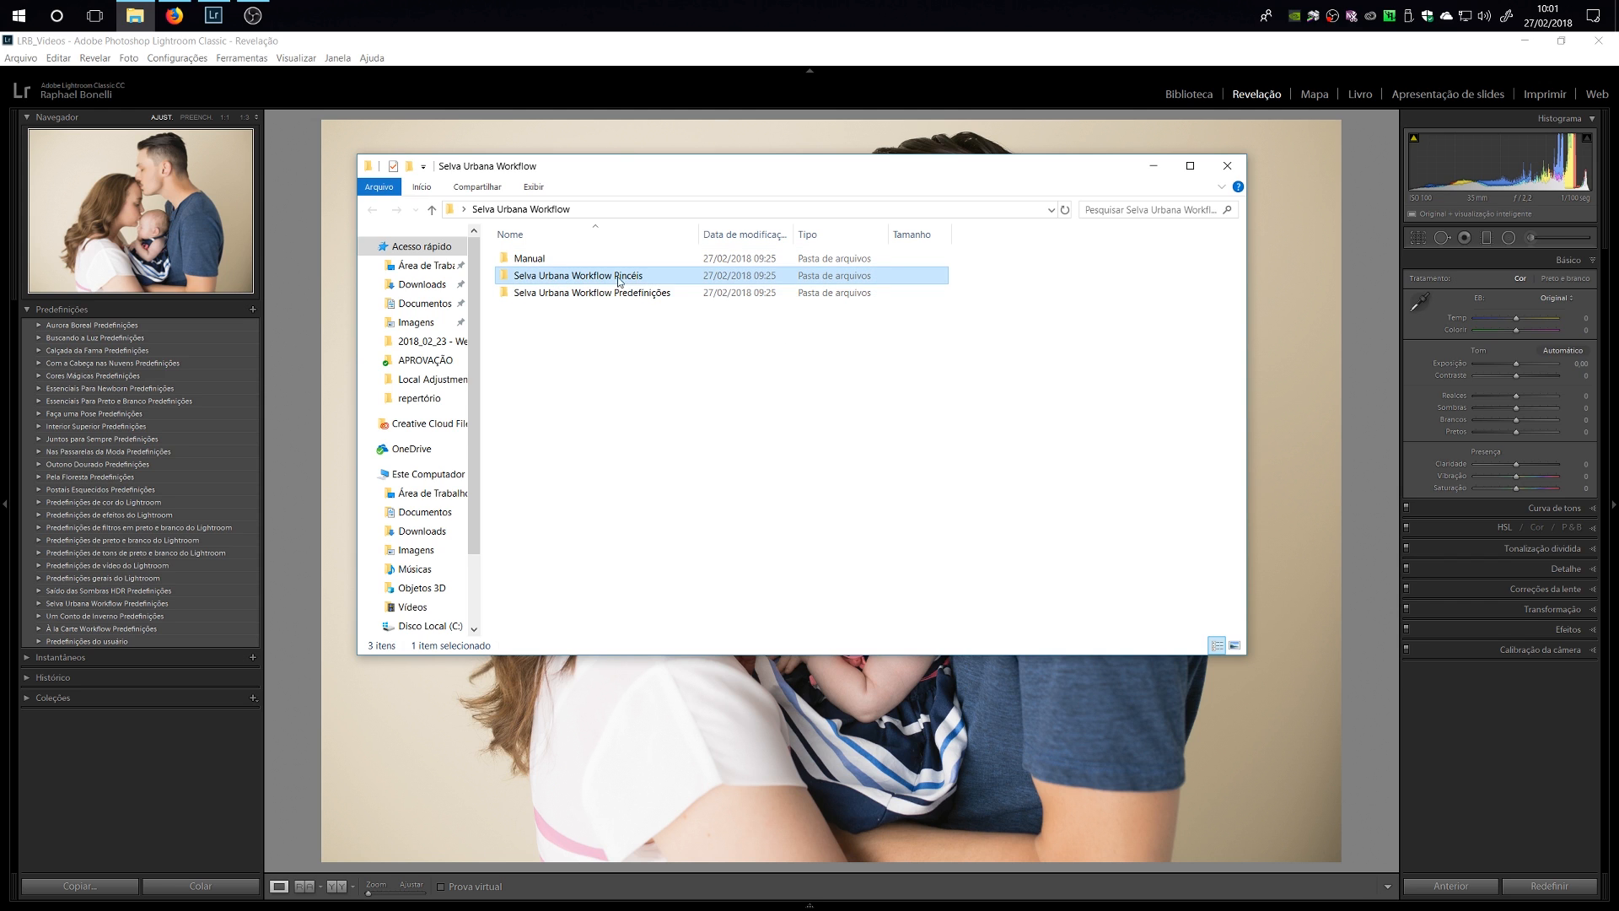
pyautogui.doubleClick(528, 259)
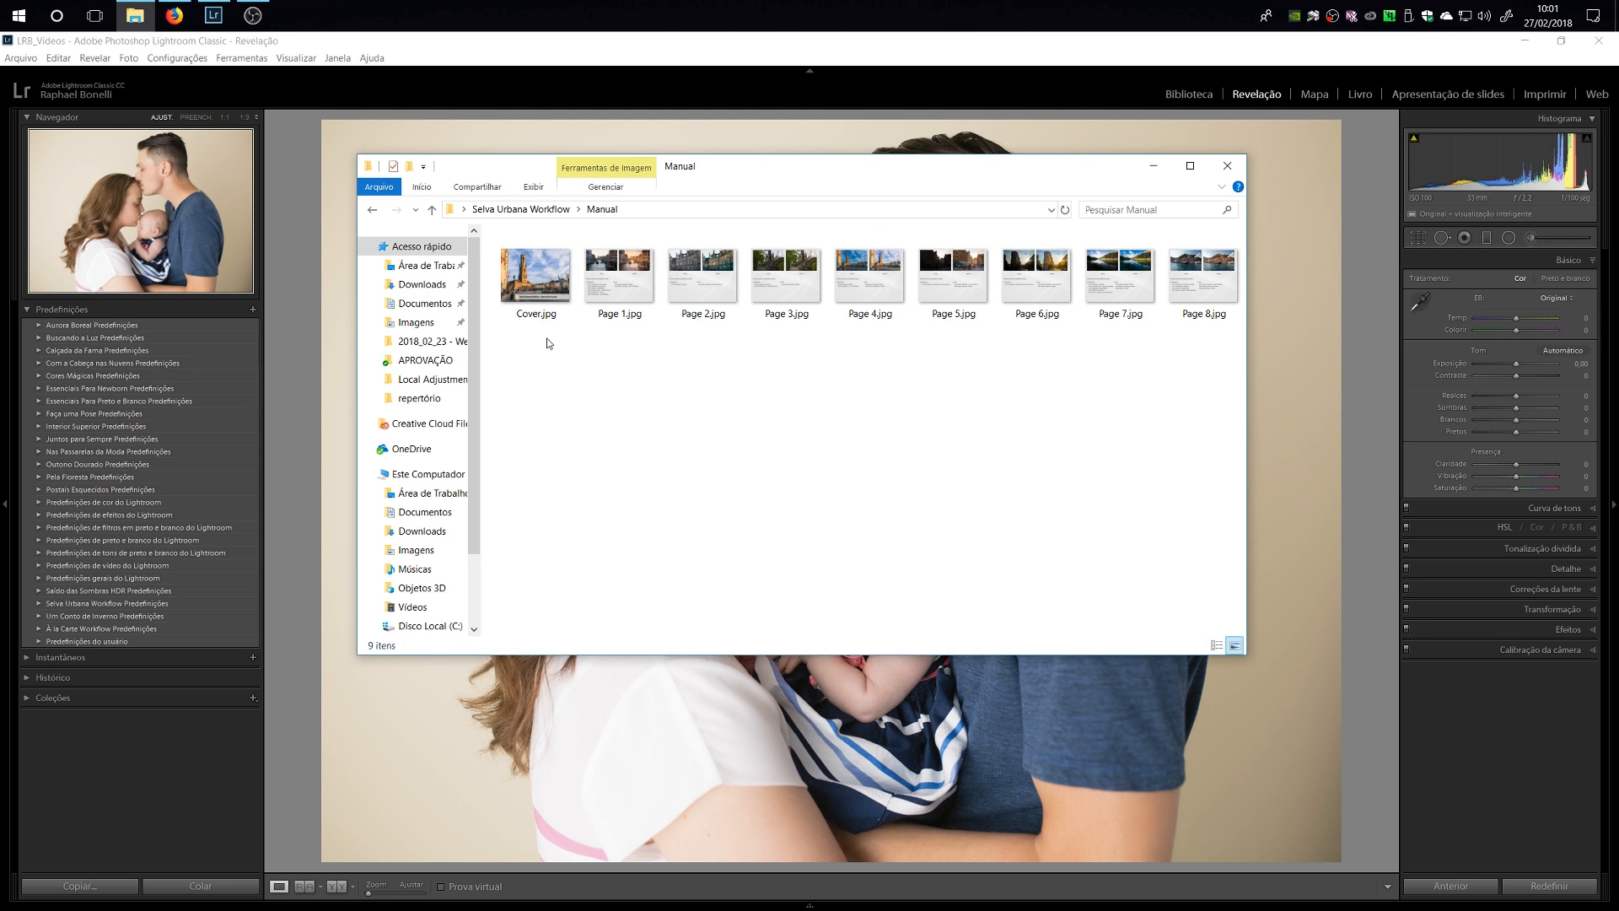
pyautogui.click(536, 274)
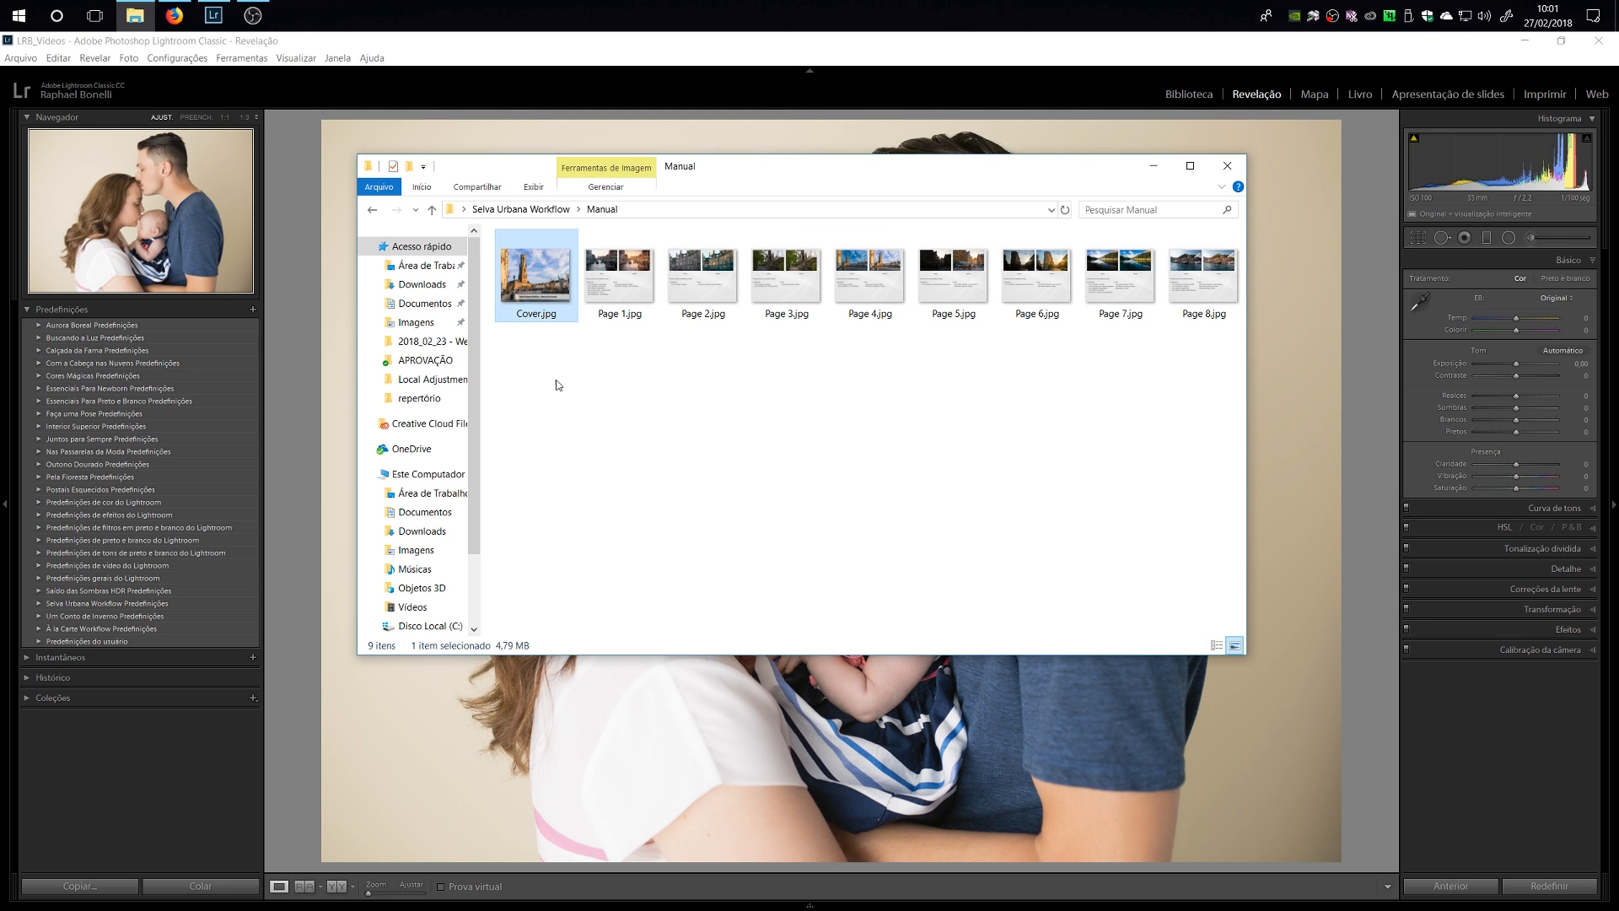
pyautogui.doubleClick(537, 274)
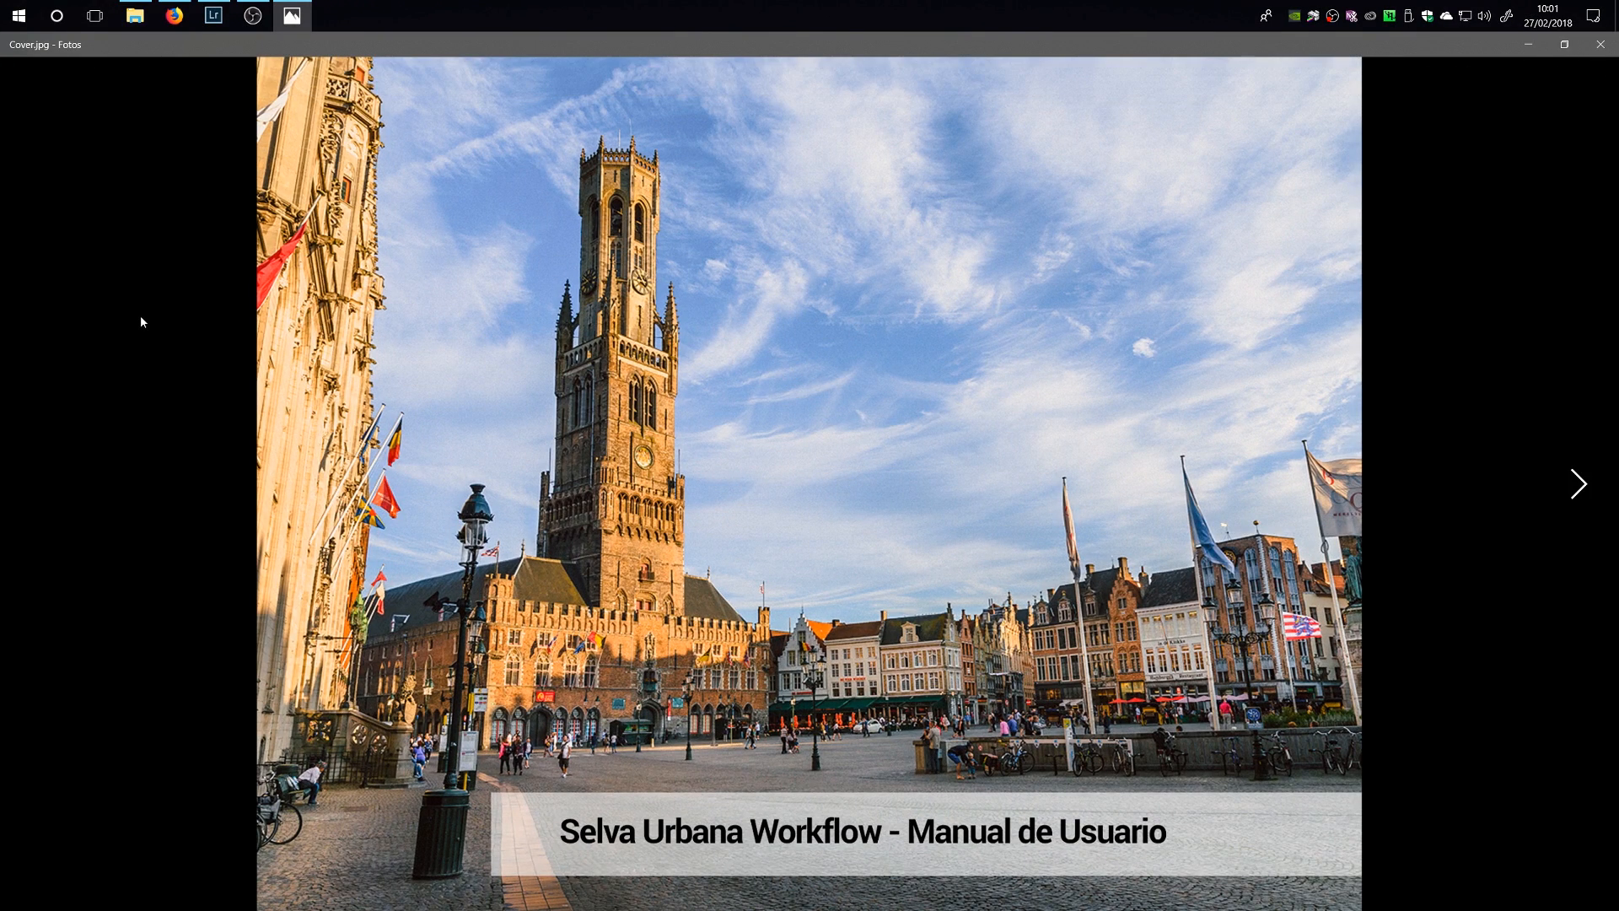
# Step: Examine the before-and-after examples and the presets and brushes listed on manual pages 1 to 5, and close the viewer
pyautogui.press('Right')
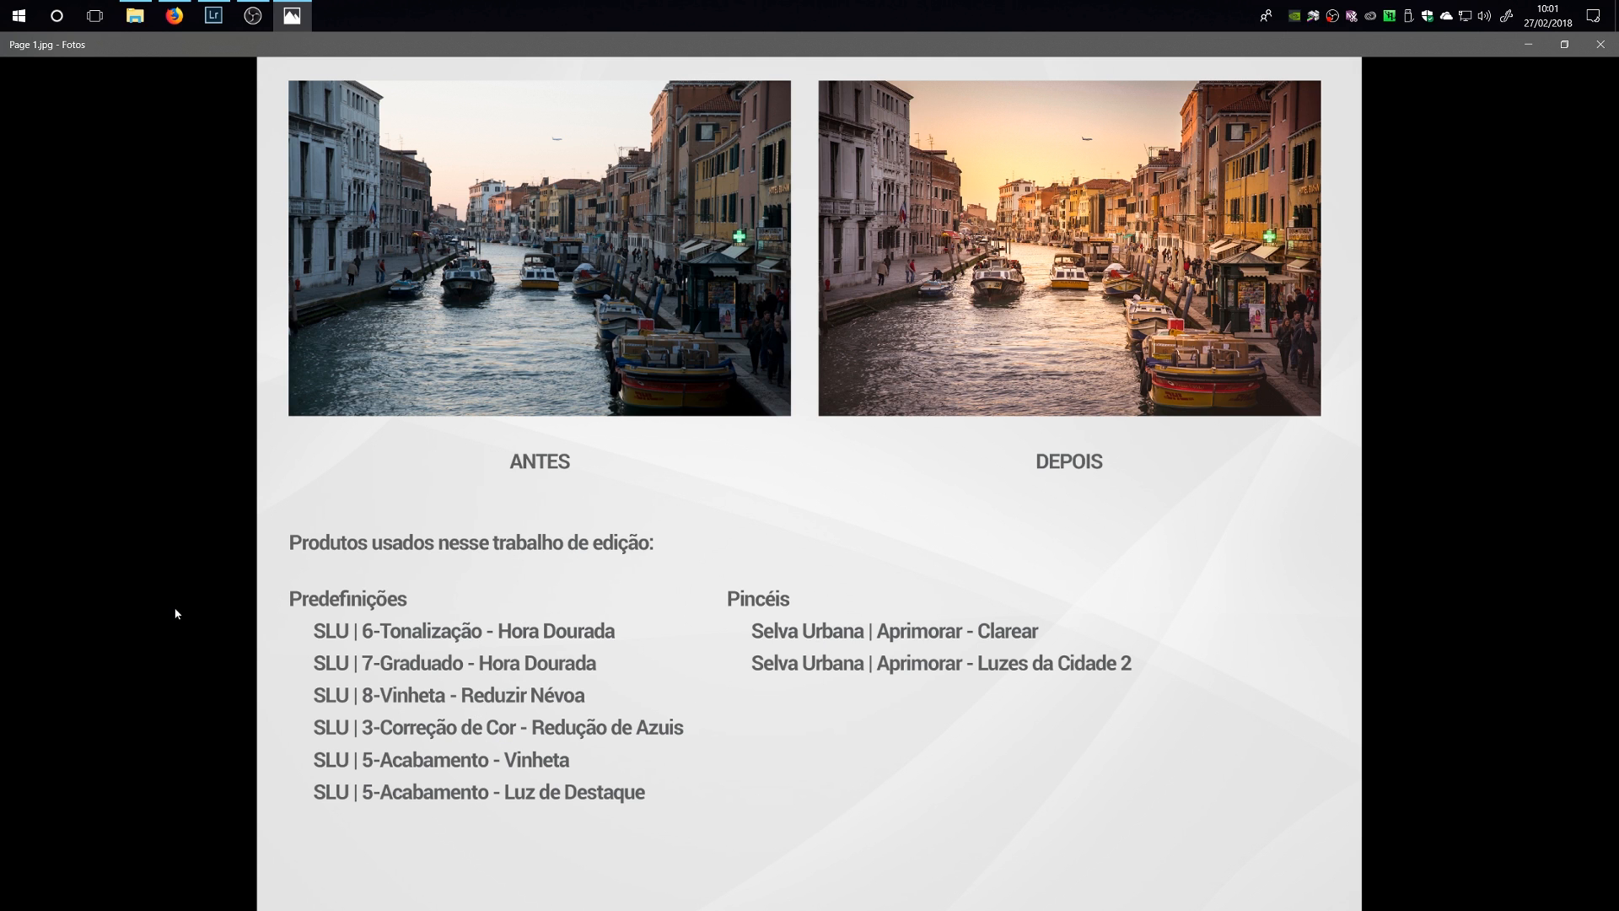
pyautogui.press('Right')
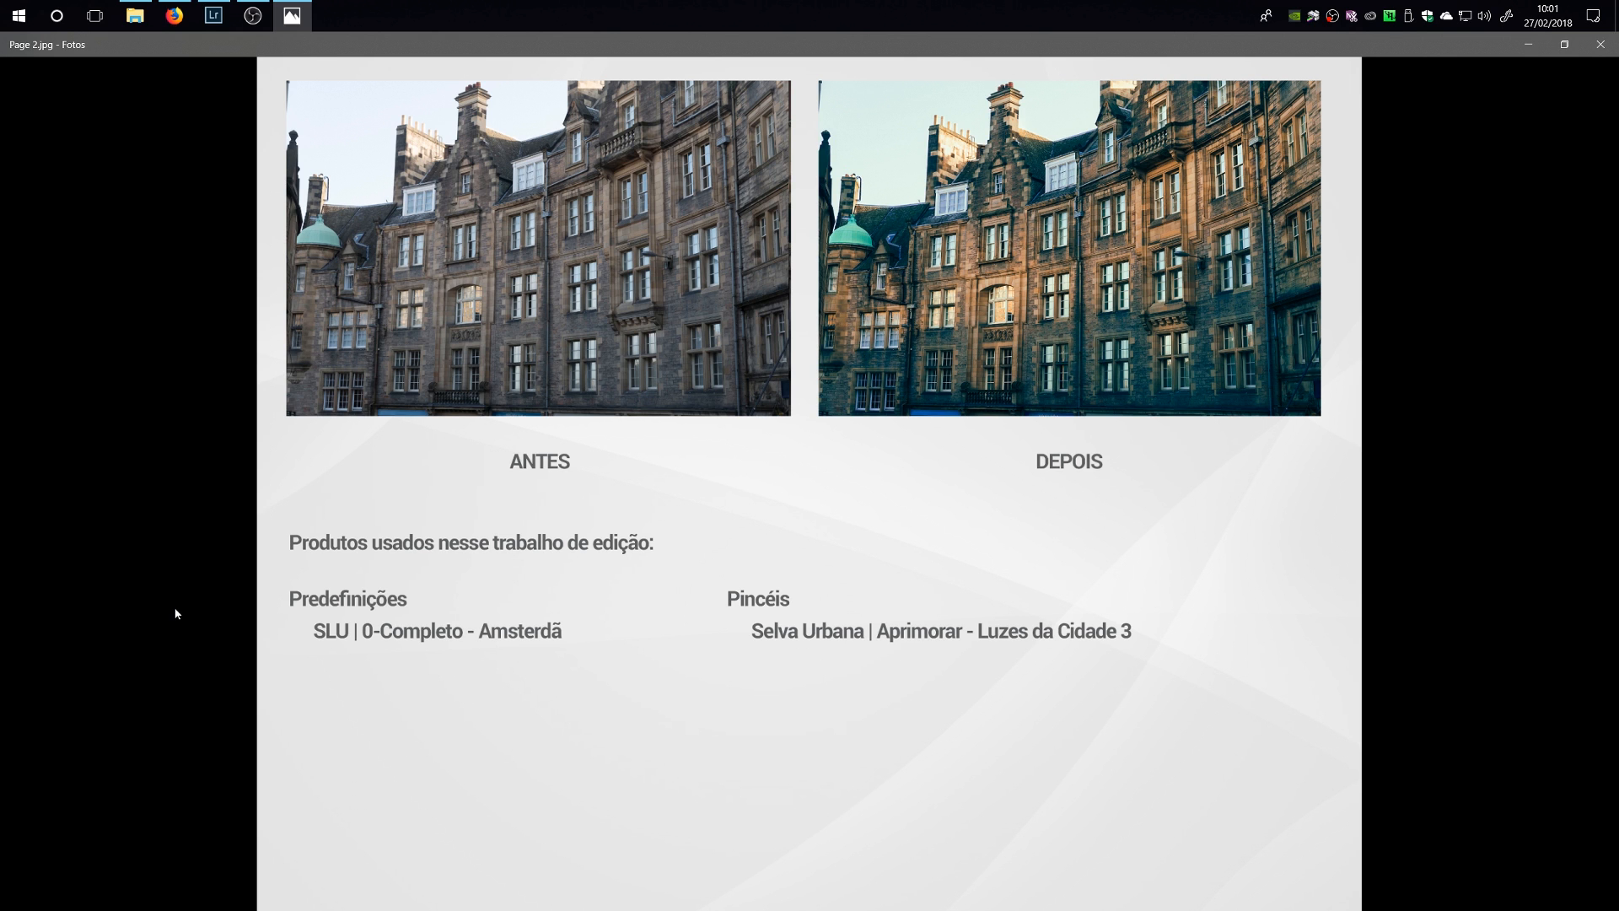
pyautogui.press('Right')
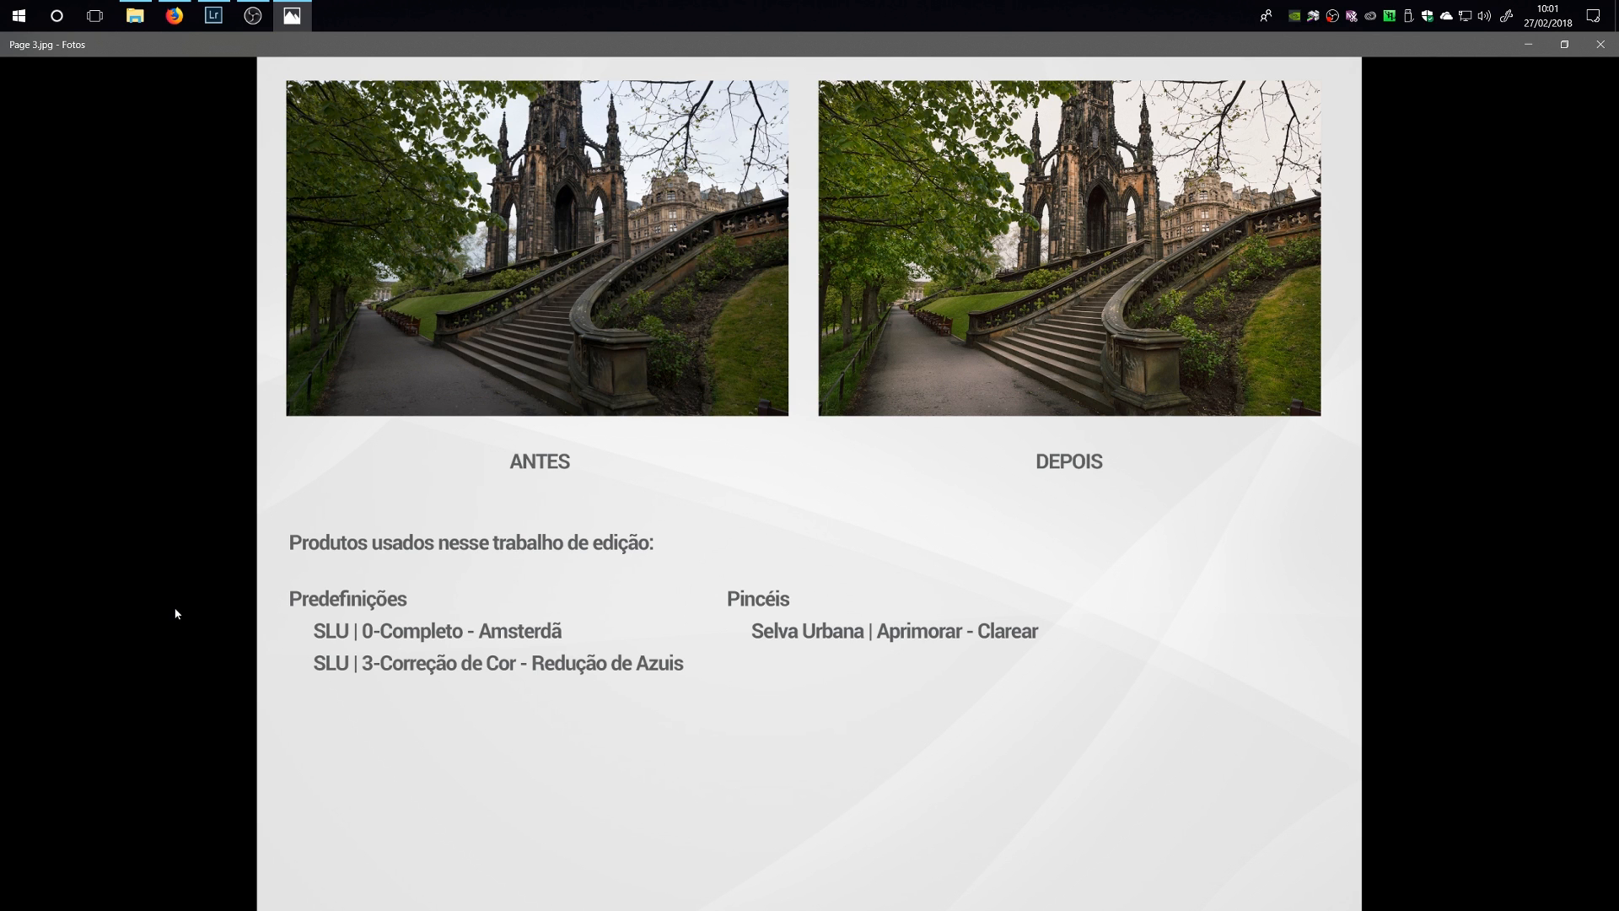
pyautogui.press('Right')
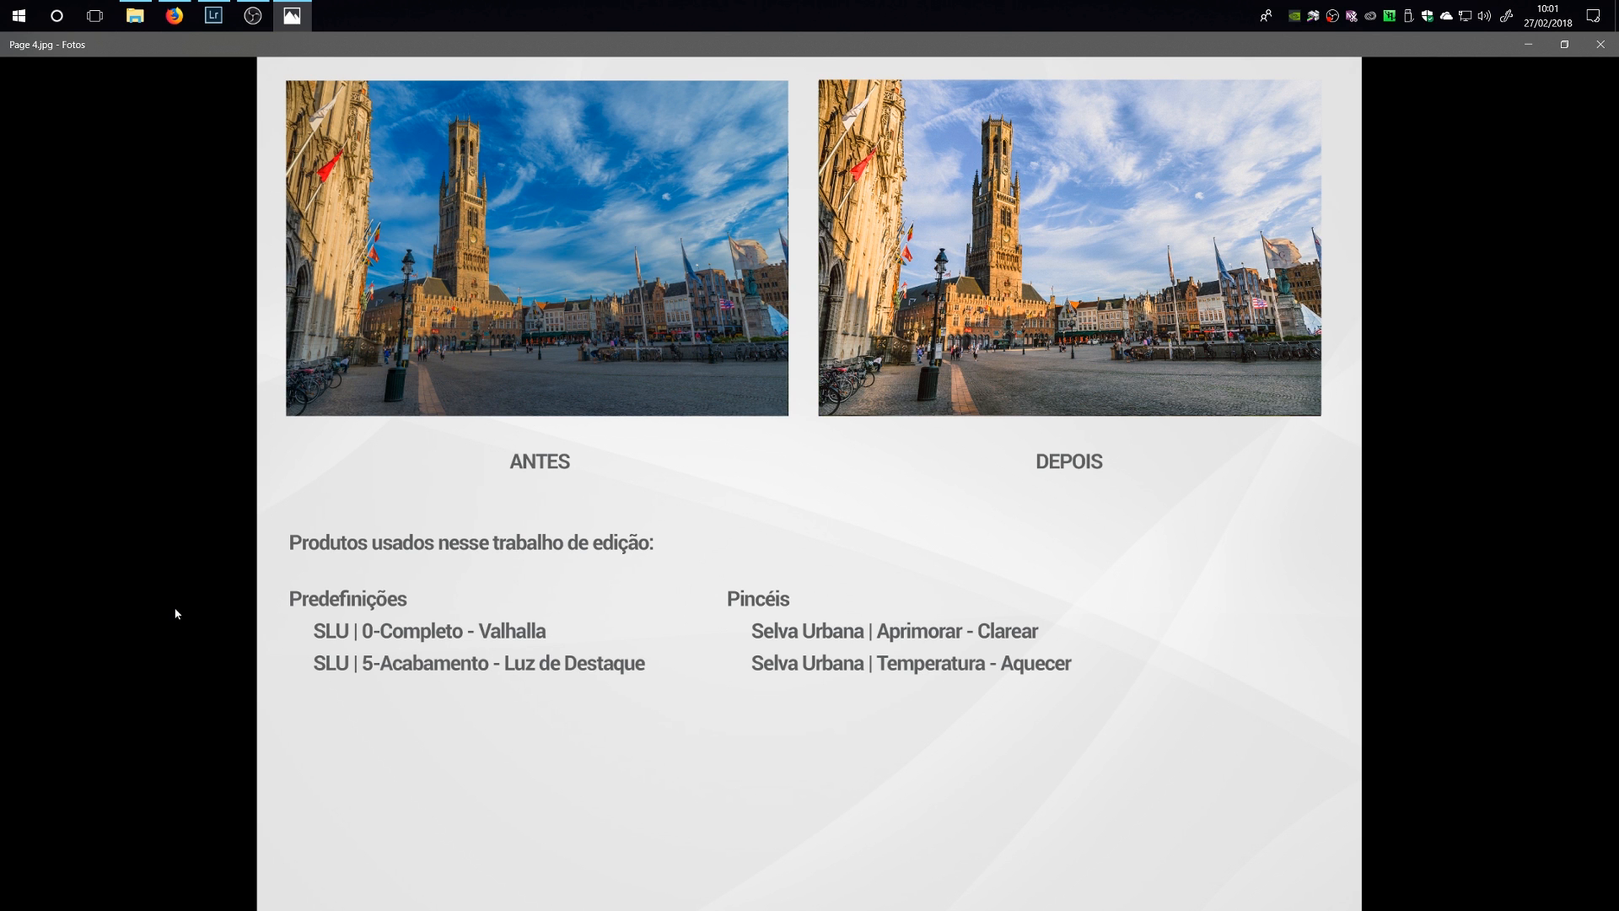
pyautogui.press('Right')
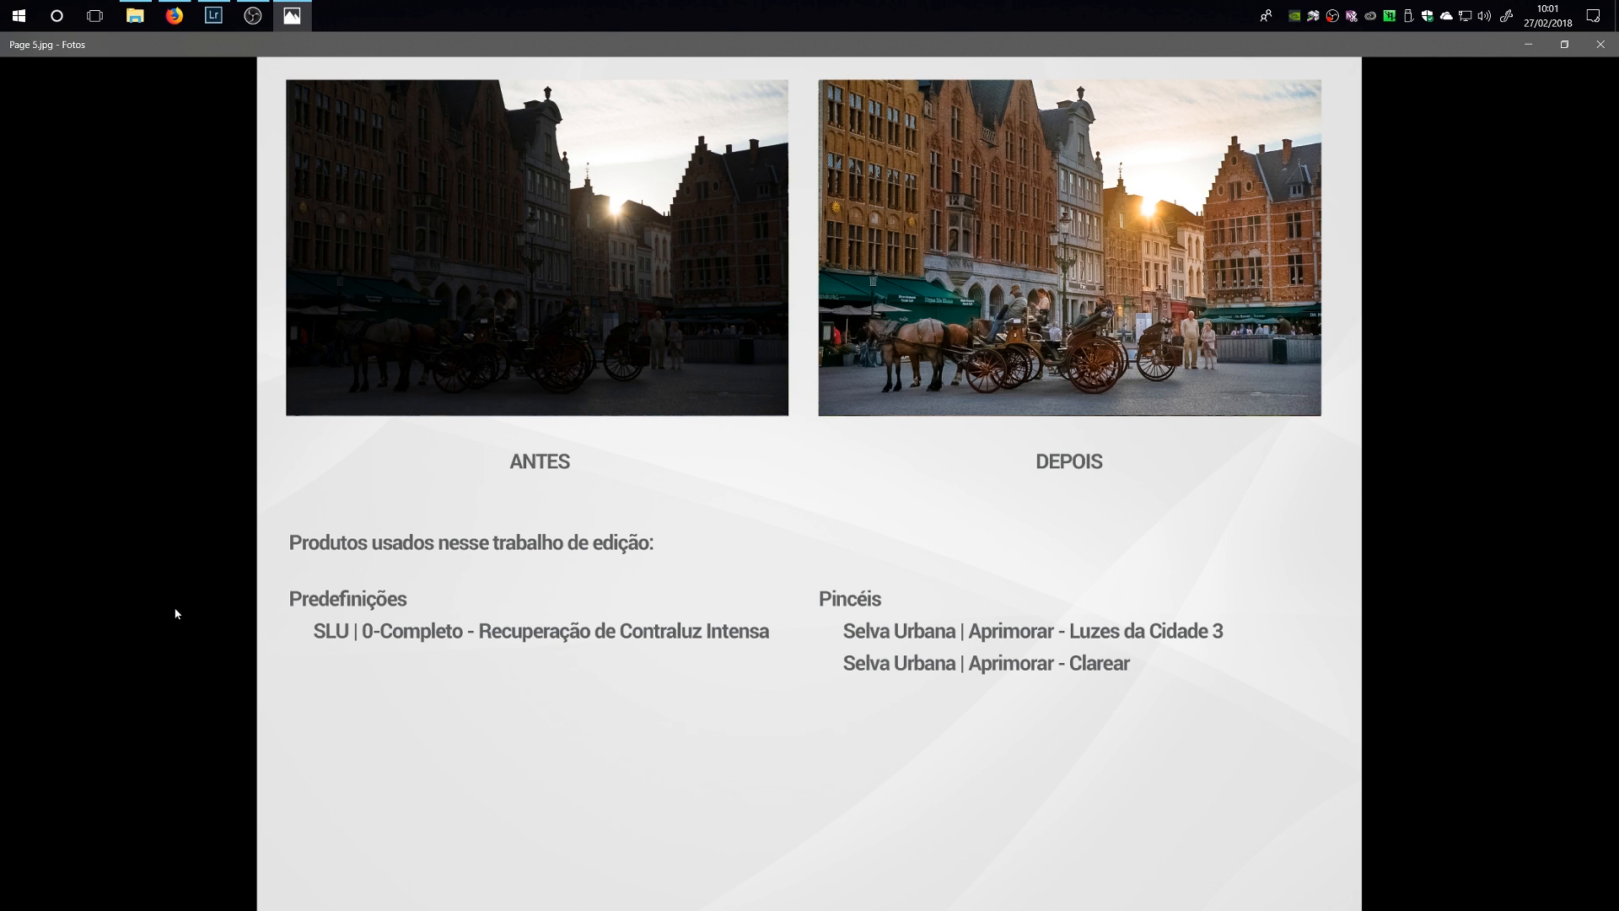
pyautogui.click(1613, 48)
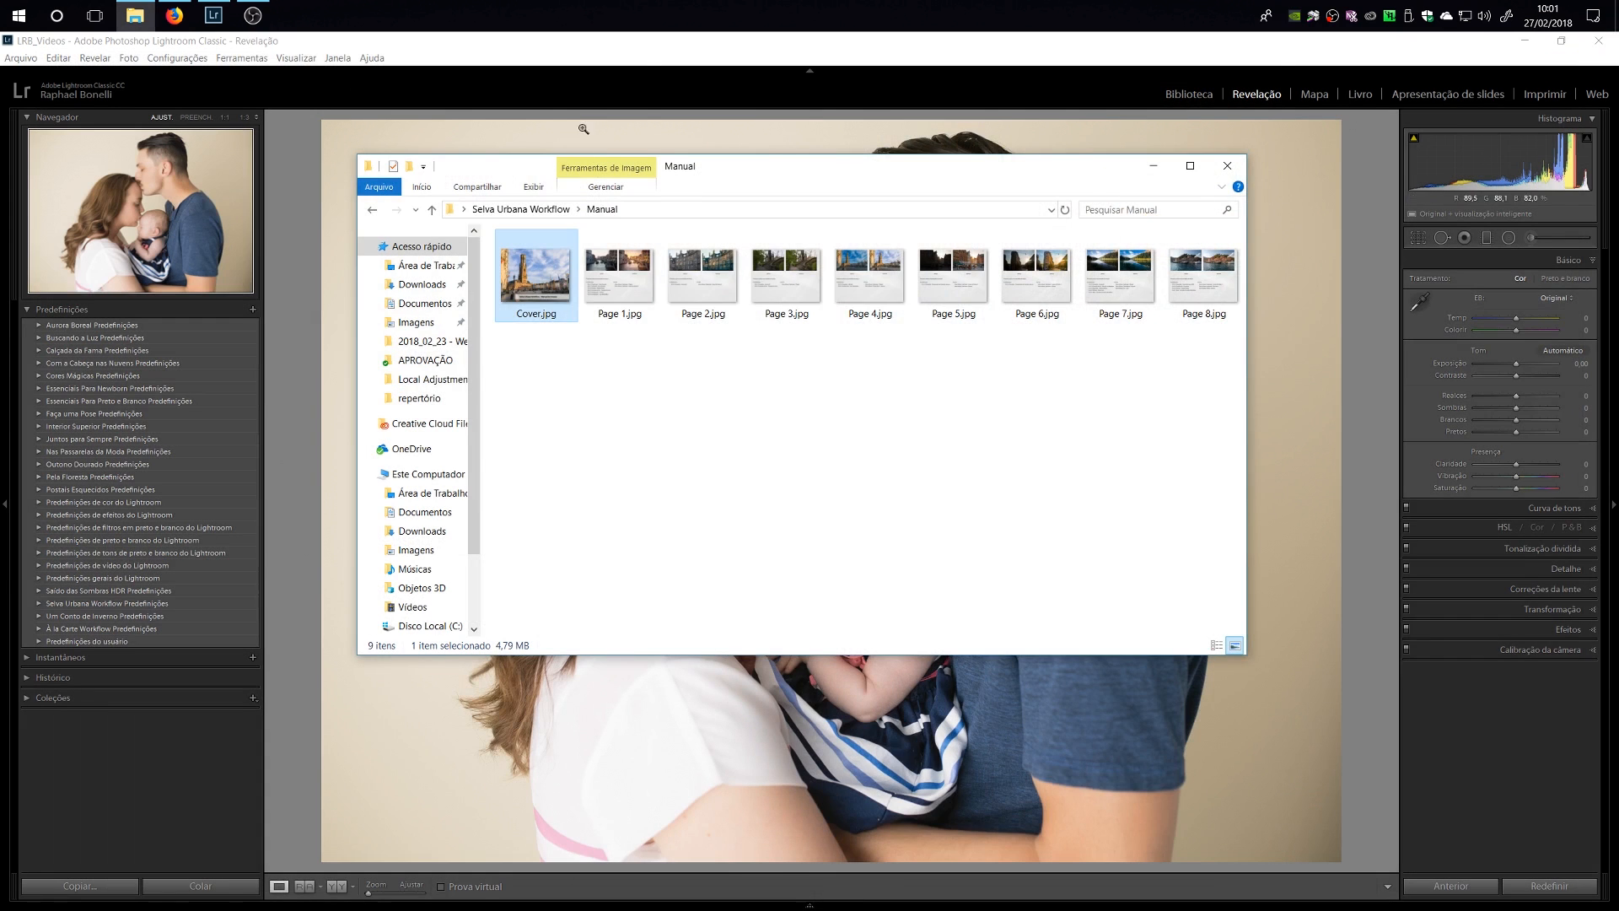
# Step: Return to Lightroom, expand the Essenciais Para Newborn Predefinições group, and examine its preset categories and names
pyautogui.click(636, 61)
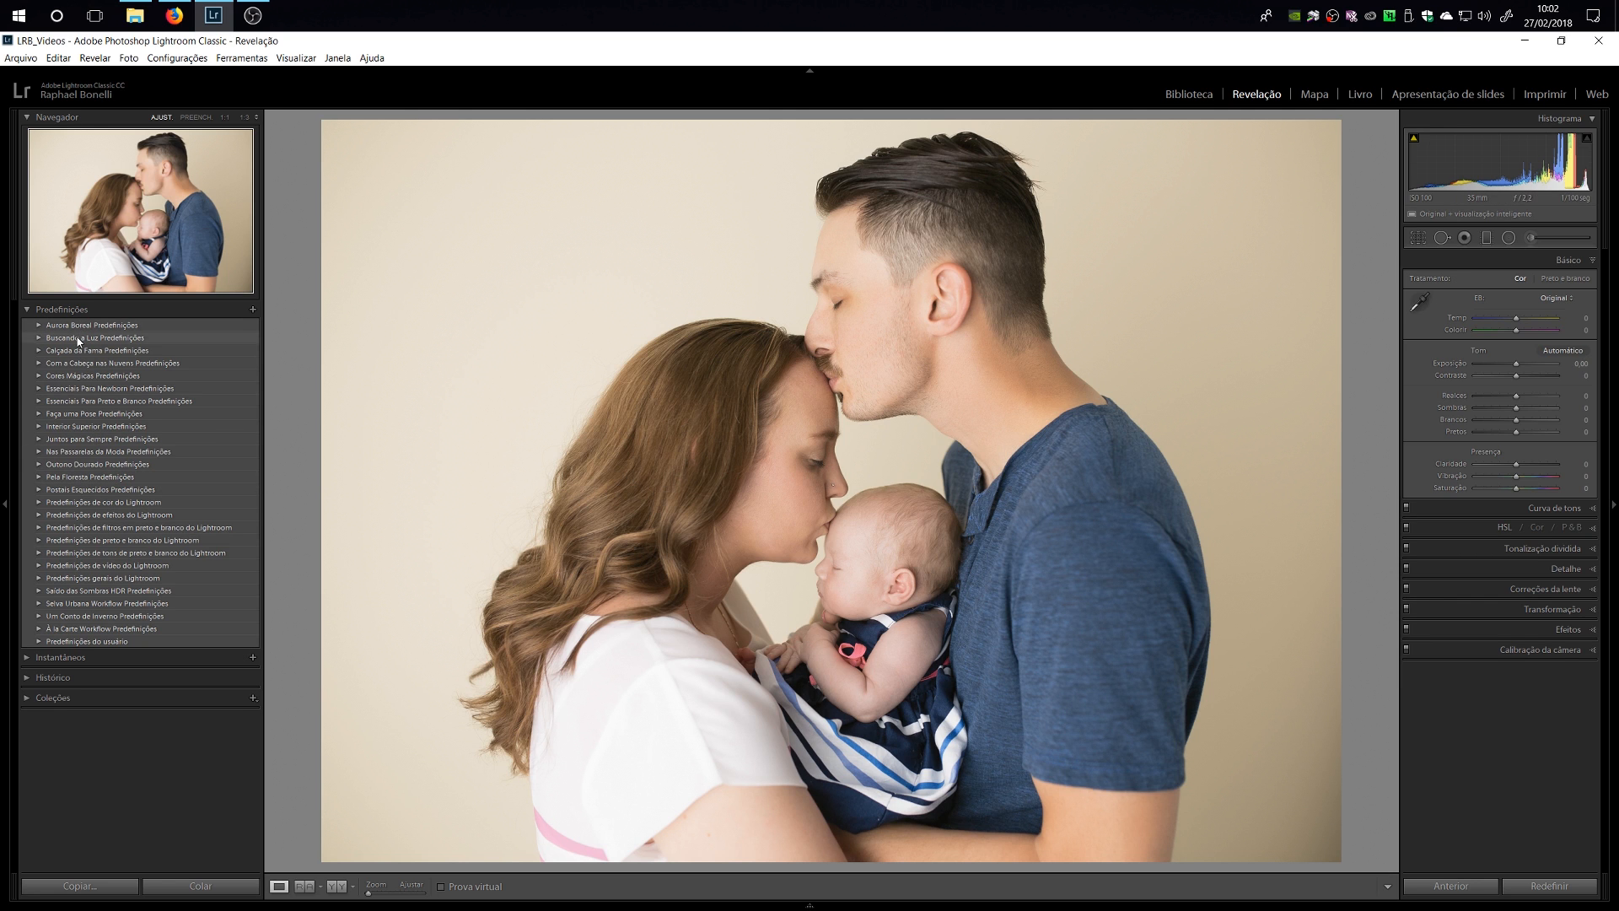
pyautogui.click(38, 388)
pyautogui.scroll(-3, 90, 428)
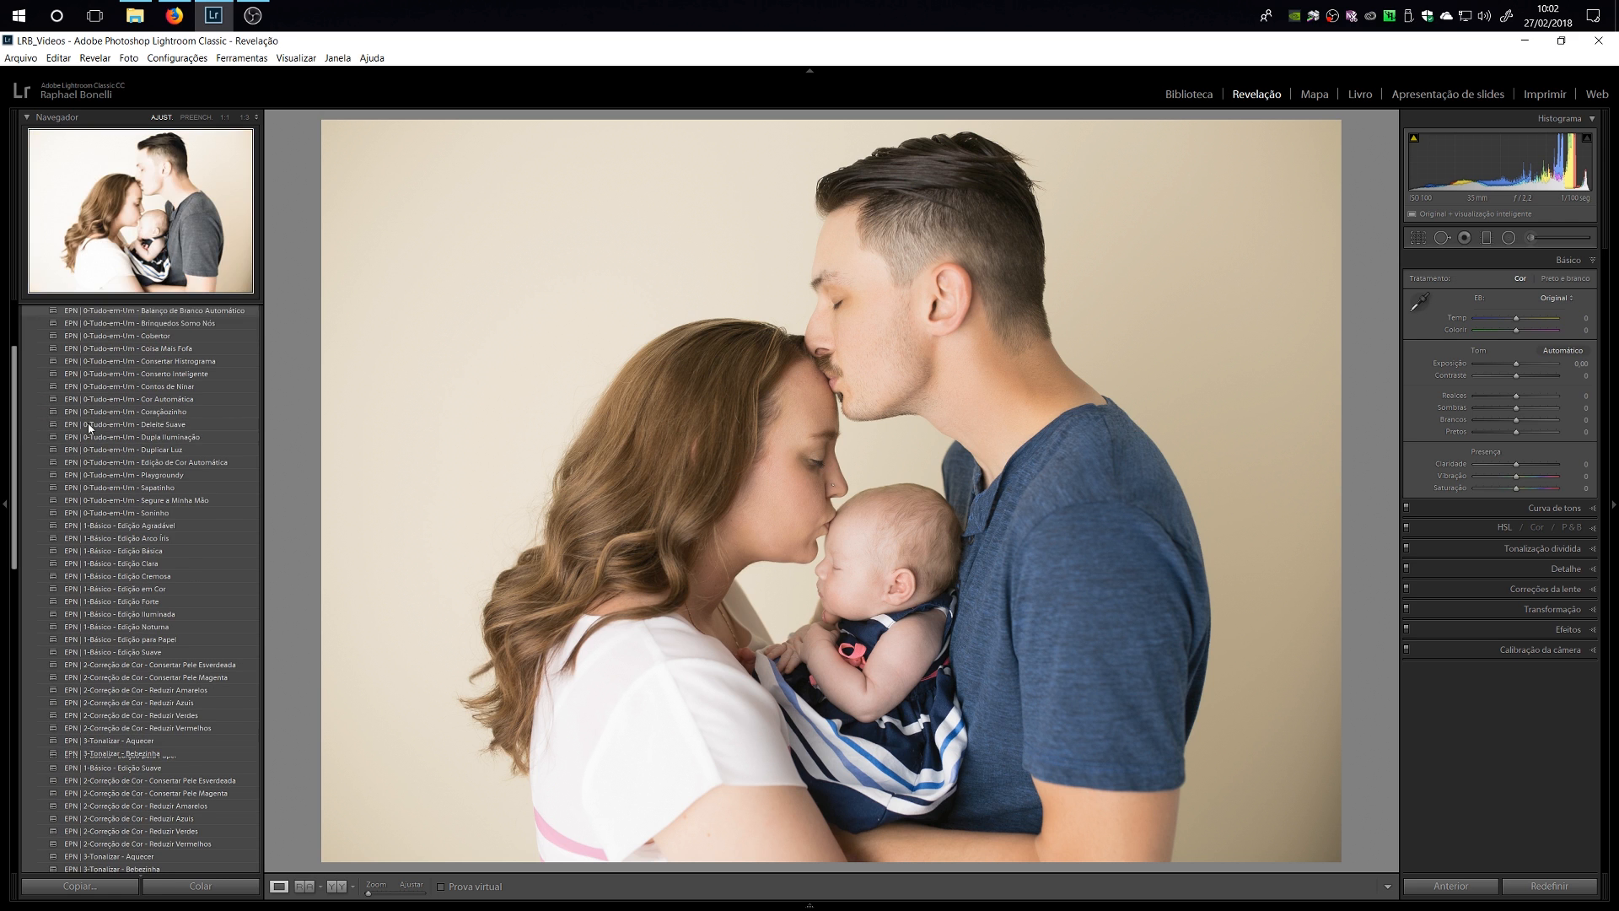
pyautogui.scroll(3, 92, 428)
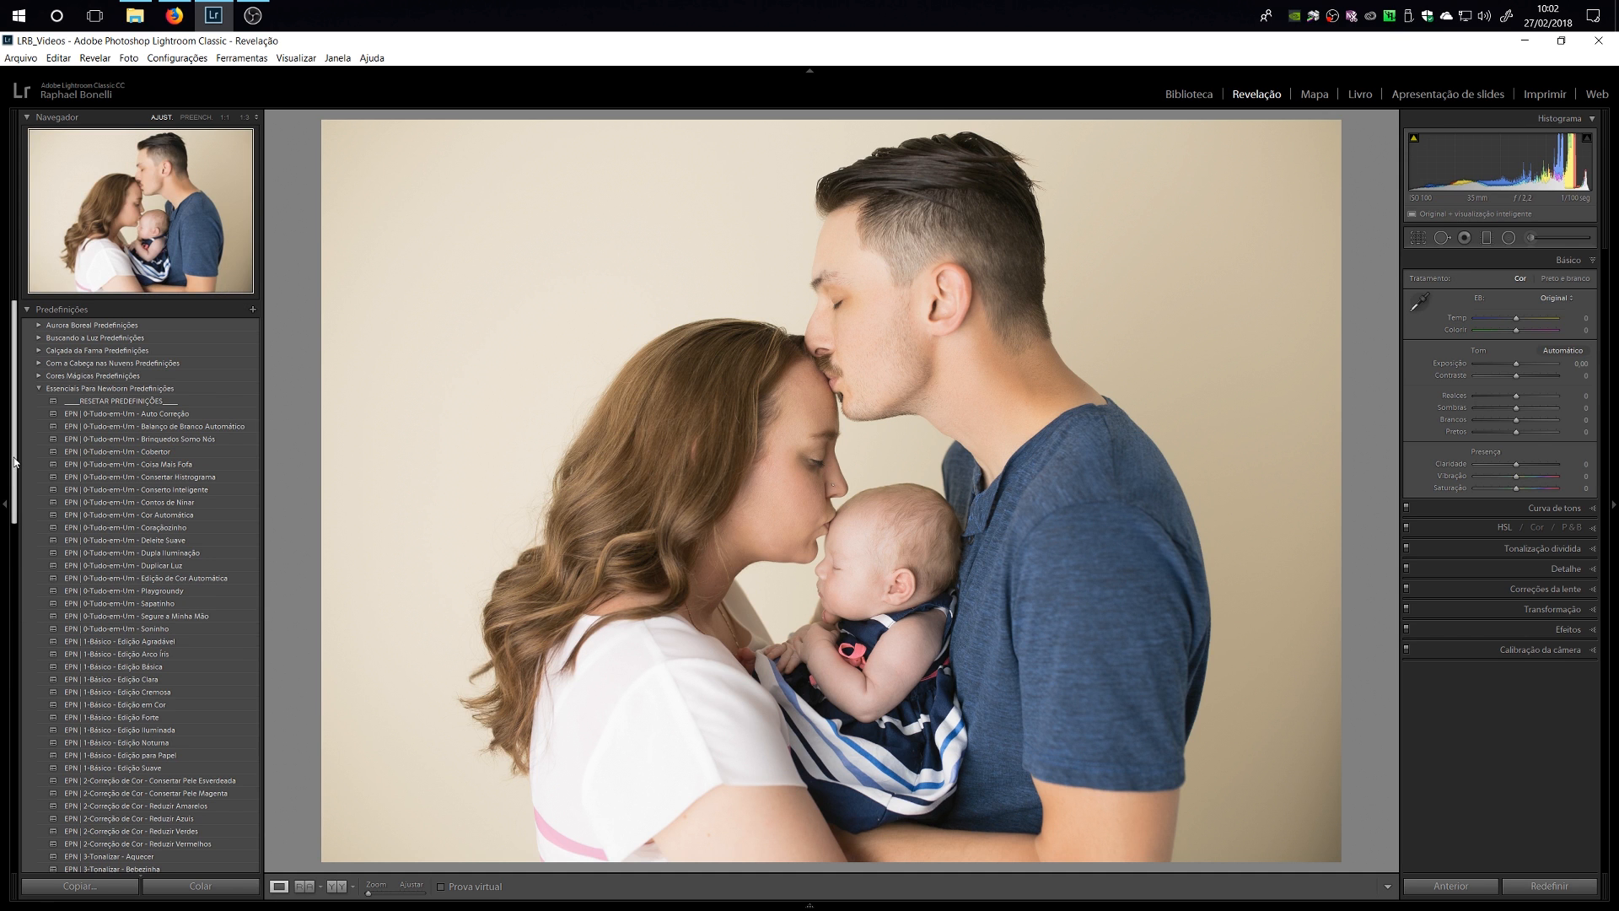
pyautogui.scroll(-2, 14, 462)
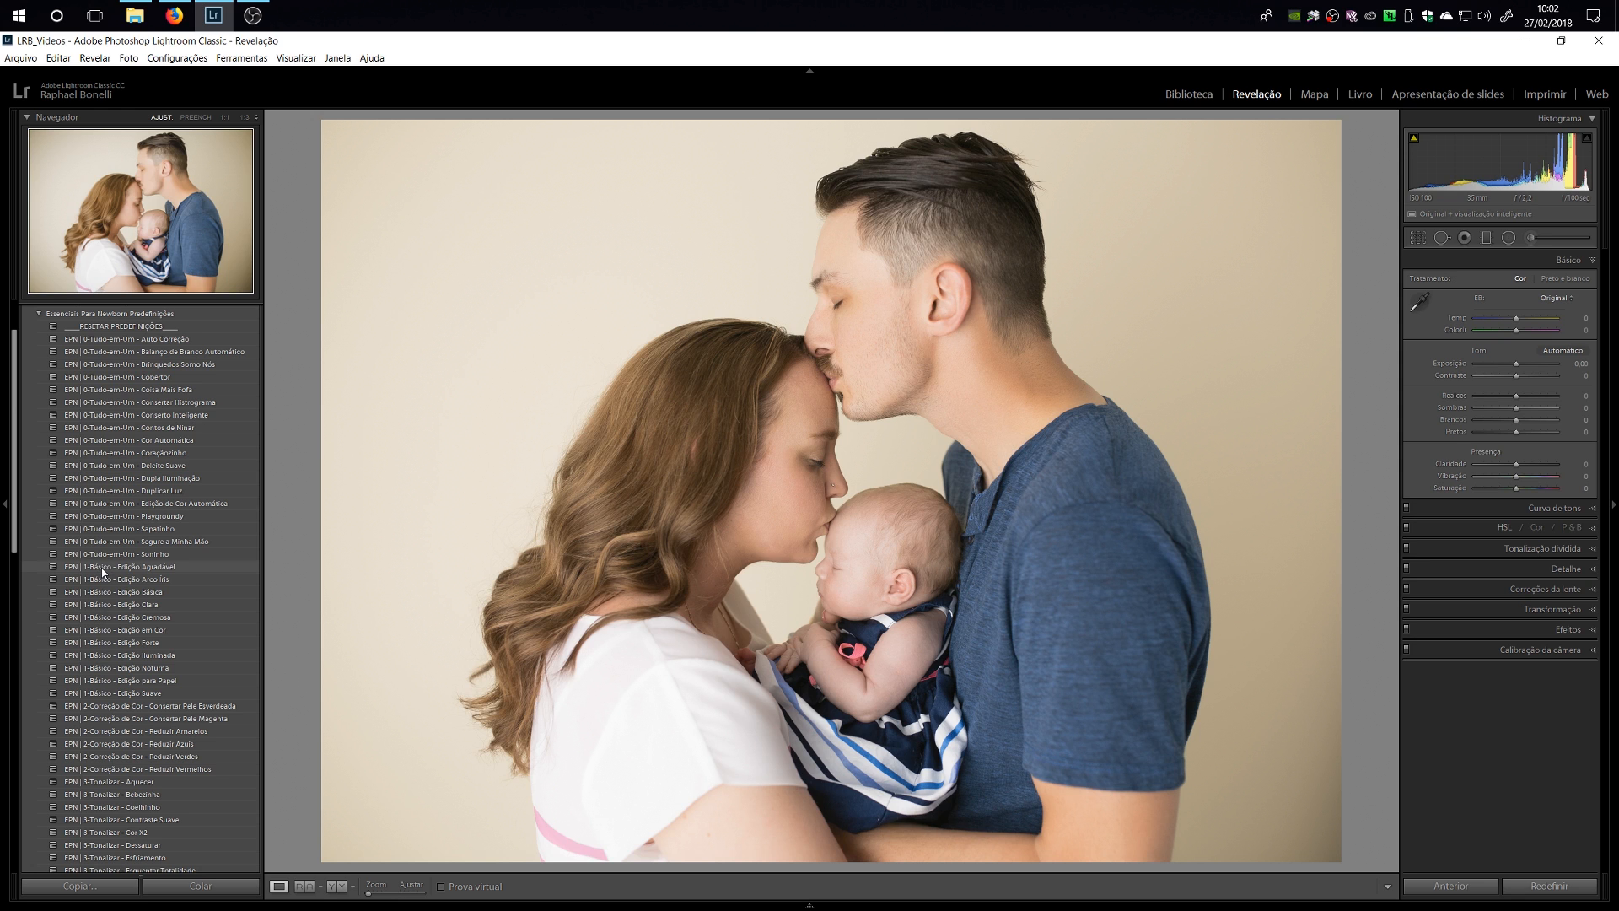
pyautogui.scroll(-3, 98, 566)
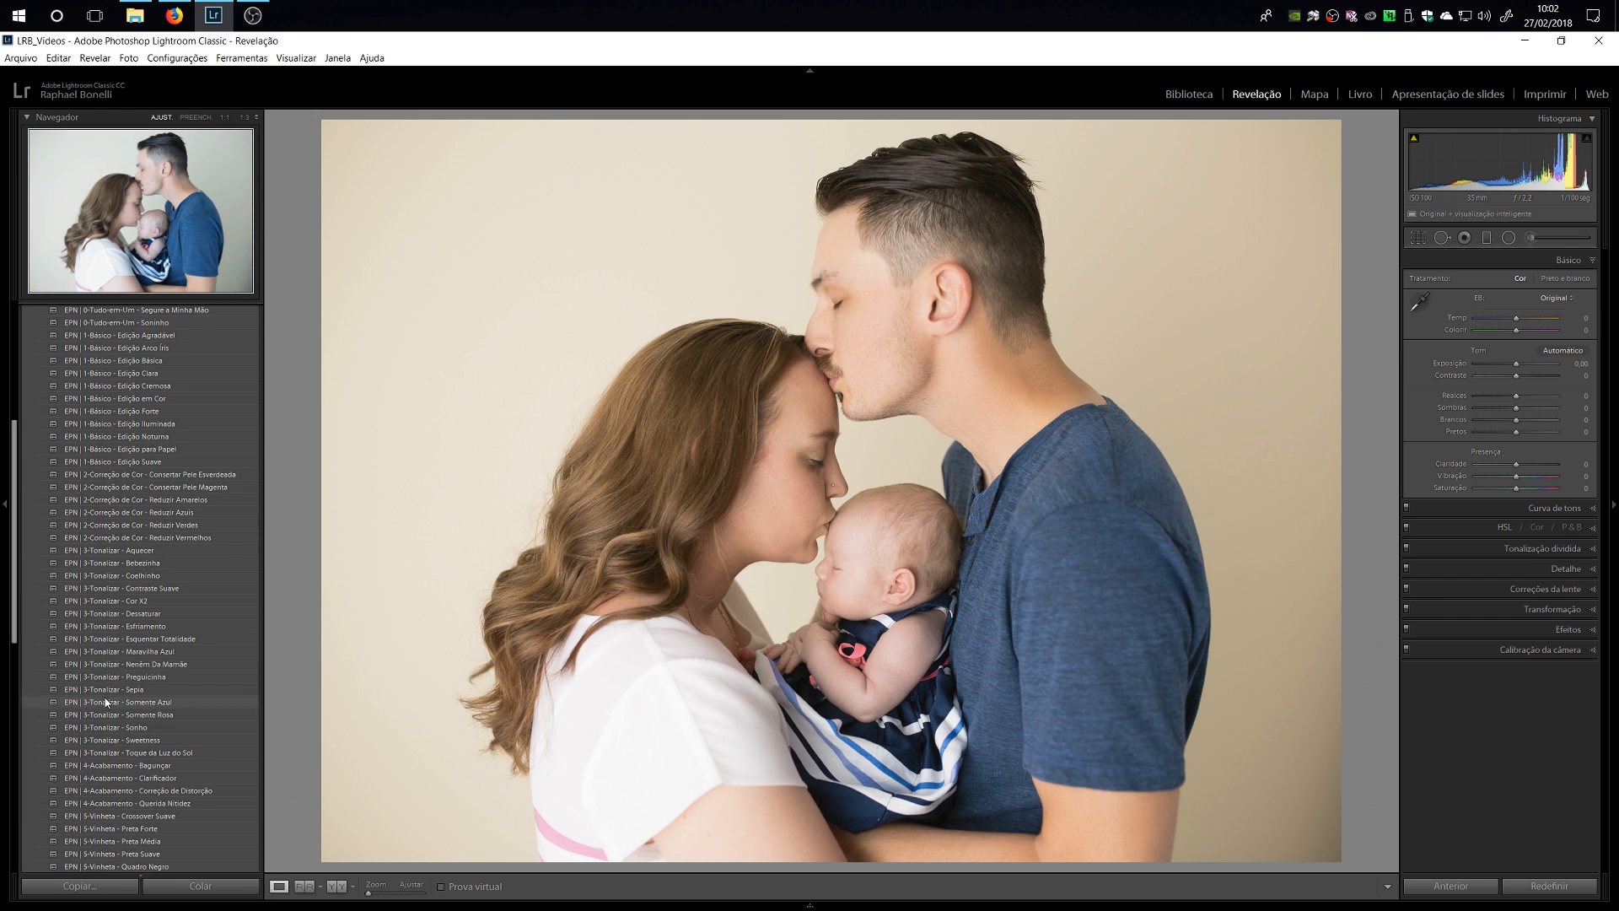
pyautogui.scroll(-6, 103, 700)
pyautogui.scroll(3, 107, 716)
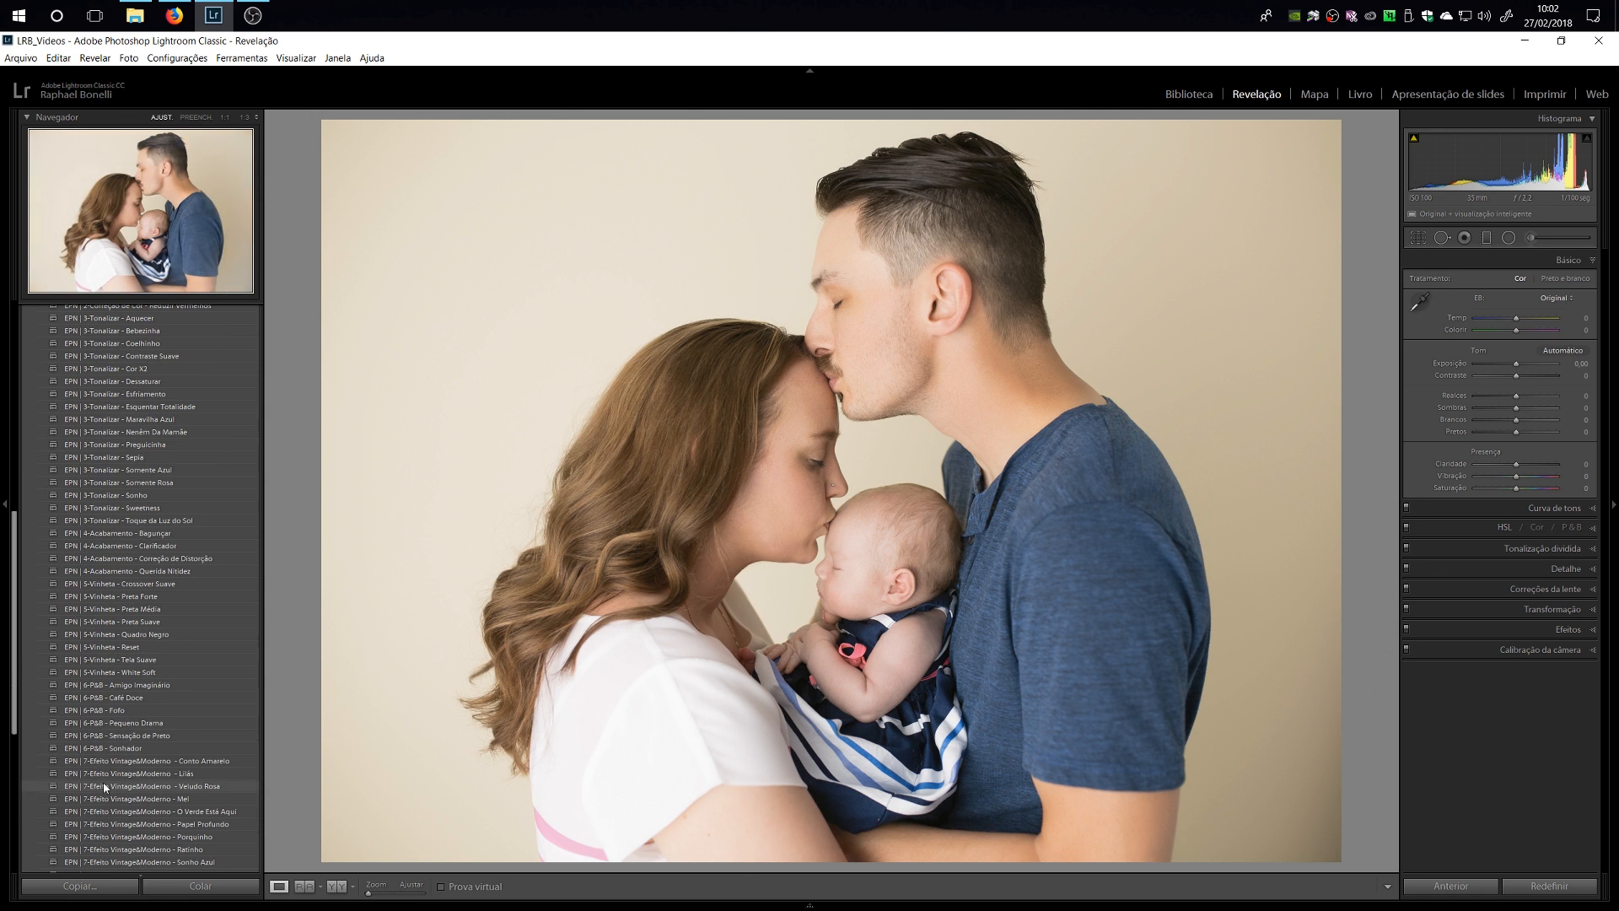
pyautogui.scroll(3, 139, 731)
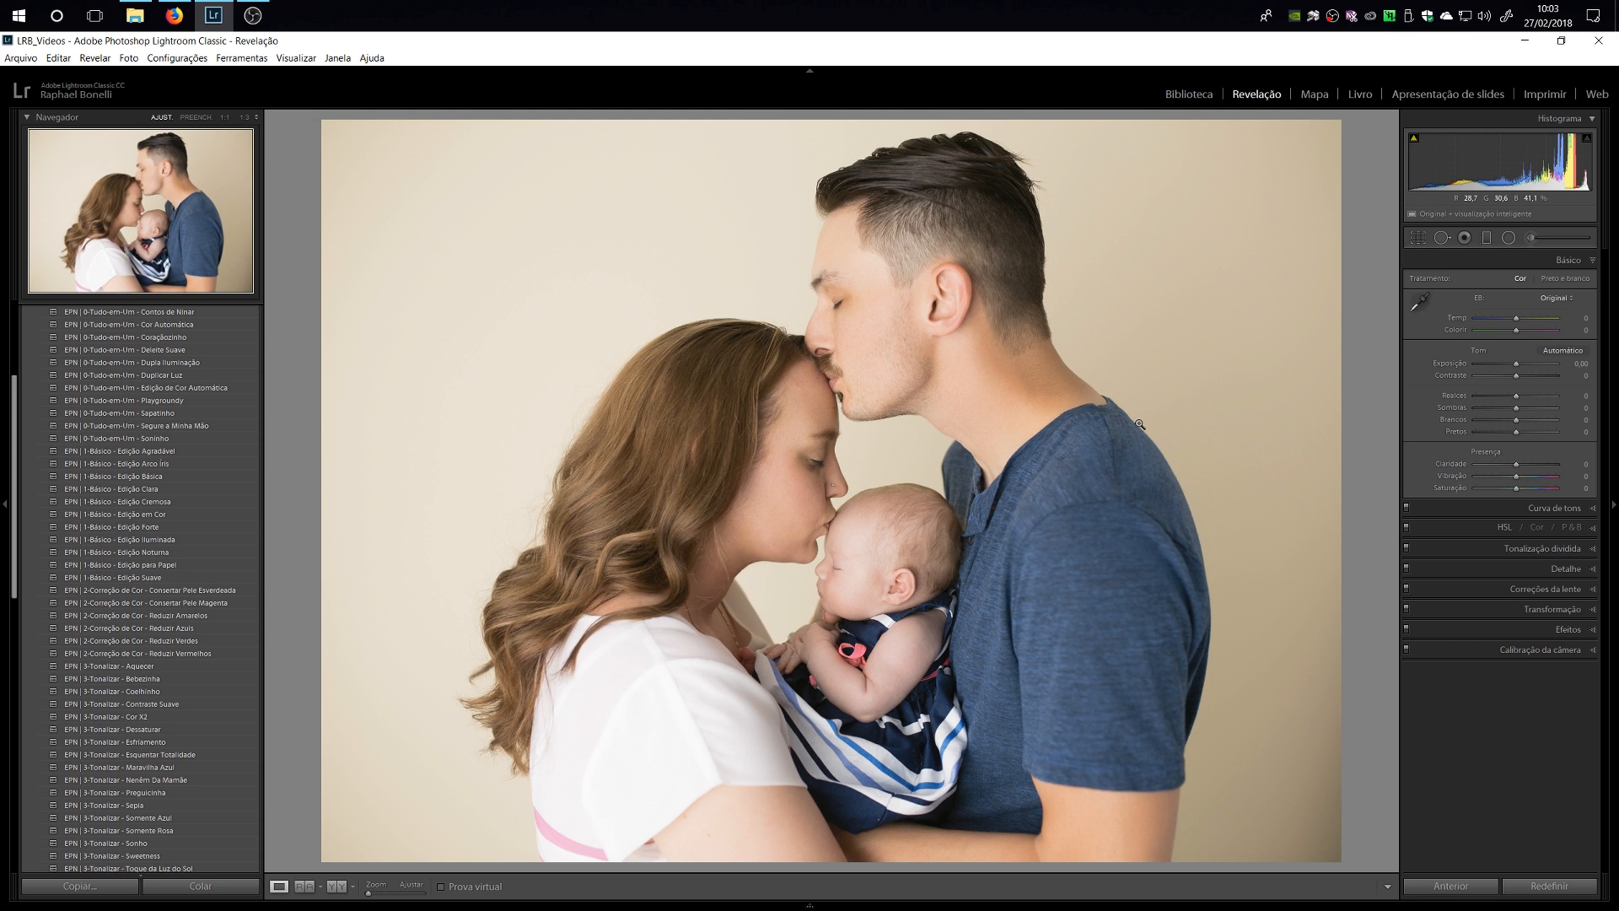
# Step: Apply the 1-Básico - Edição Clara preset, followed by the 3-Tonalizar presets Contraste Suave and Preguicinha
pyautogui.click(137, 490)
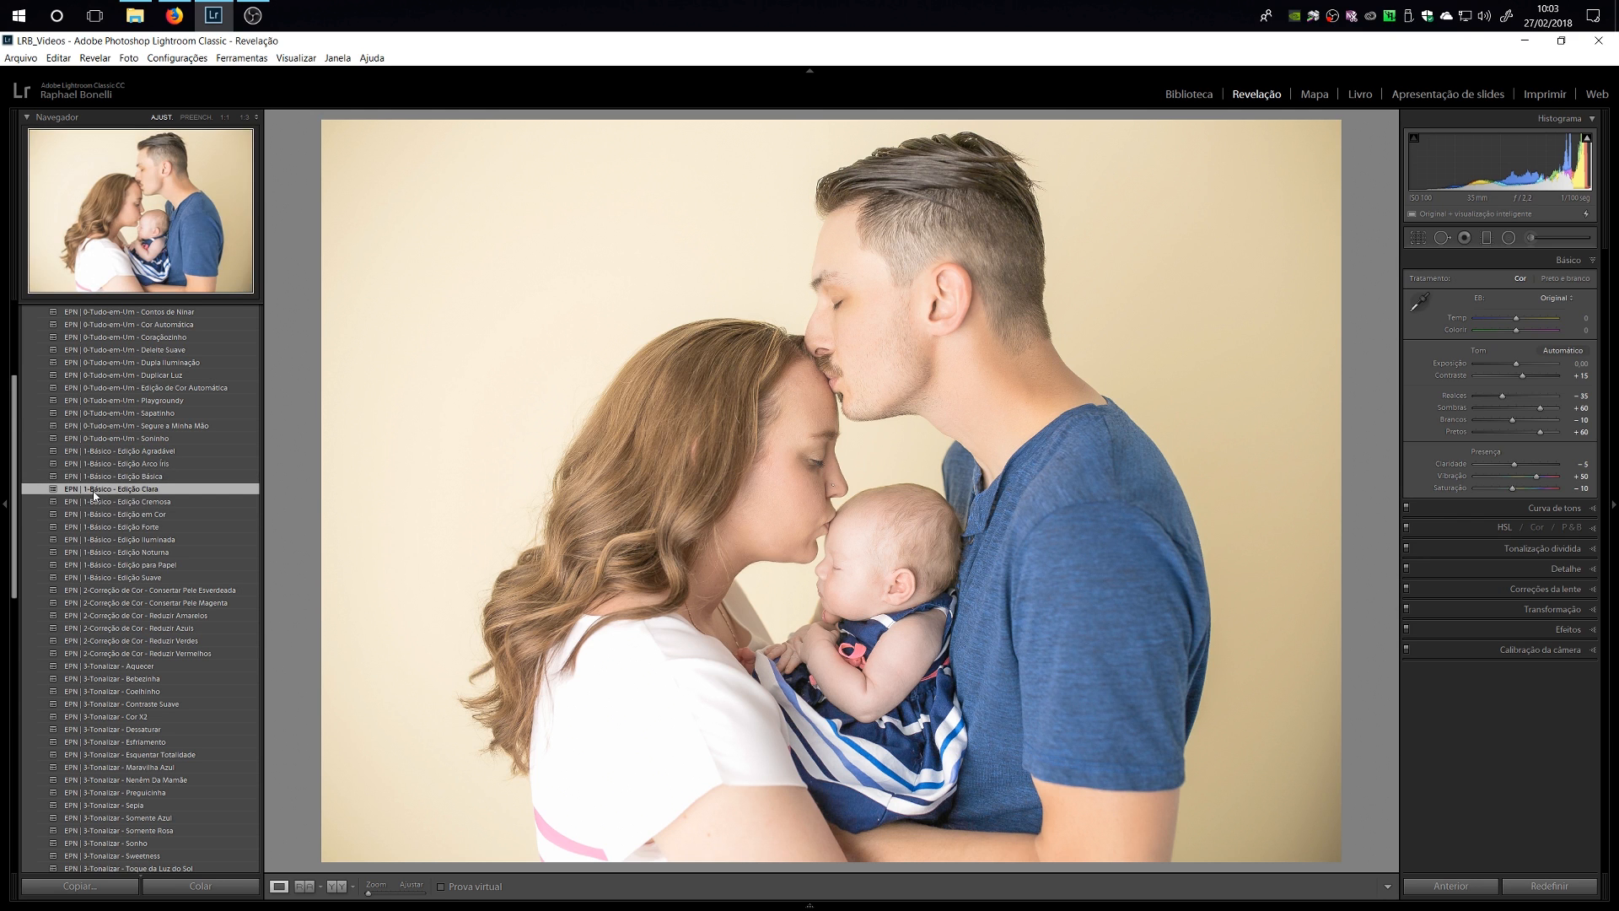
pyautogui.scroll(-3, 149, 478)
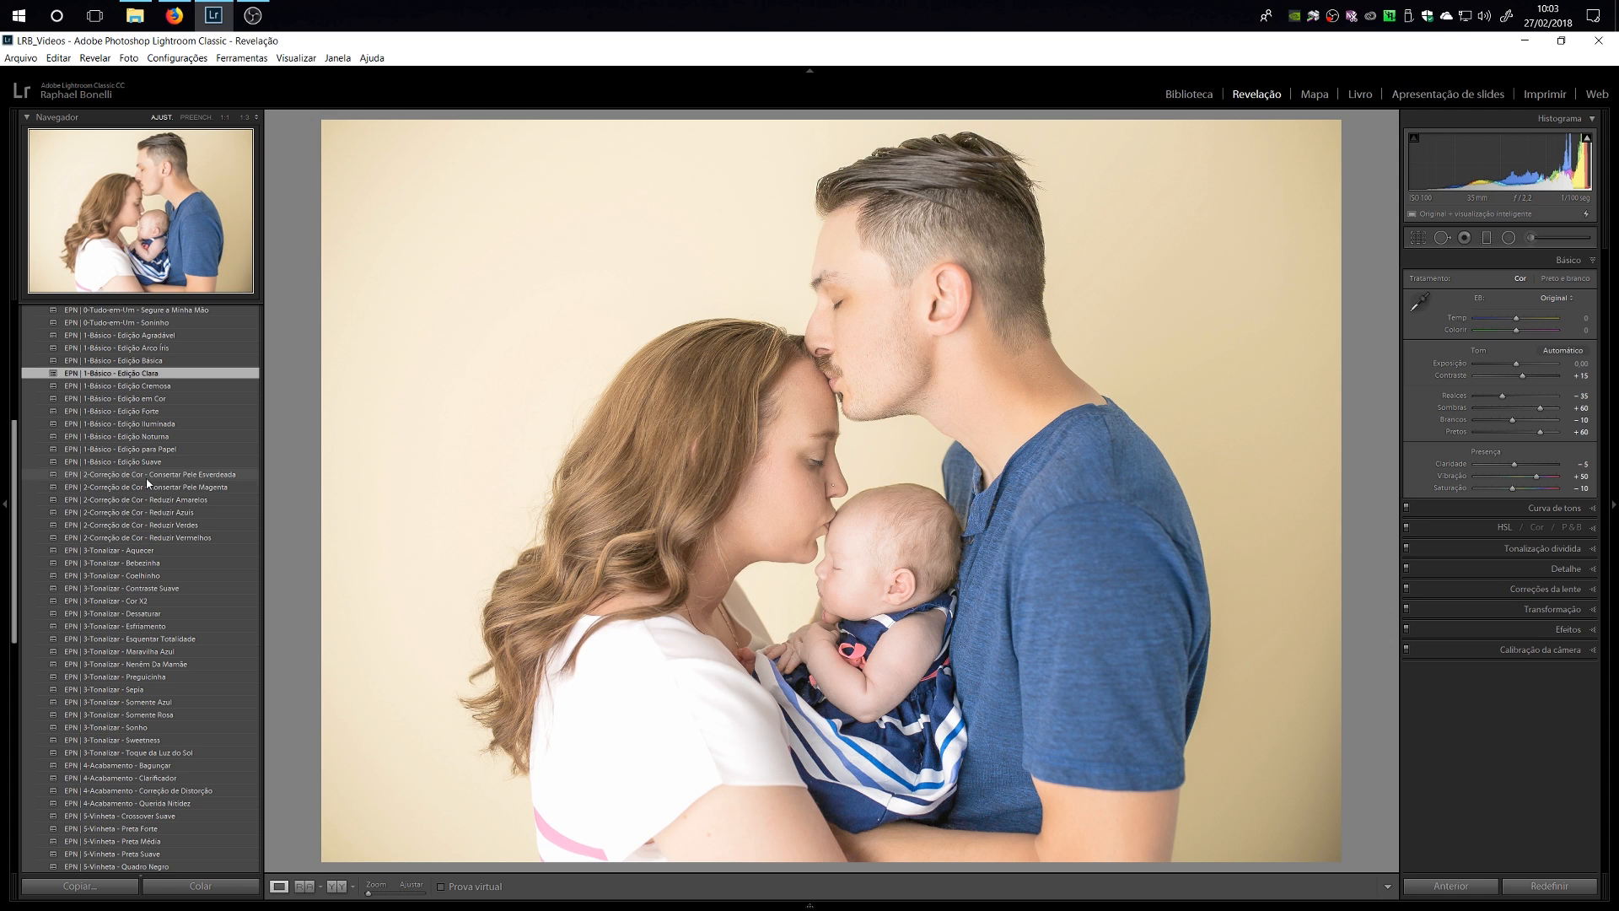
pyautogui.click(101, 588)
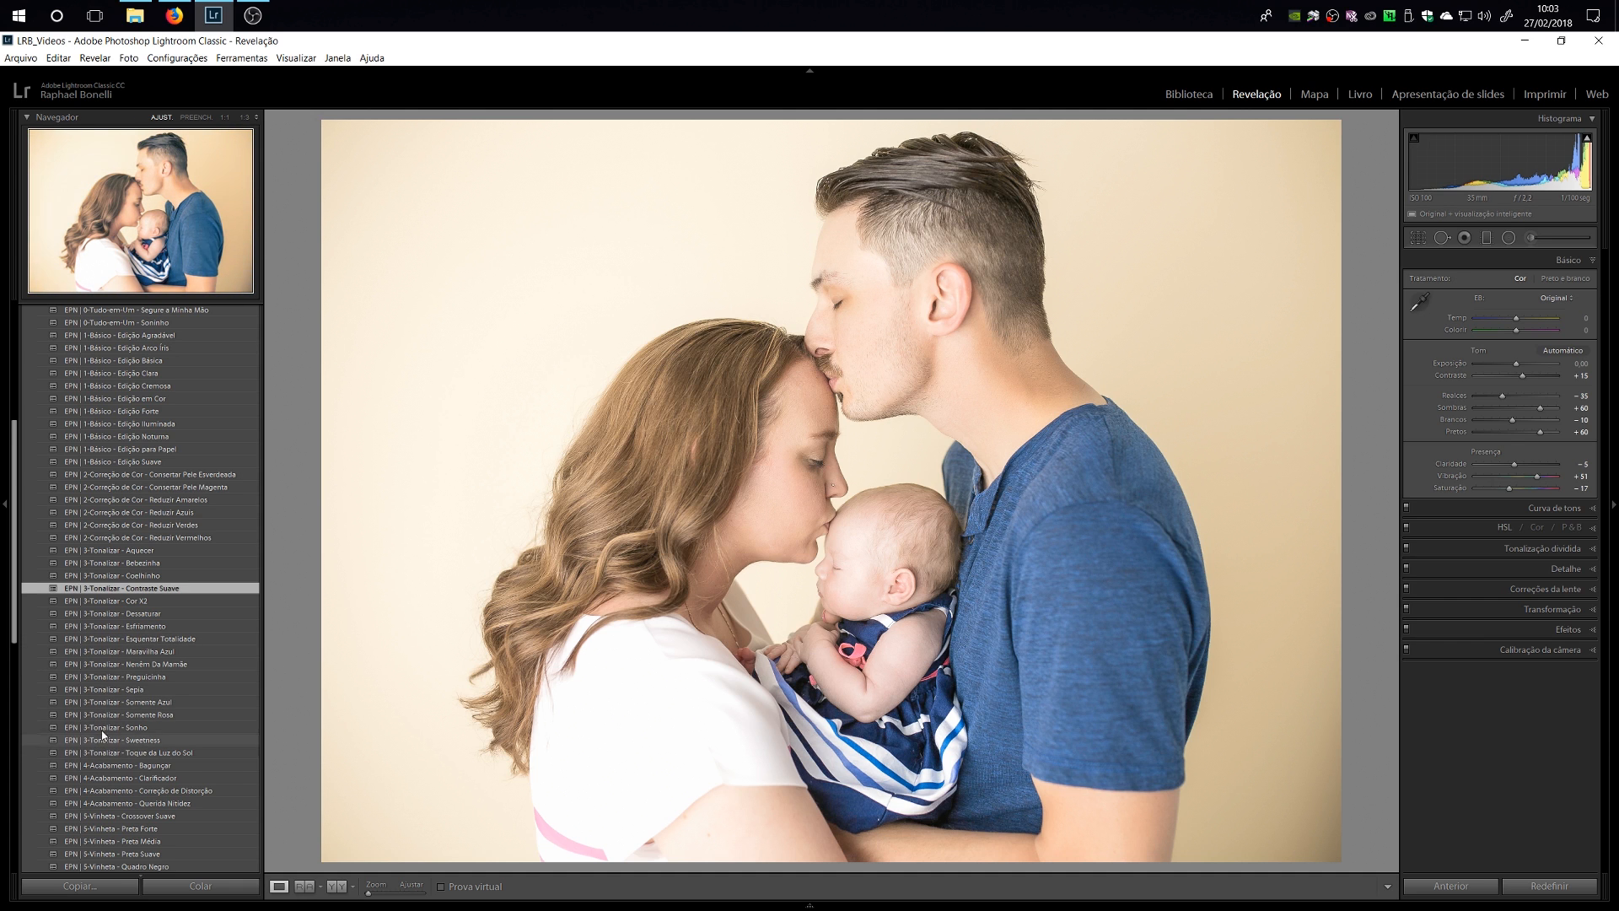
pyautogui.click(109, 677)
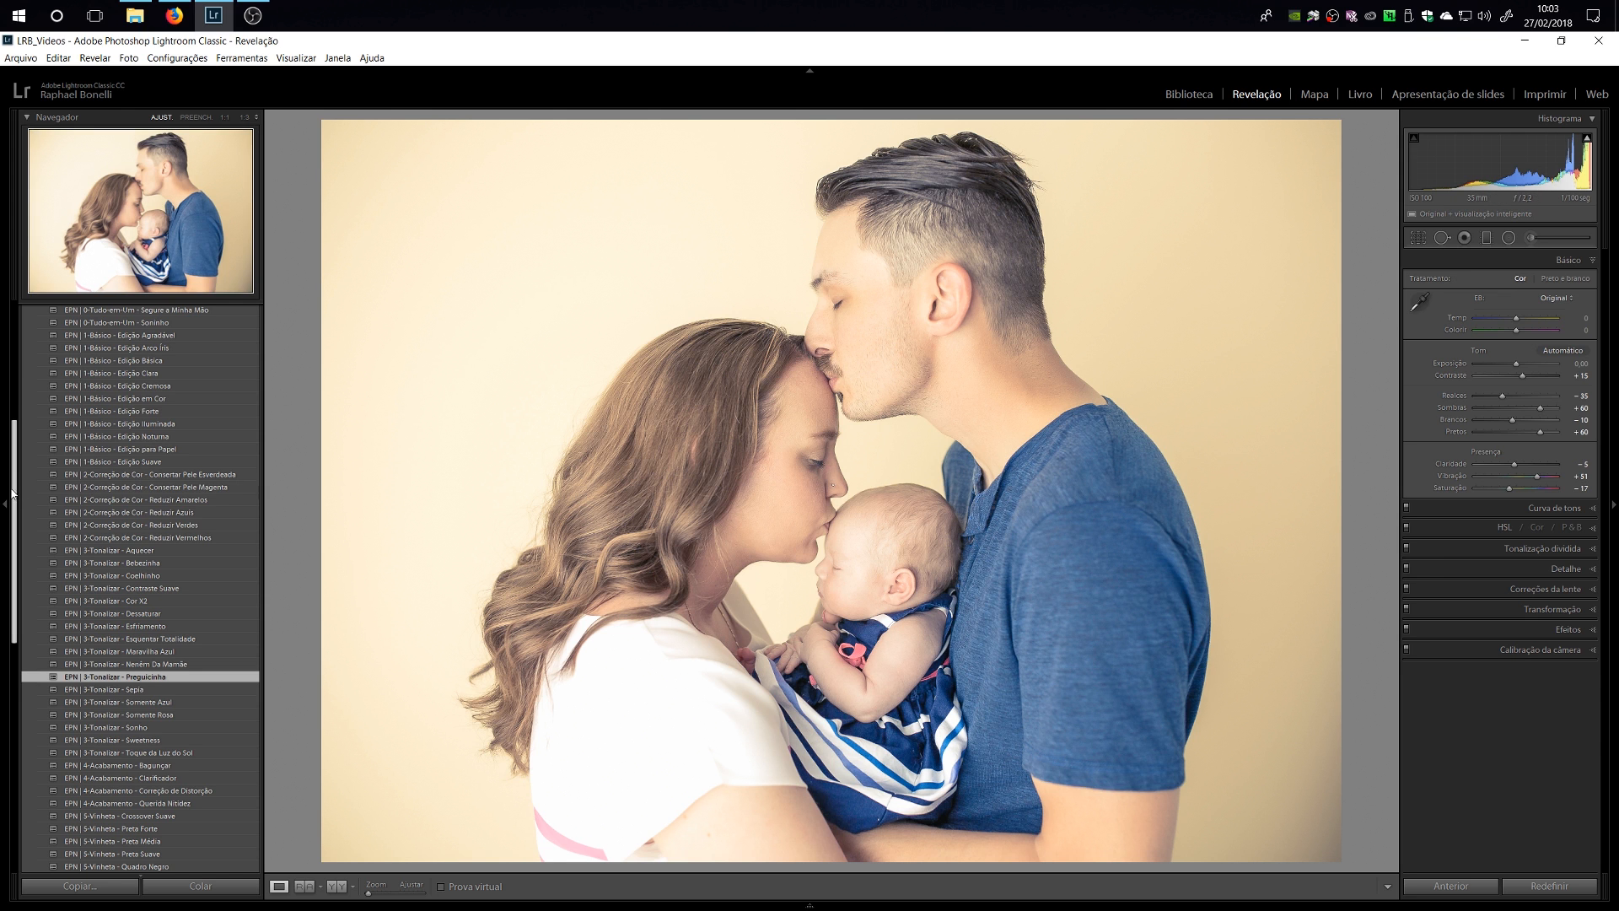
# Step: Apply the 5-Vinheta - Teia Suave preset and weaken the vignette by reducing its intensity in the effects settings
pyautogui.moveTo(15, 494); pyautogui.dragTo(17, 624)
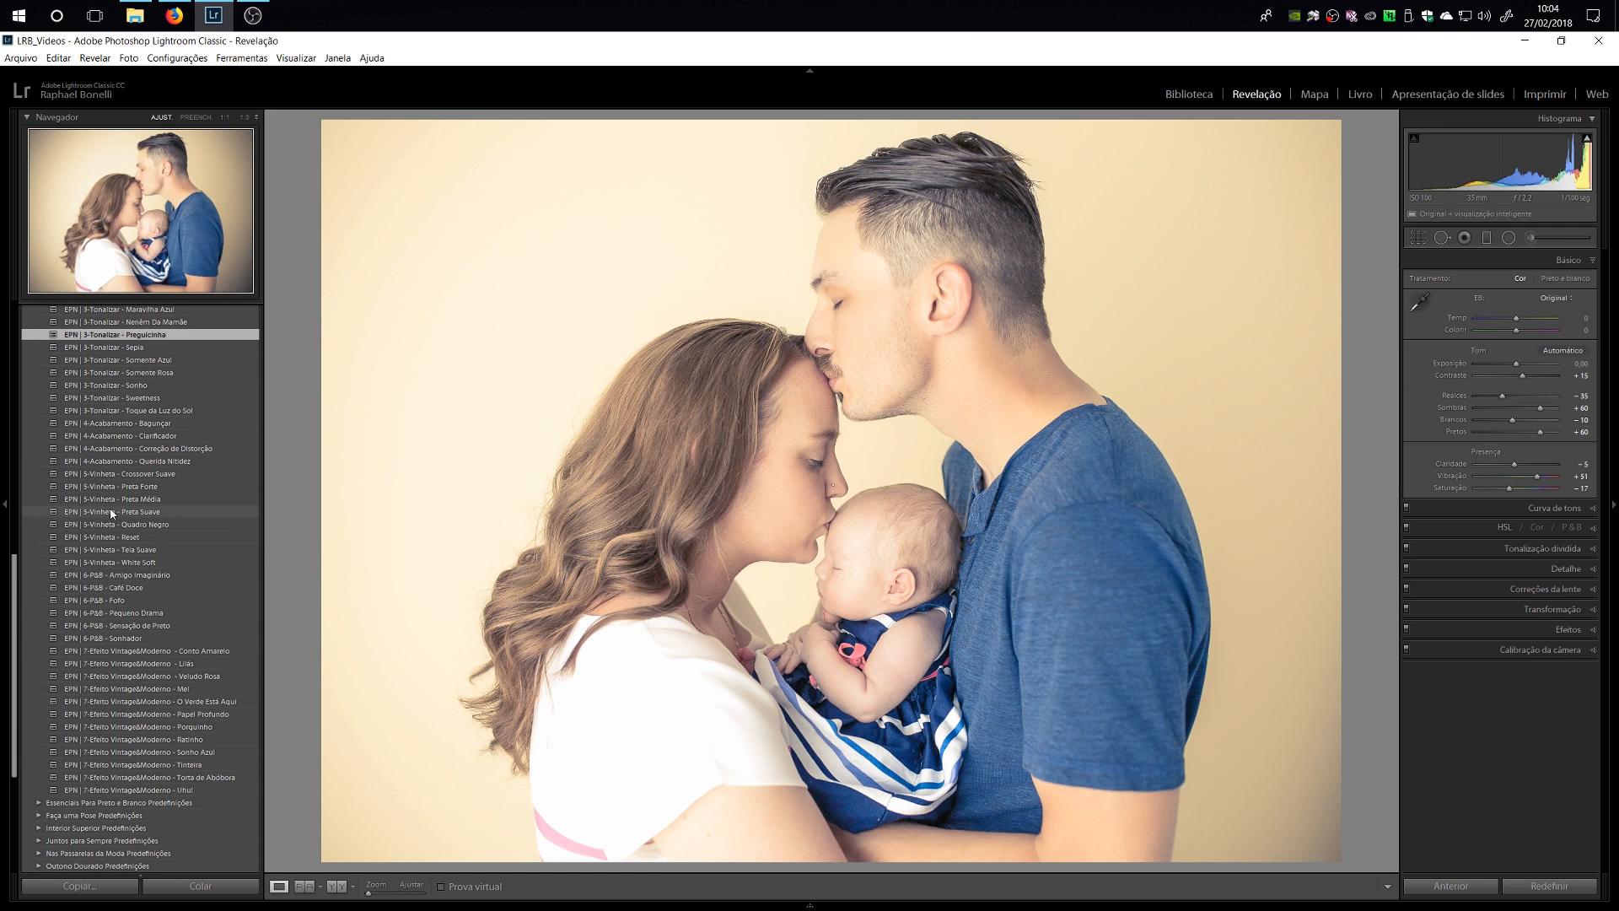
pyautogui.click(108, 553)
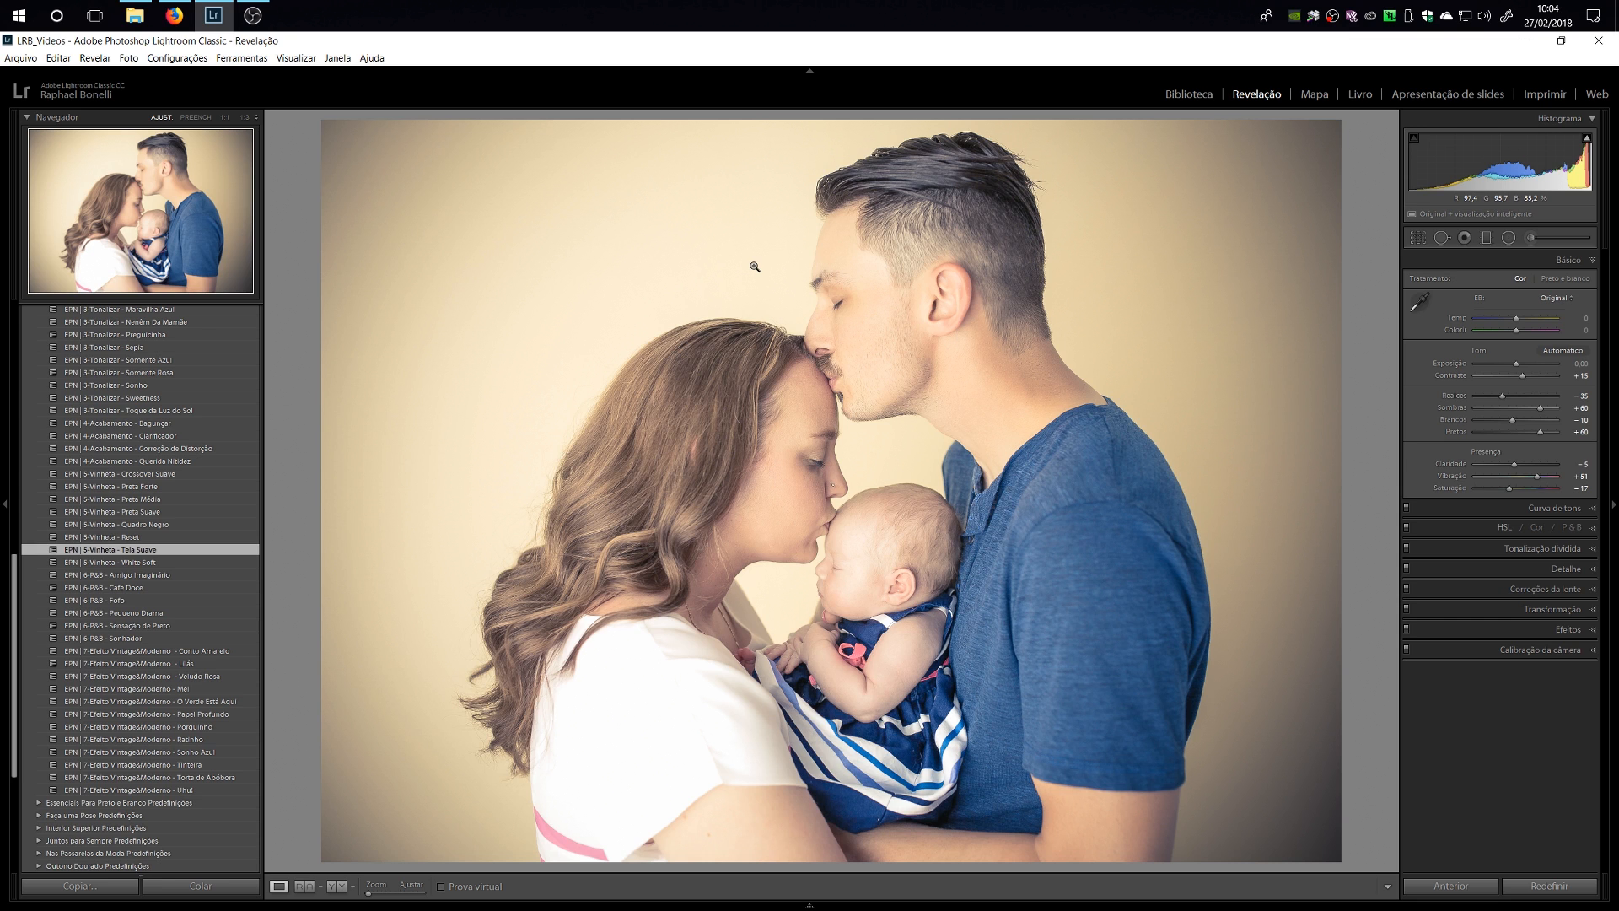
pyautogui.click(1591, 631)
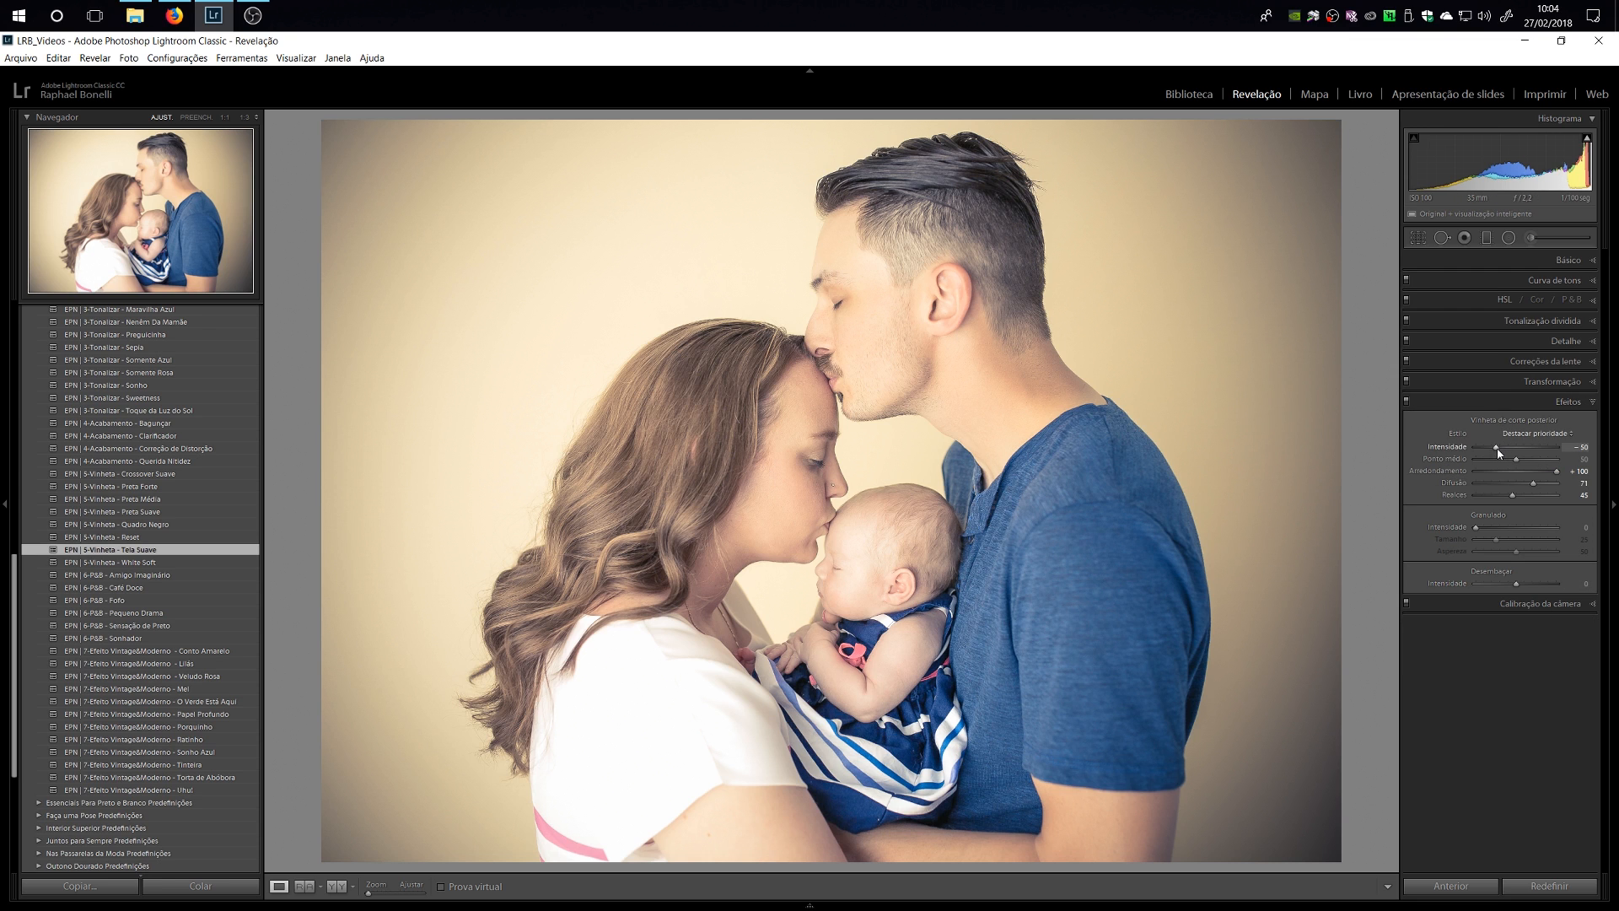
pyautogui.moveTo(1496, 448); pyautogui.dragTo(1508, 451)
pyautogui.click(1593, 402)
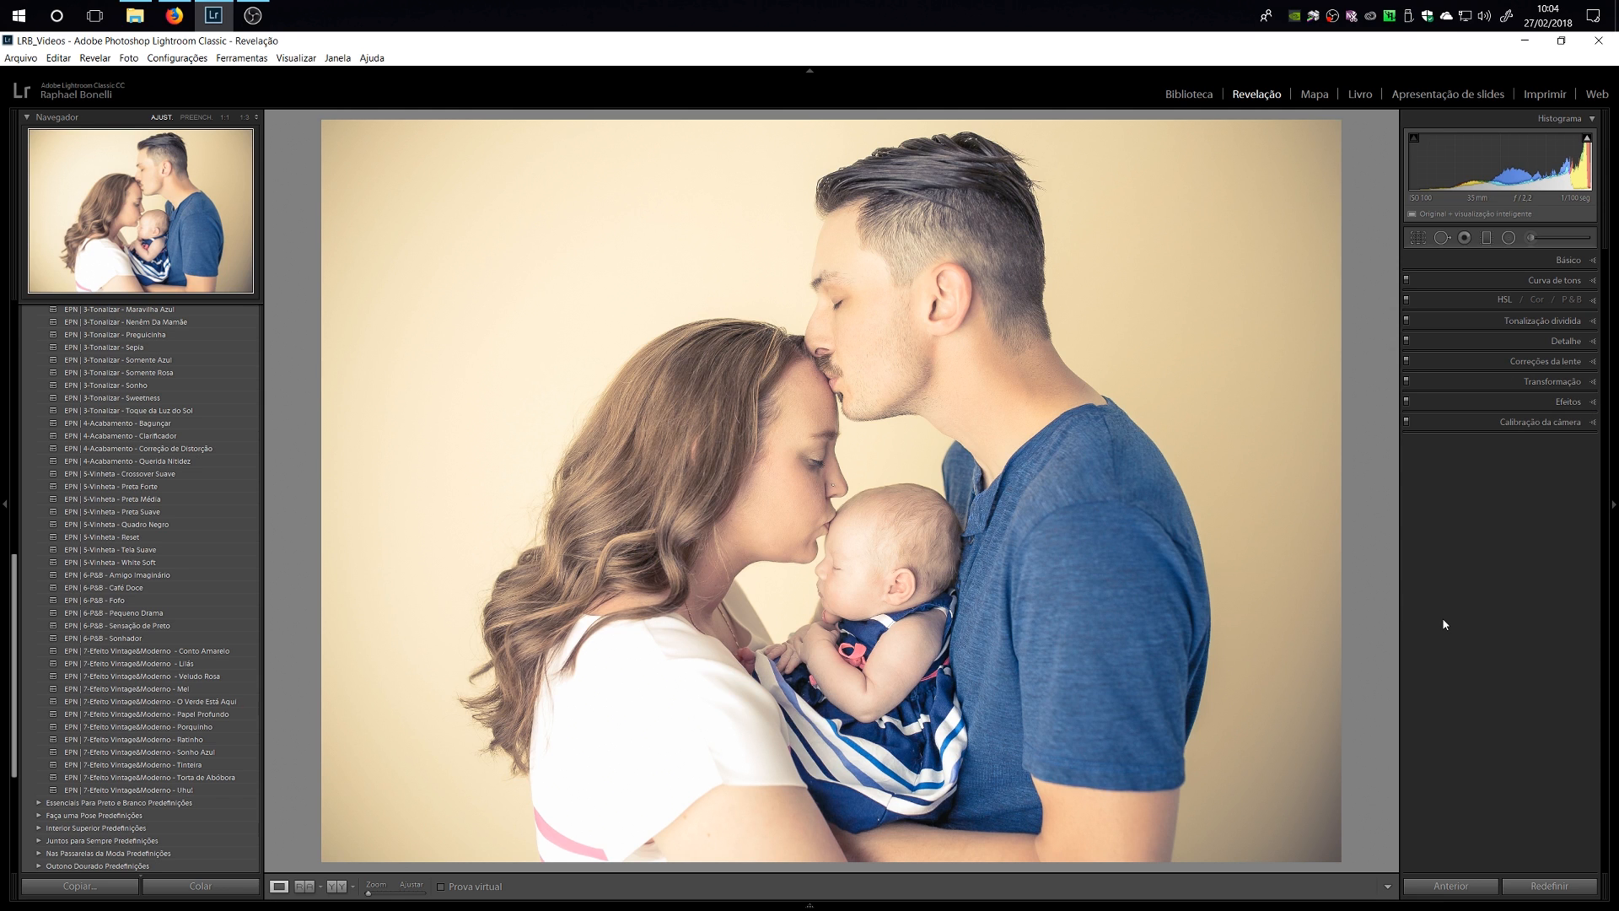
# Step: Compare the before and after versions side by side, enlarged without the side panels, and return to the single-photo view
pyautogui.click(336, 886)
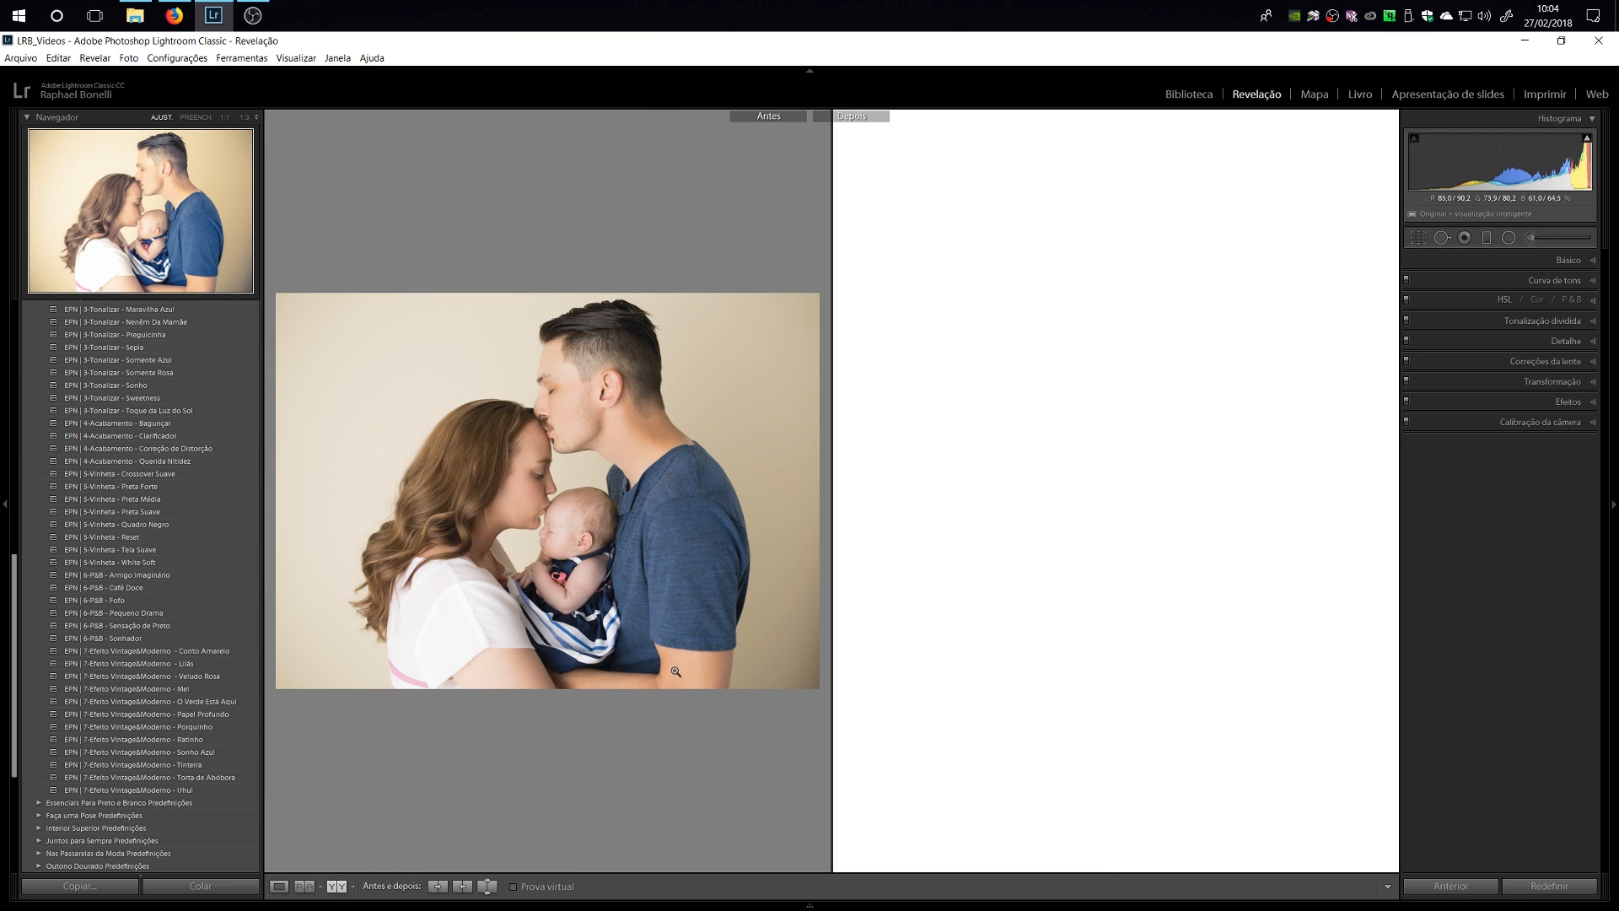
pyautogui.press('Tab')
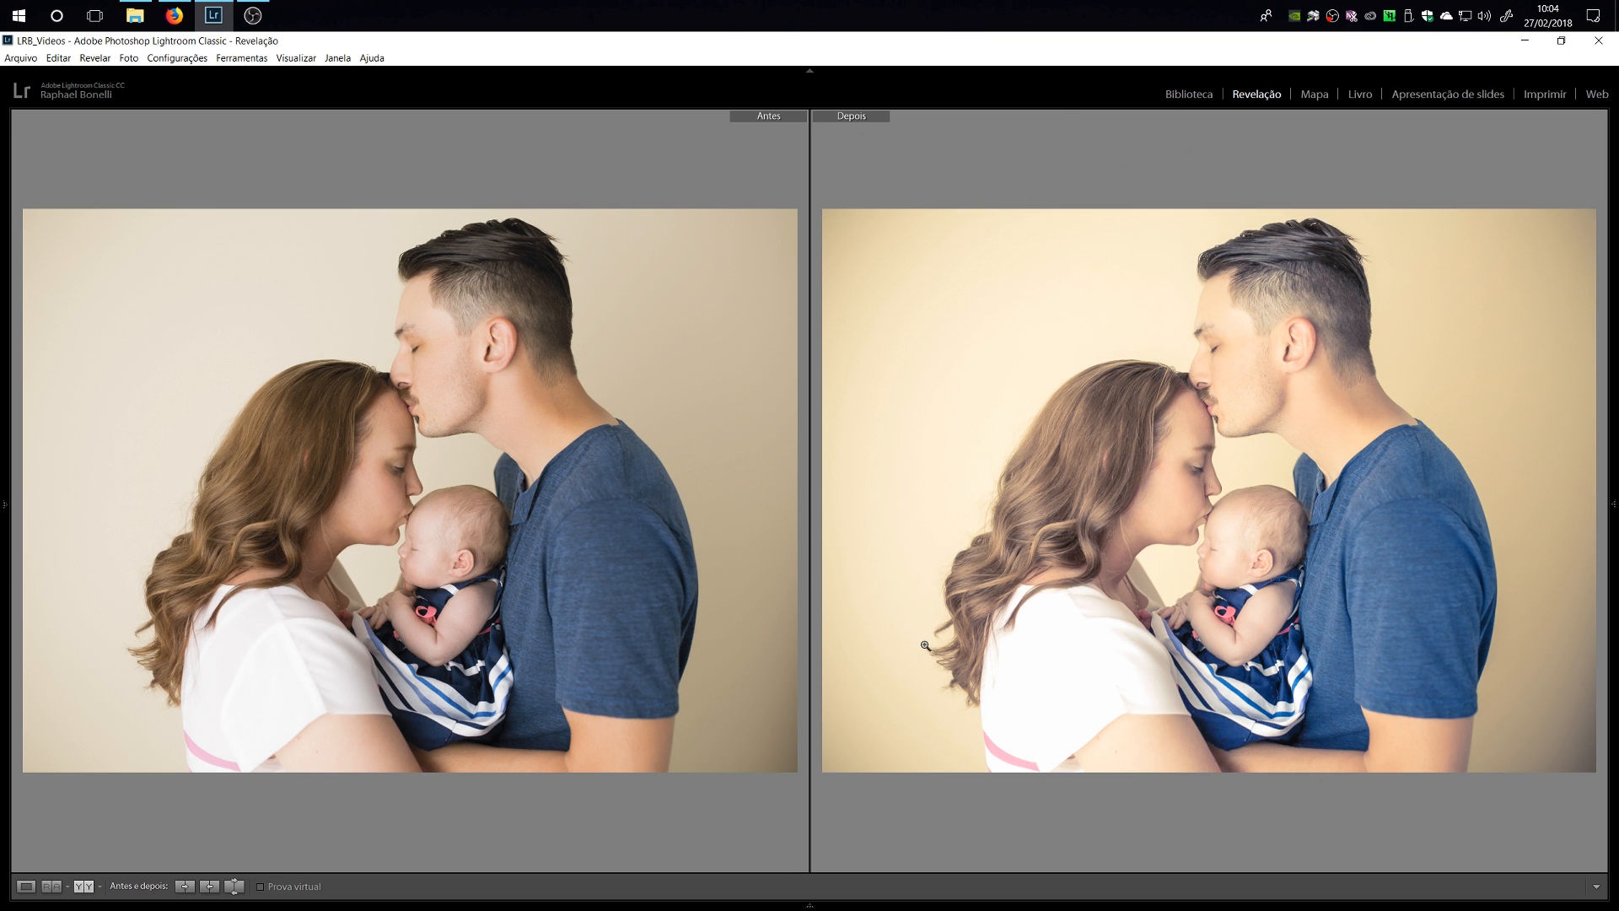
pyautogui.press('Tab')
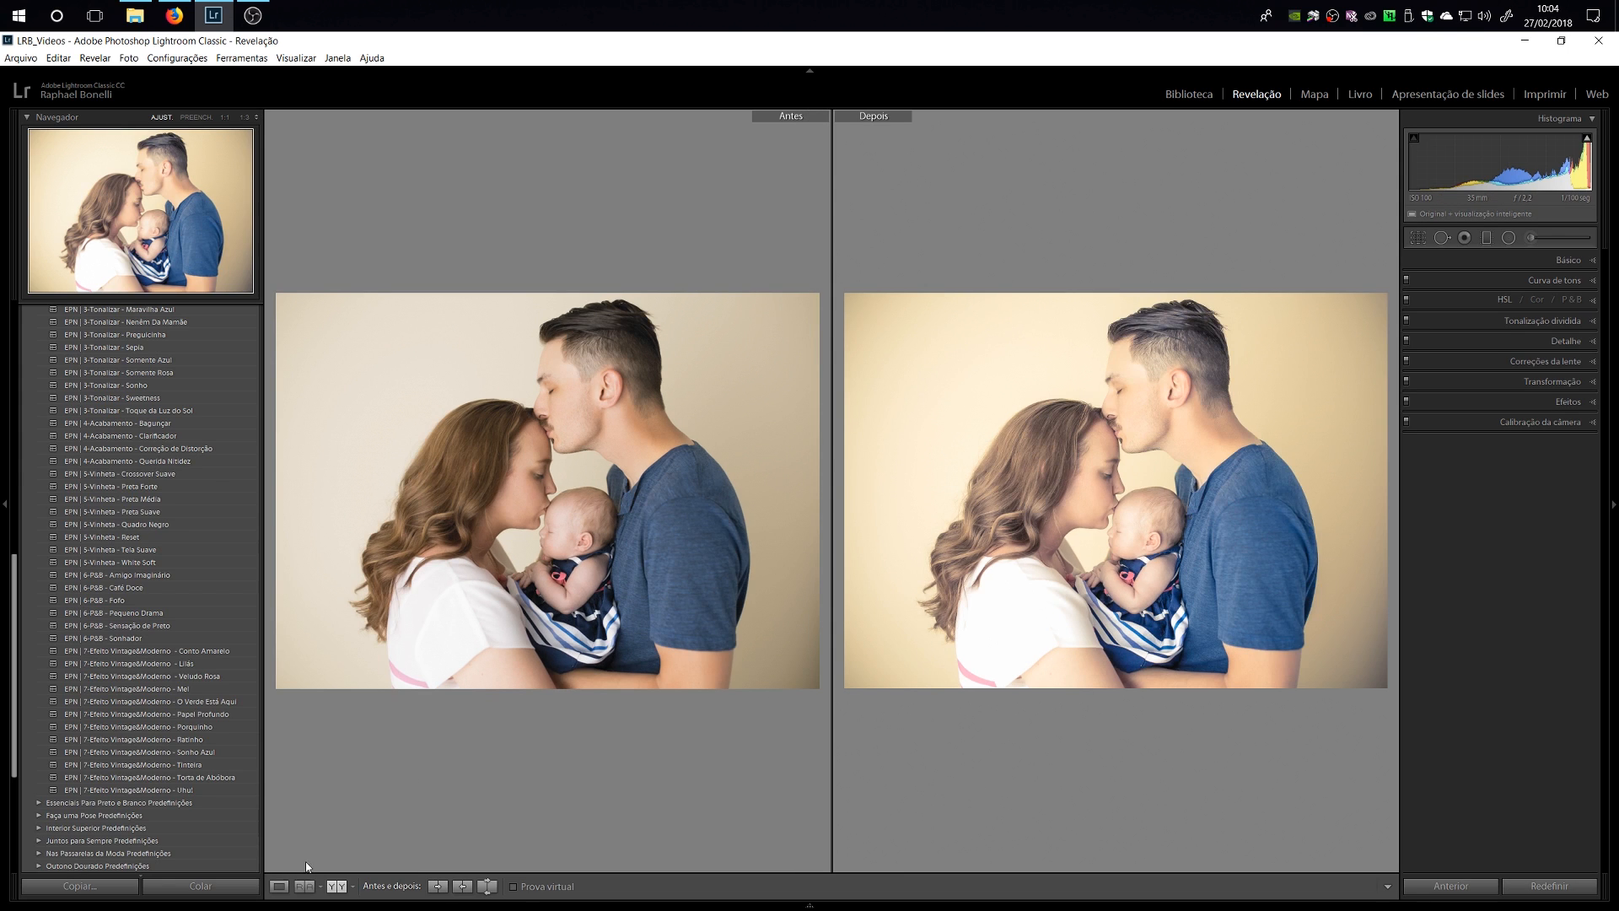
pyautogui.click(278, 886)
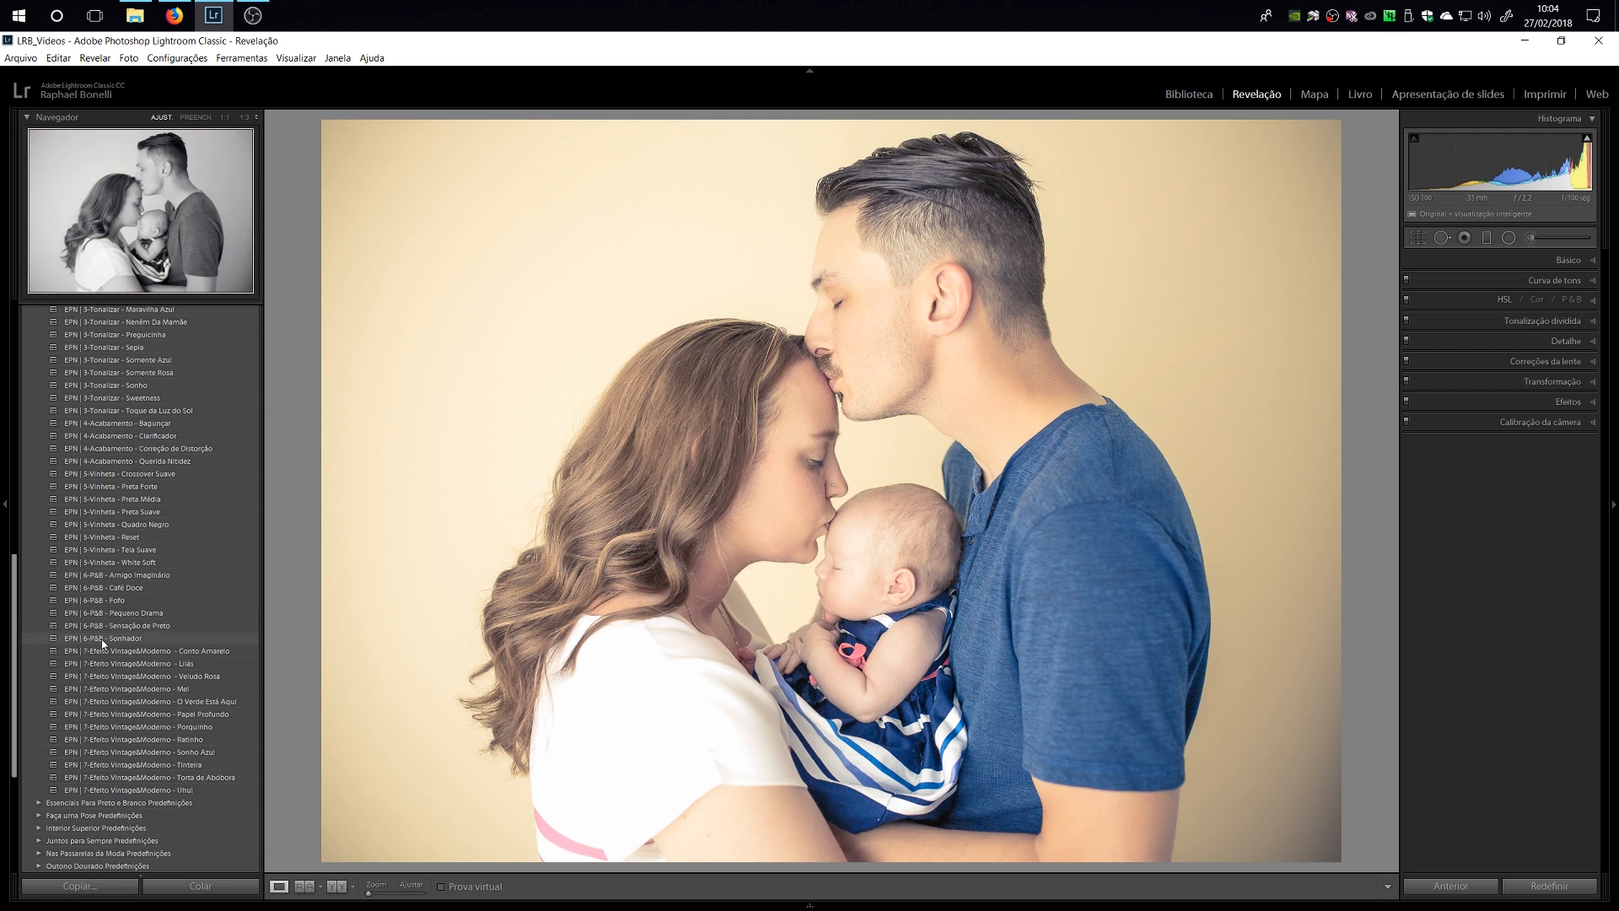
# Step: Try the 6-P&B - Café Doce preset, undo it, and apply the 7-Efeito Vintage&Moderno - O Verde Está Aqui preset
pyautogui.click(93, 587)
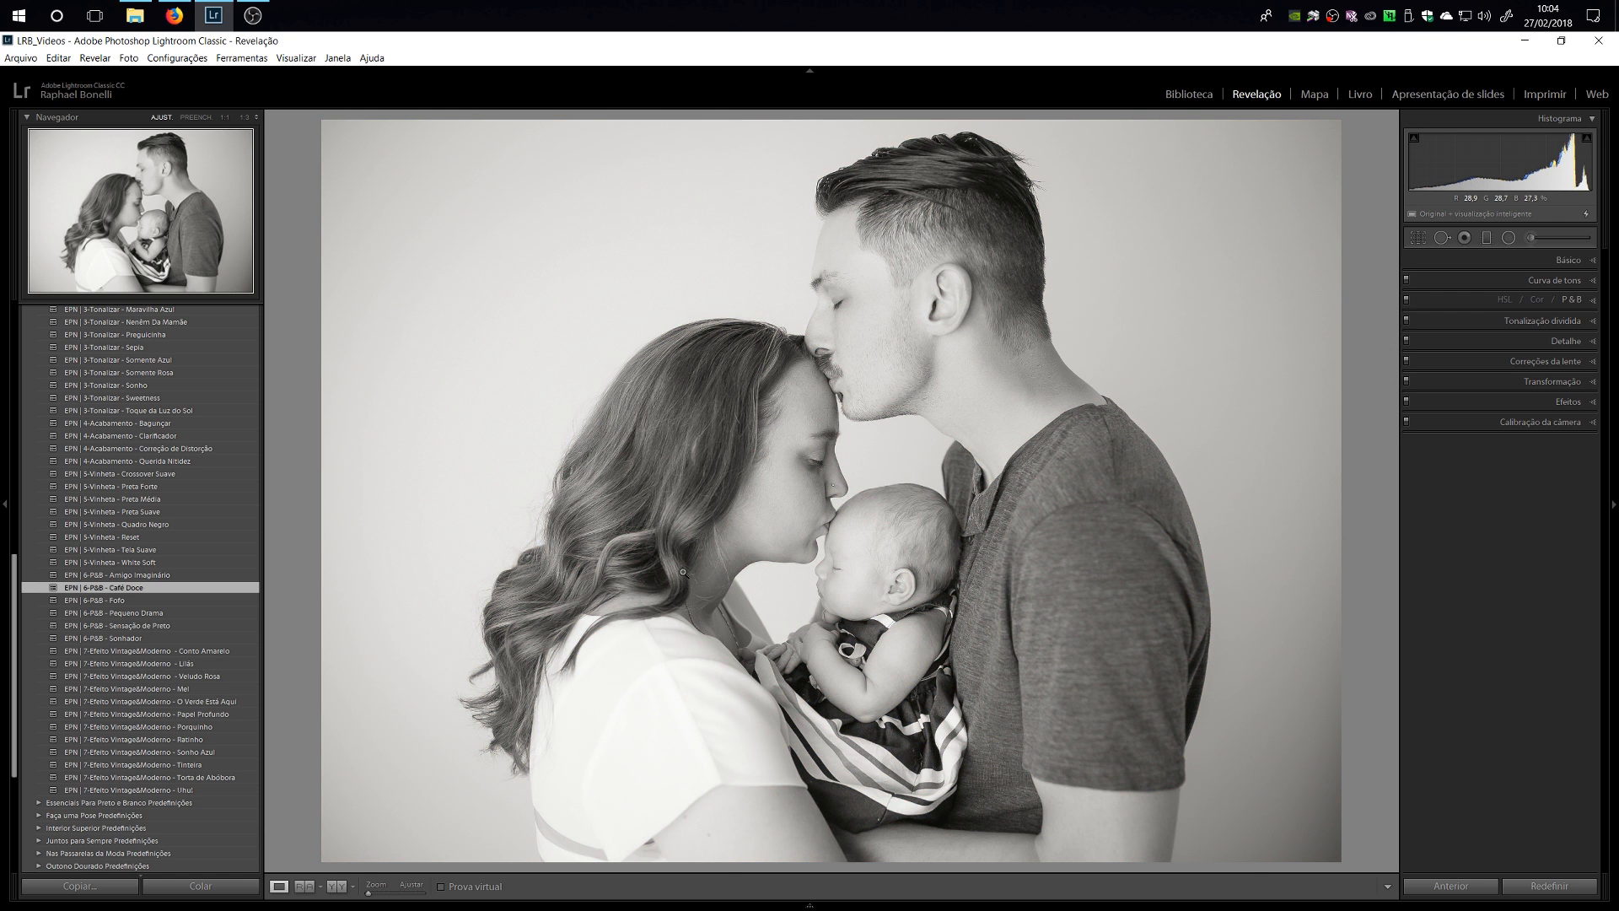
pyautogui.hotkey('ctrl', 'z')
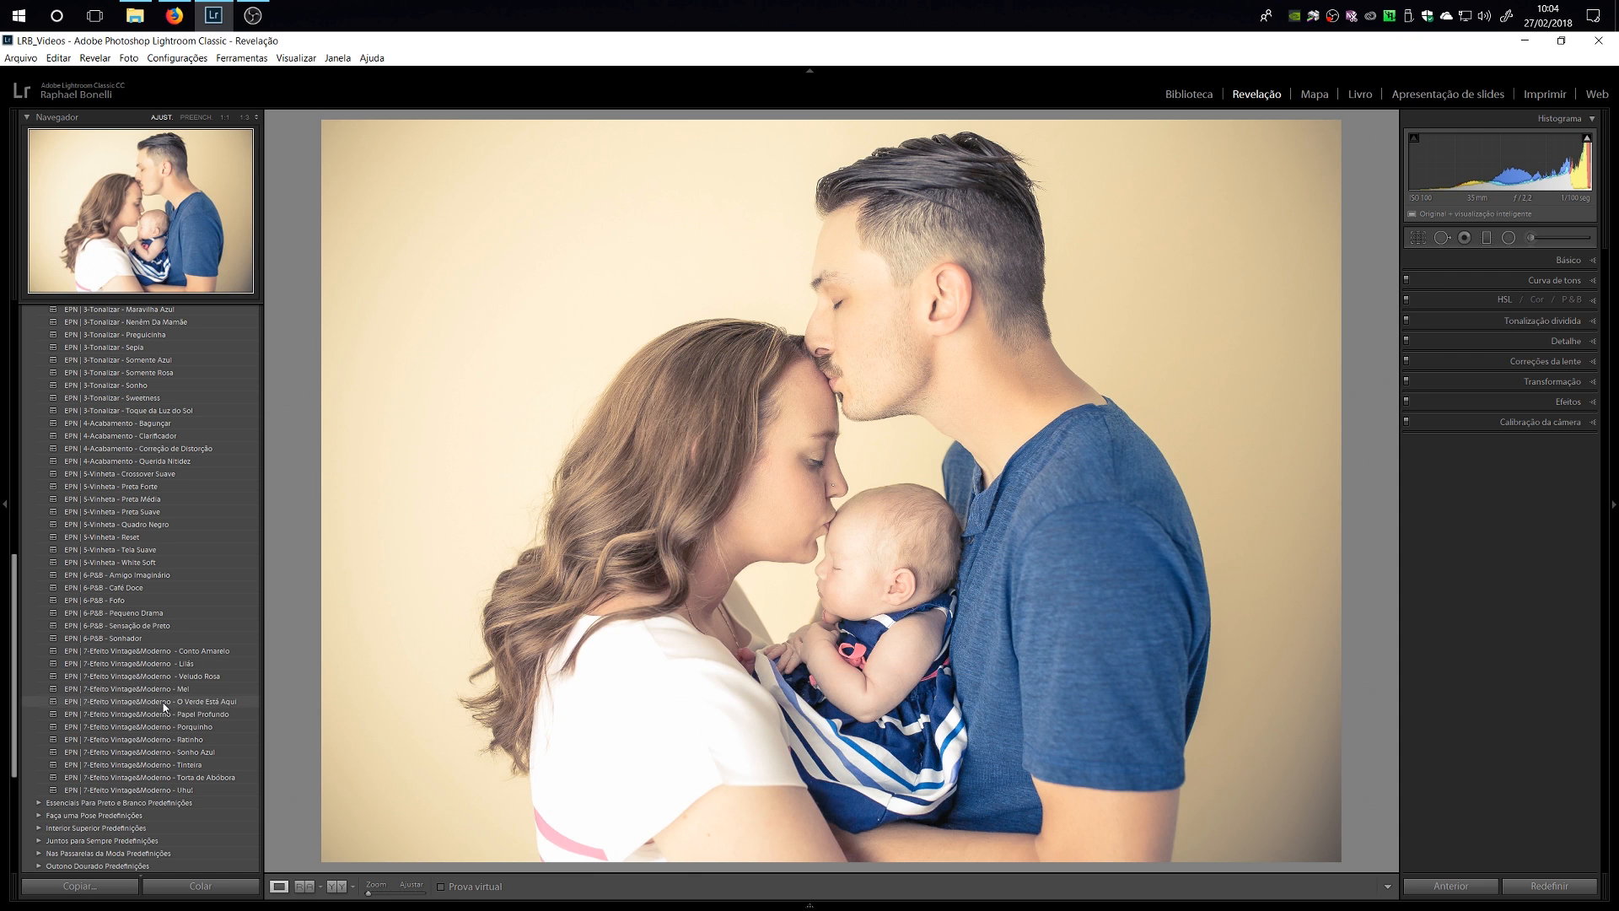
pyautogui.click(164, 704)
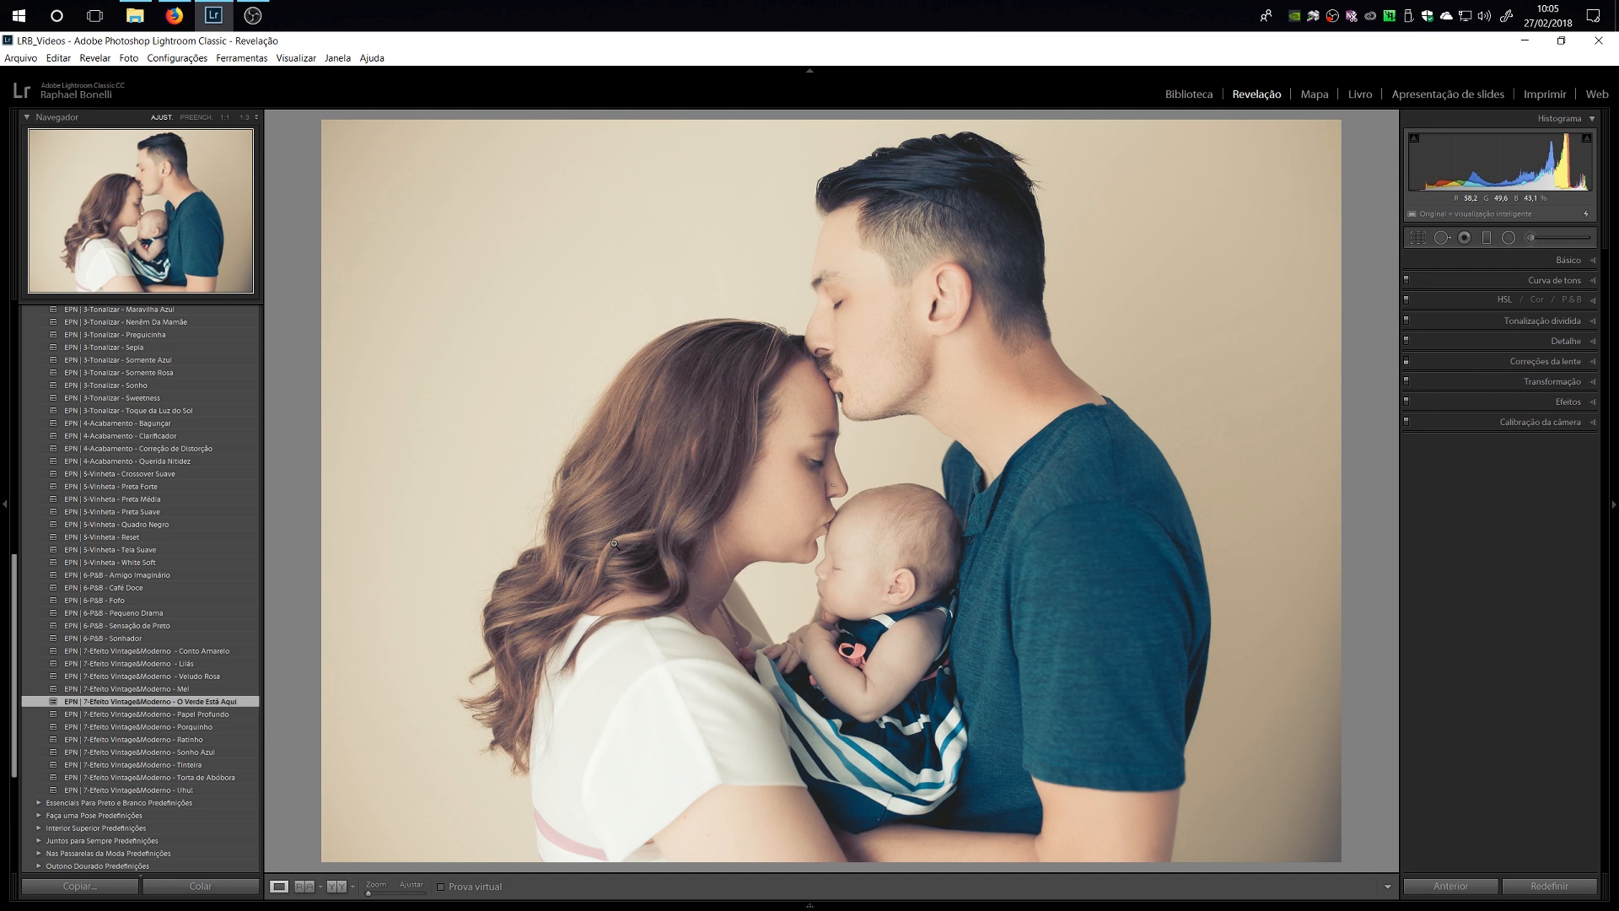
# Step: Undo the 7-Efeito Vintage&Moderno - O Verde Está Aqui preset on the family portrait
pyautogui.hotkey('ctrl', 'z')
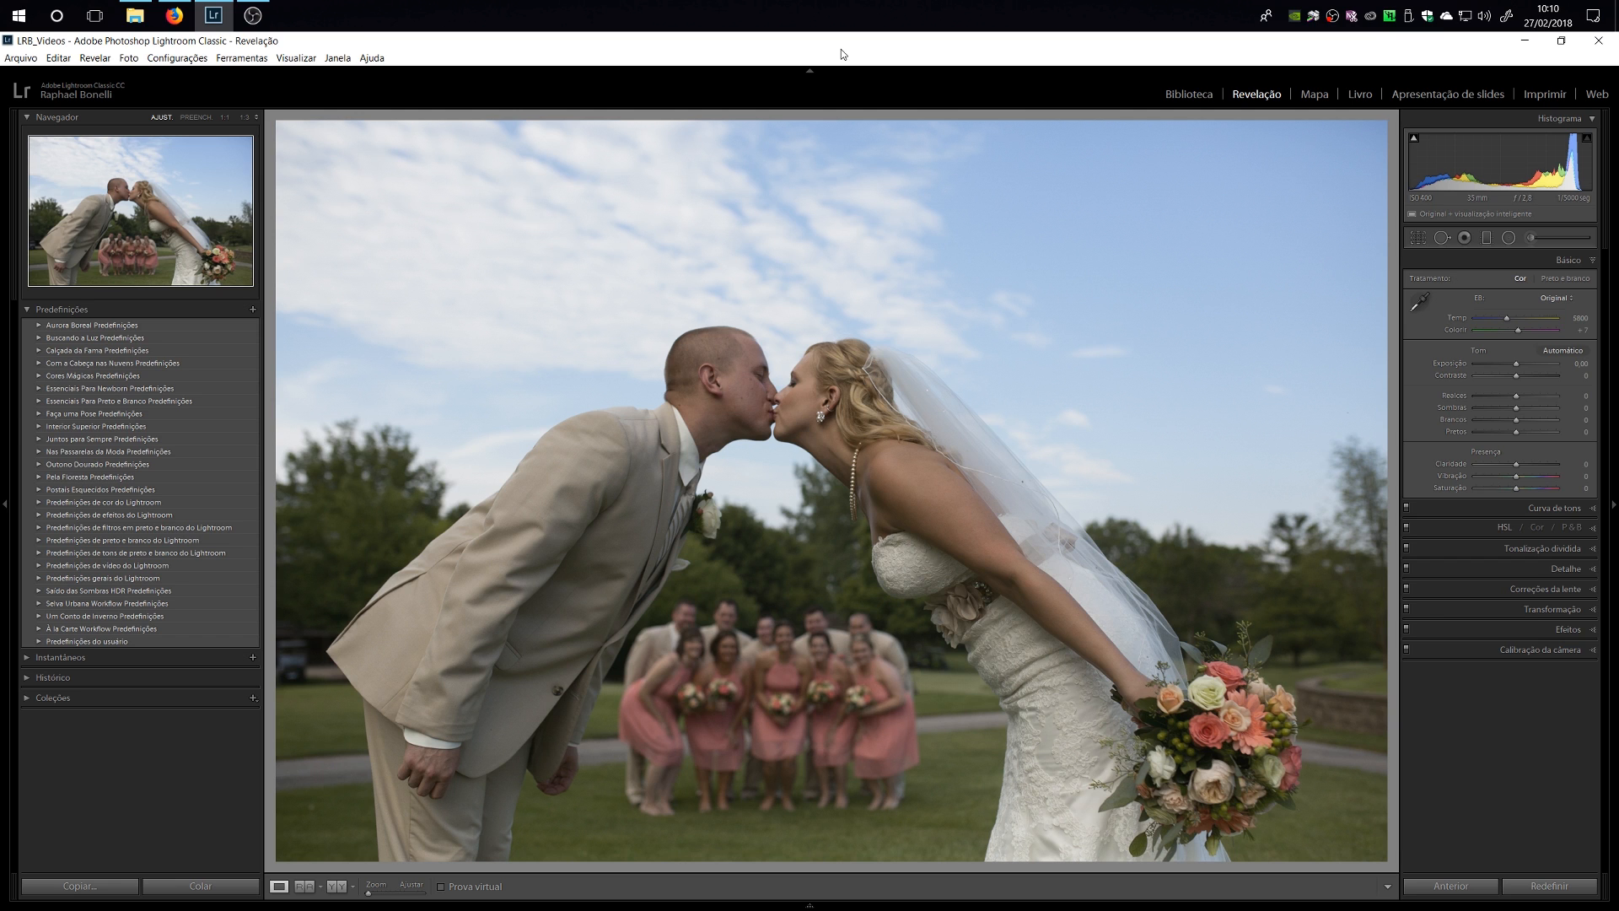
# Step: Expand the Faça uma Pose preset collection and apply 0-Tudo-em-Um - Borboletas Silenciosas to the wedding photo
pyautogui.click(39, 414)
pyautogui.scroll(-3, 136, 486)
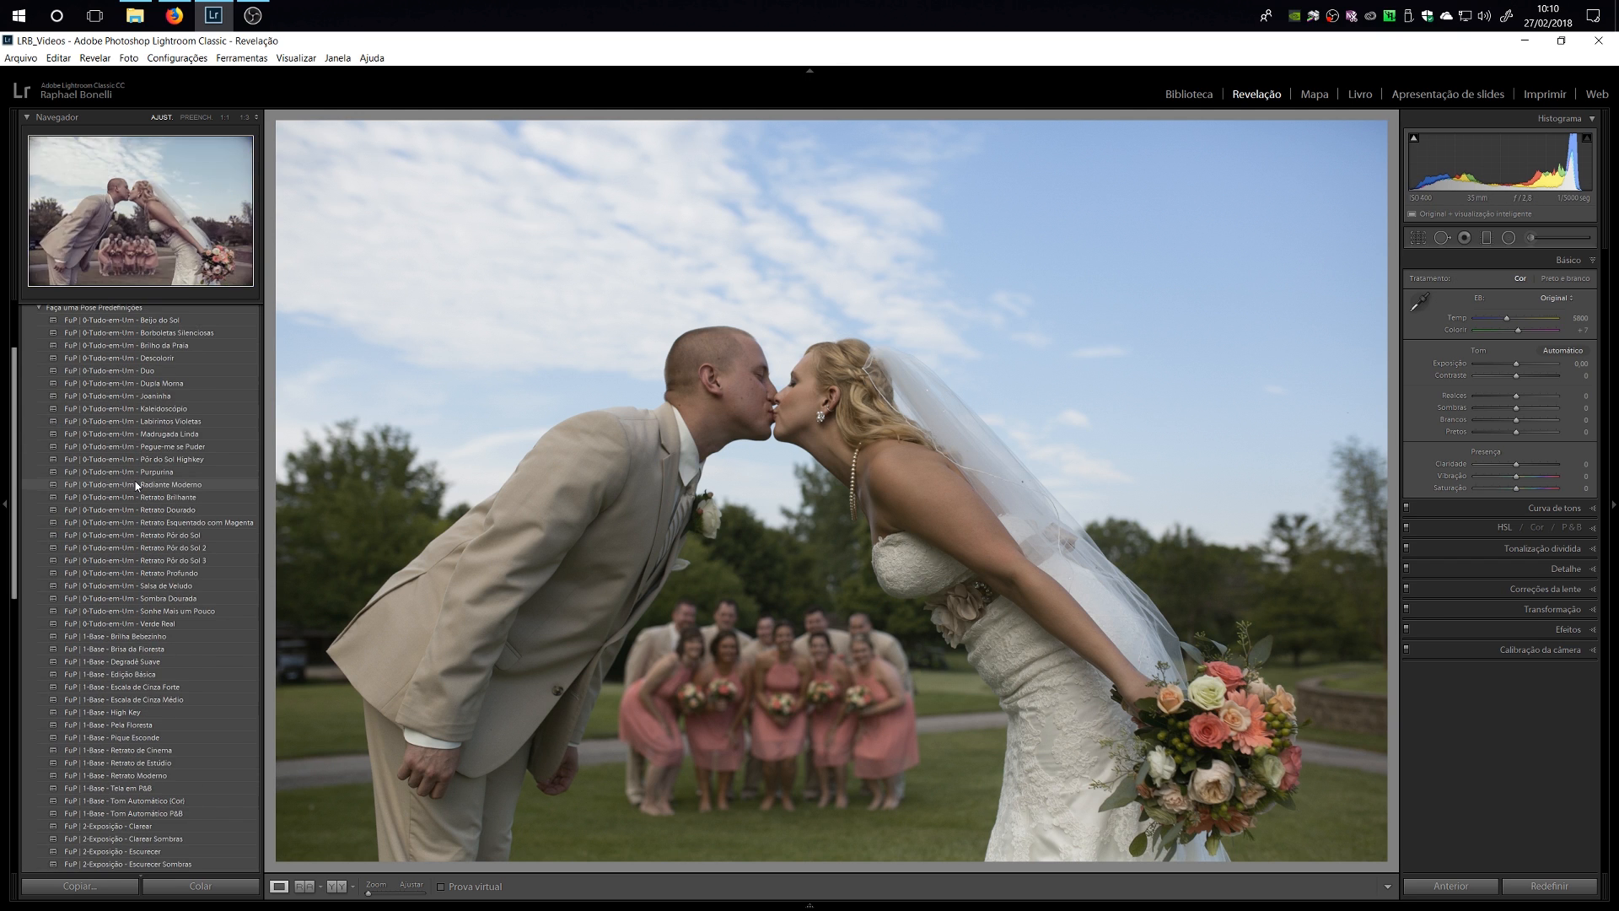
pyautogui.click(118, 335)
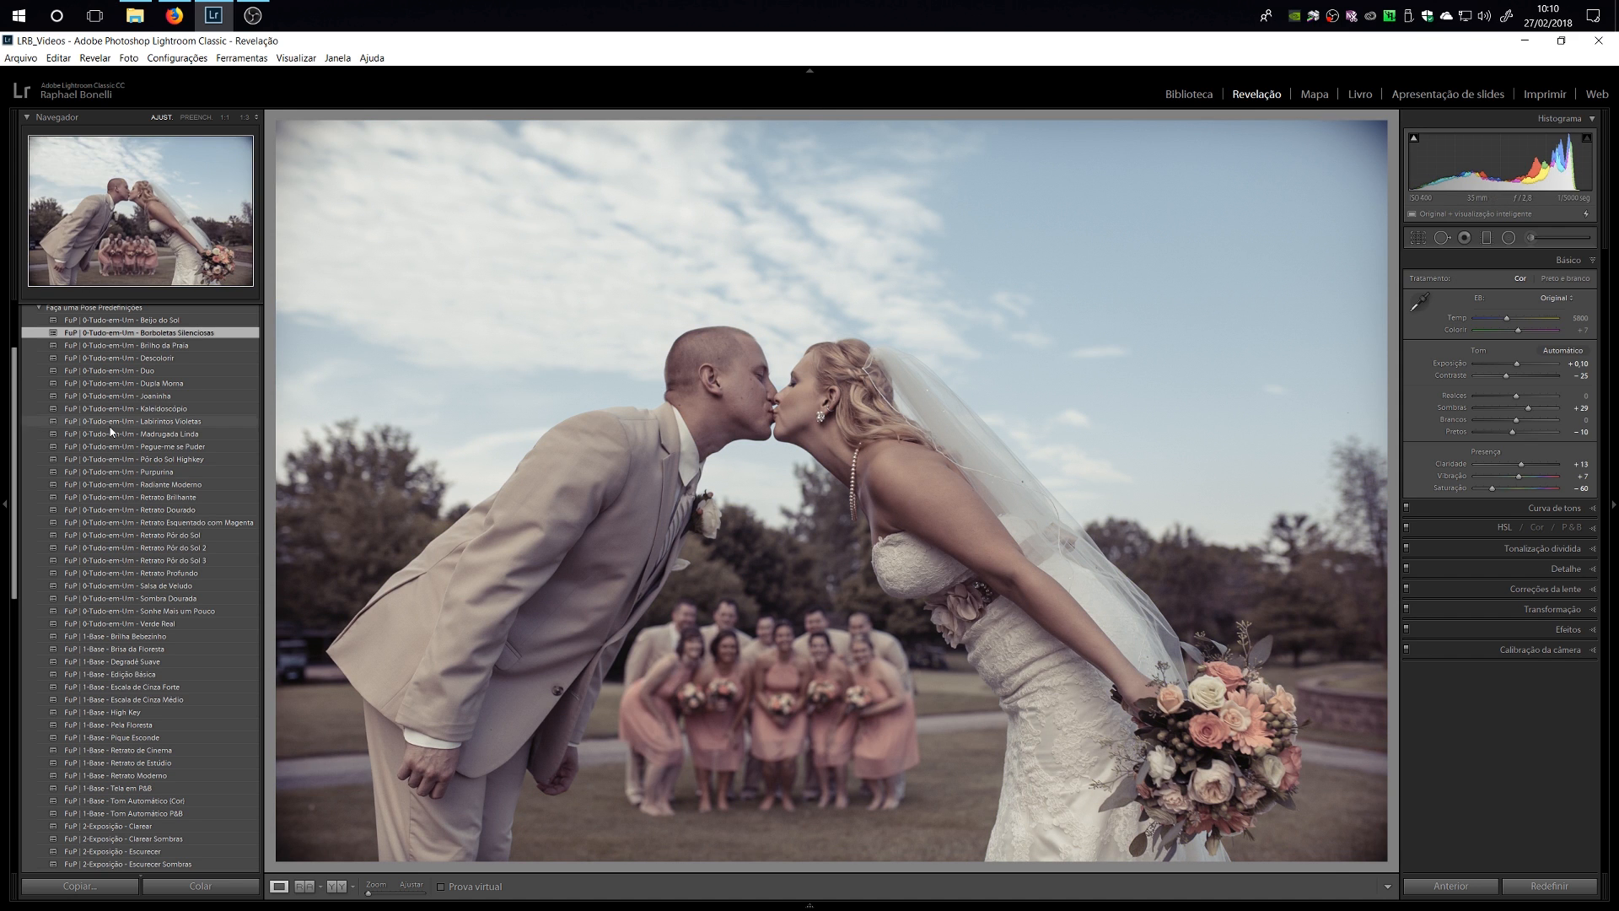
# Step: Lighten the wedding photo with the 2-Exposição presets Clarear and Clarear Sombras
pyautogui.scroll(-2, 110, 548)
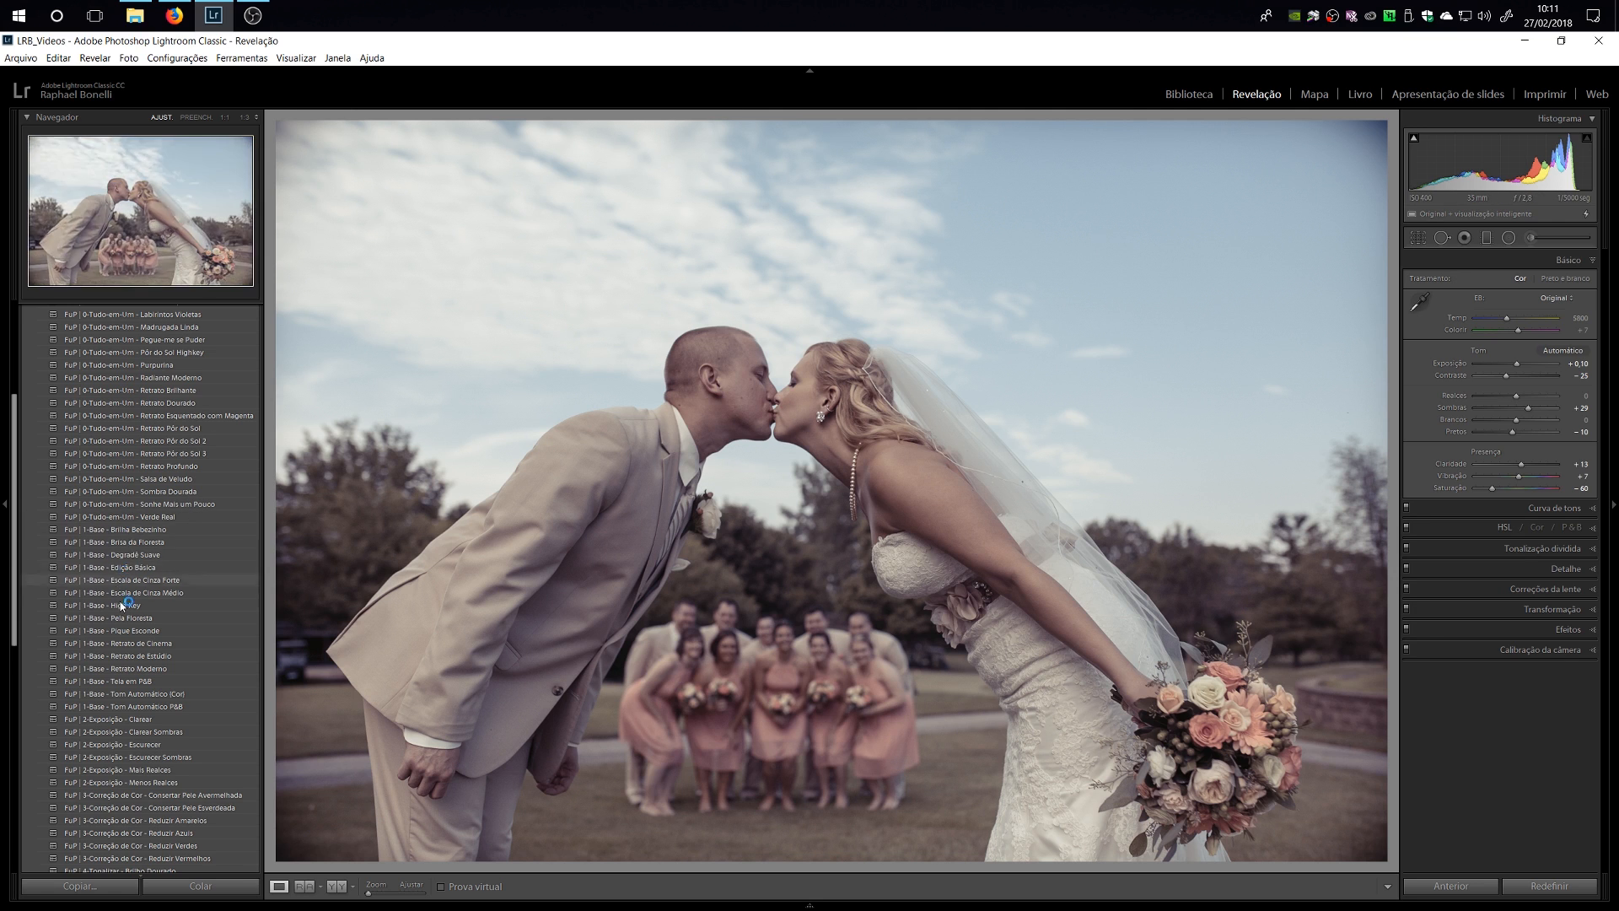
pyautogui.click(133, 720)
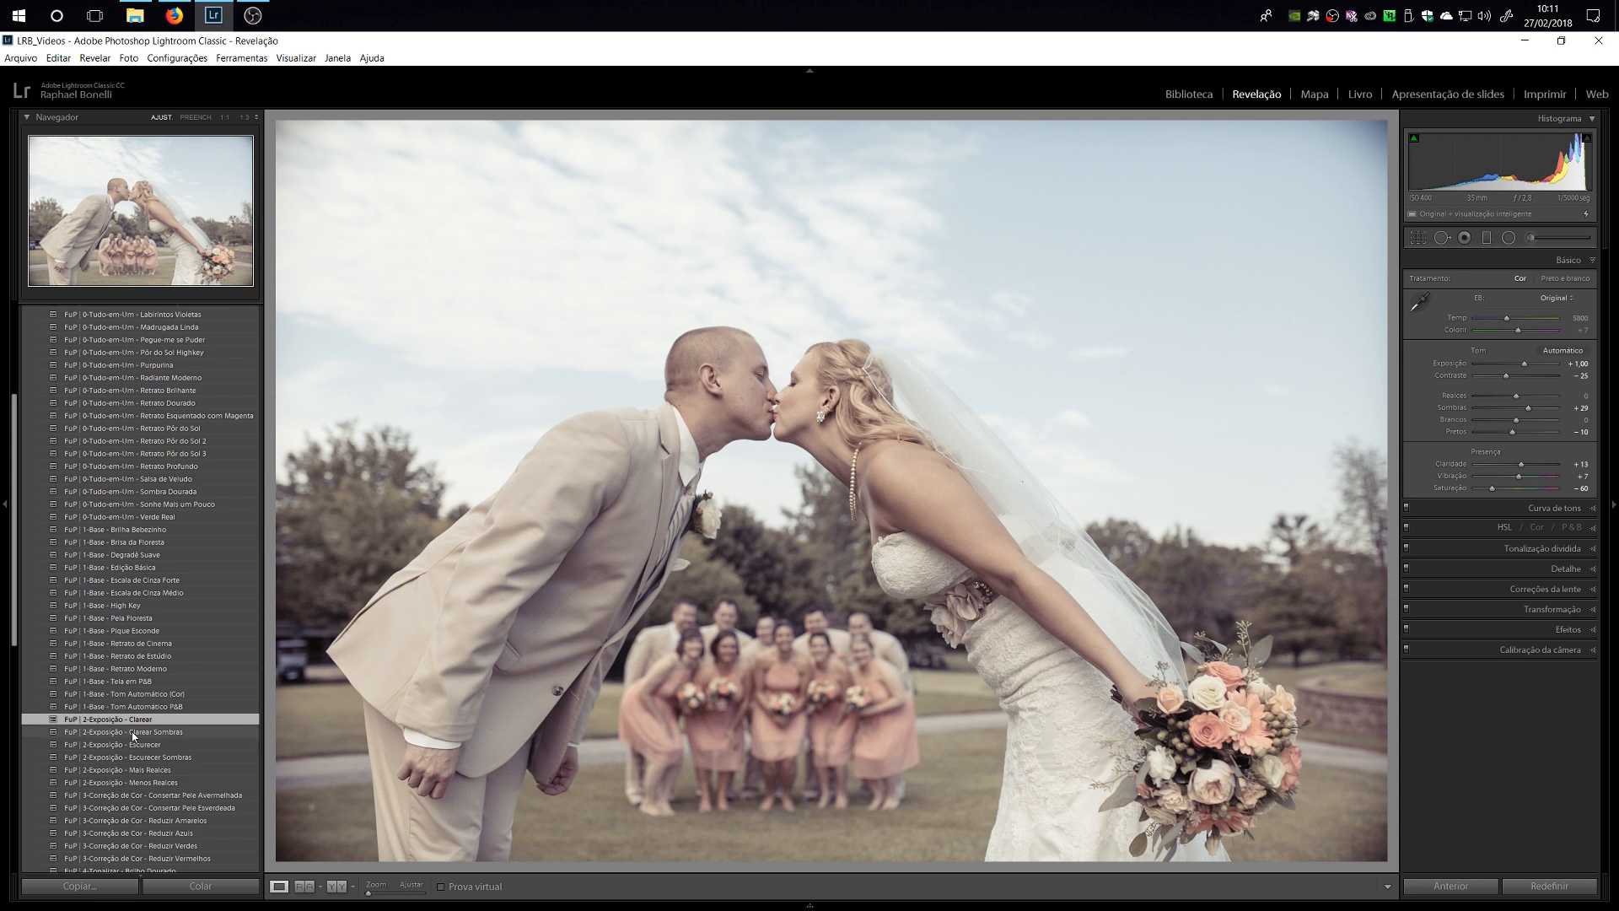
pyautogui.click(133, 733)
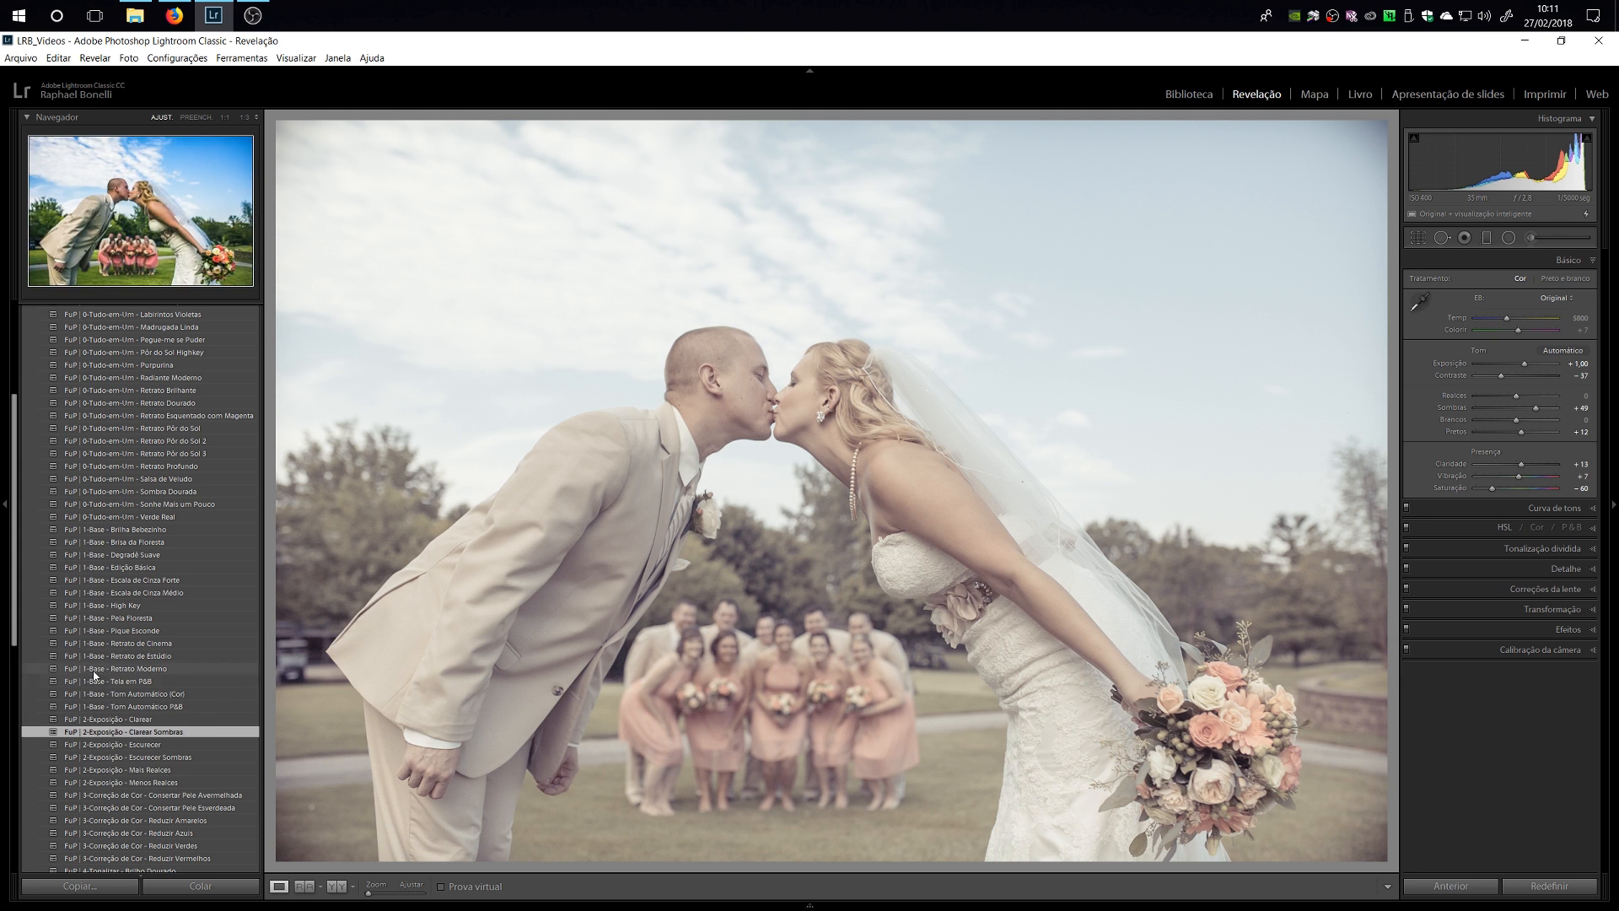
# Step: Apply the 3-Correção de Cor - Consertar Pele Avermelhada preset, followed by 5-Acabamento - Contraste Alto
pyautogui.scroll(-5, 118, 727)
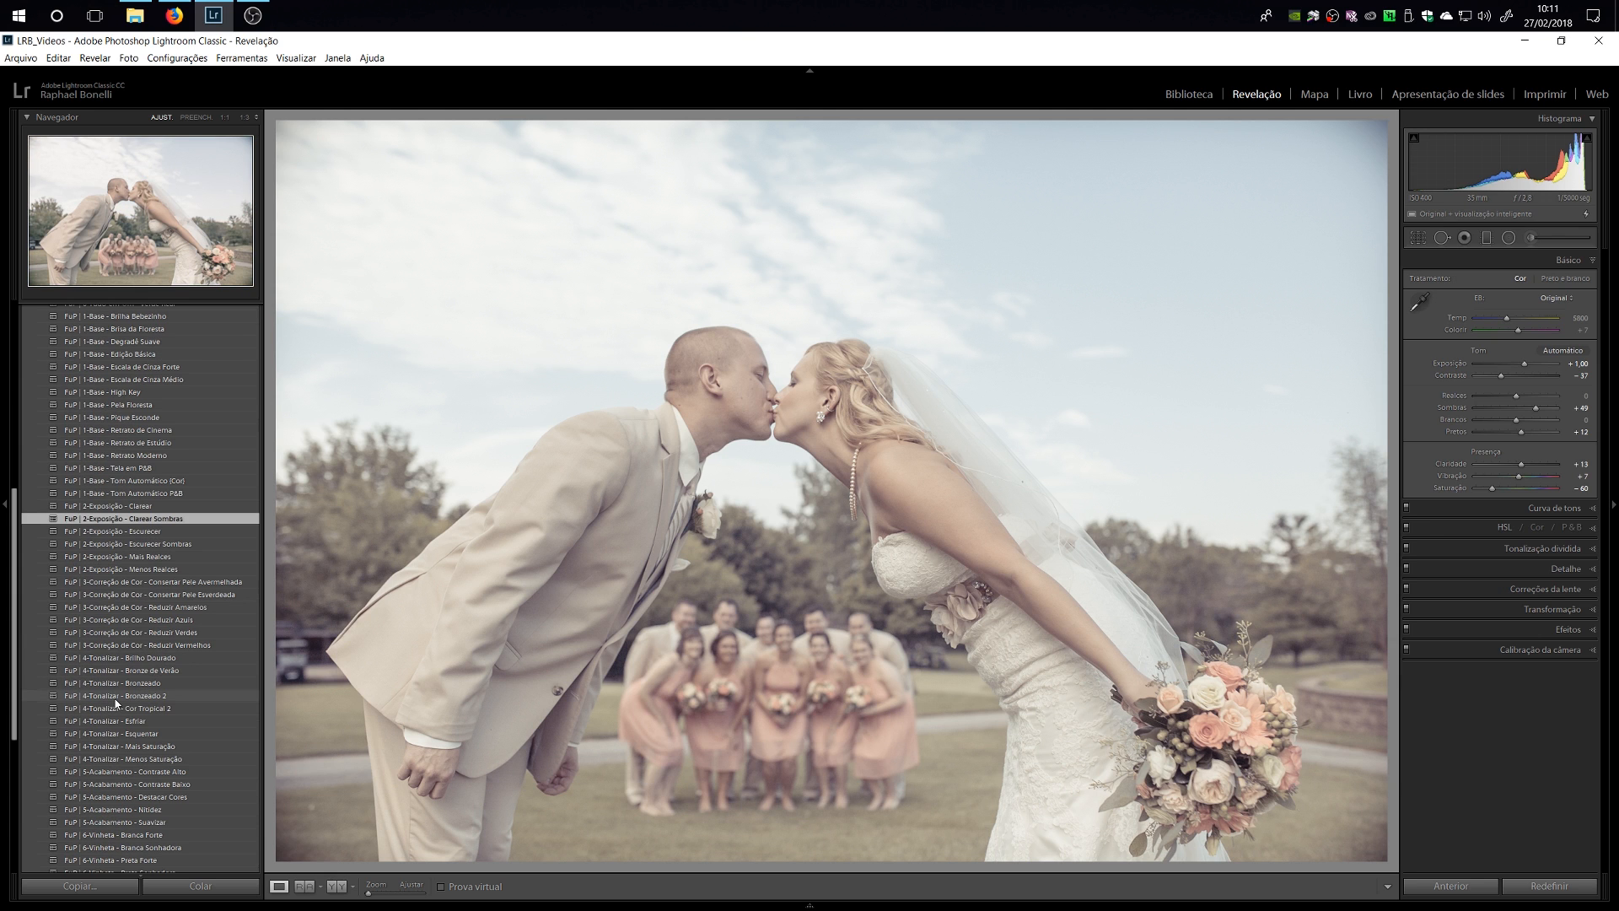
pyautogui.click(202, 582)
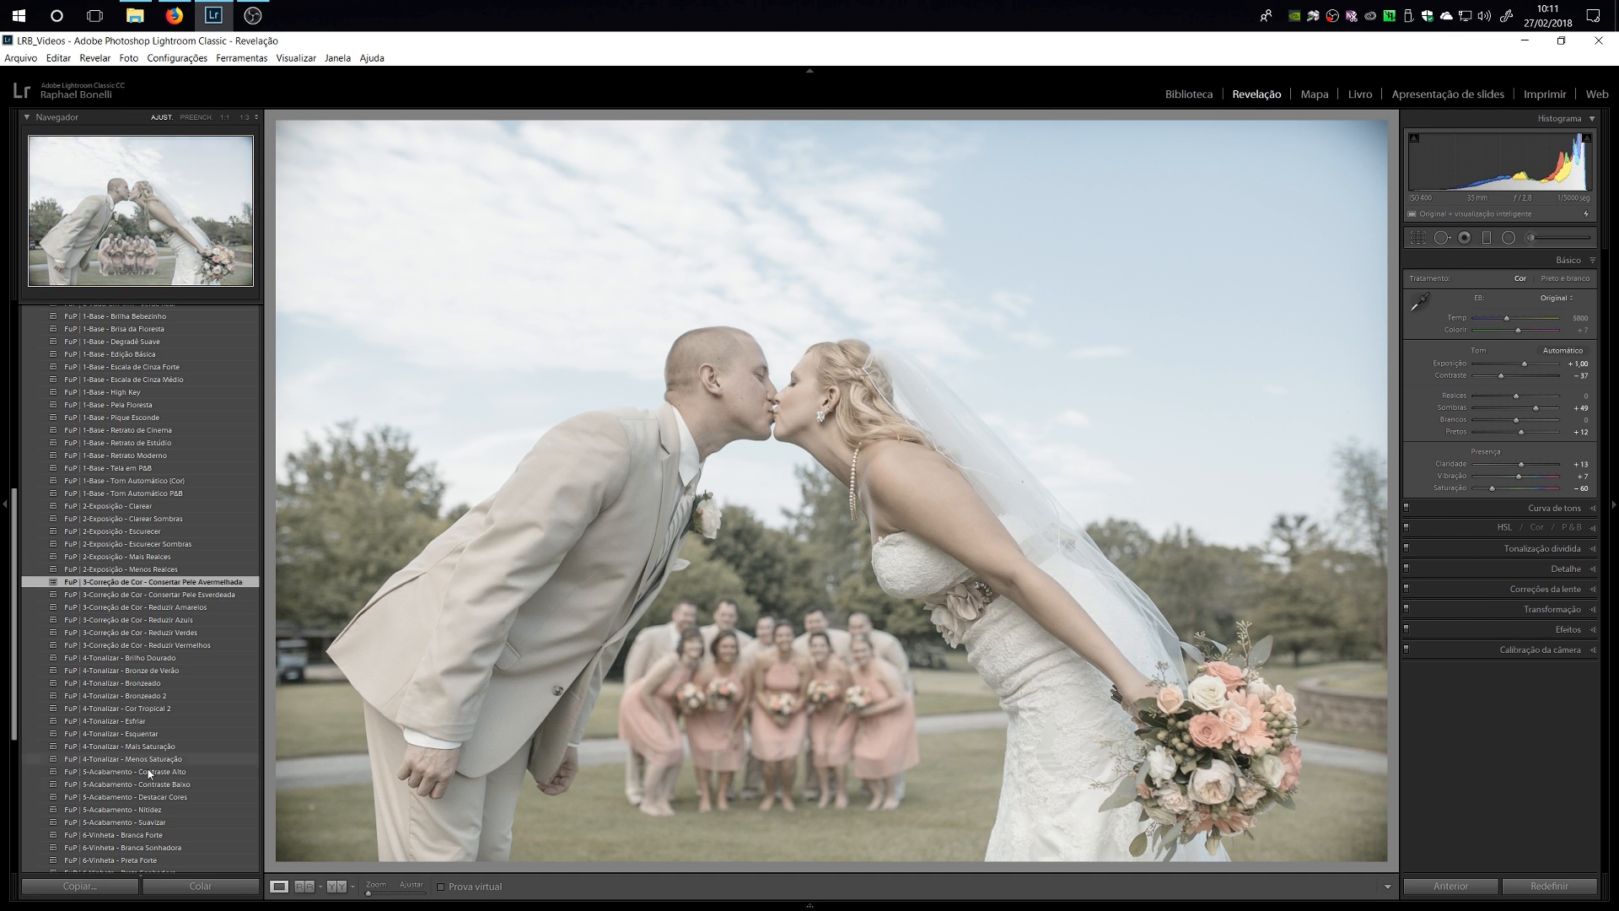
pyautogui.click(141, 772)
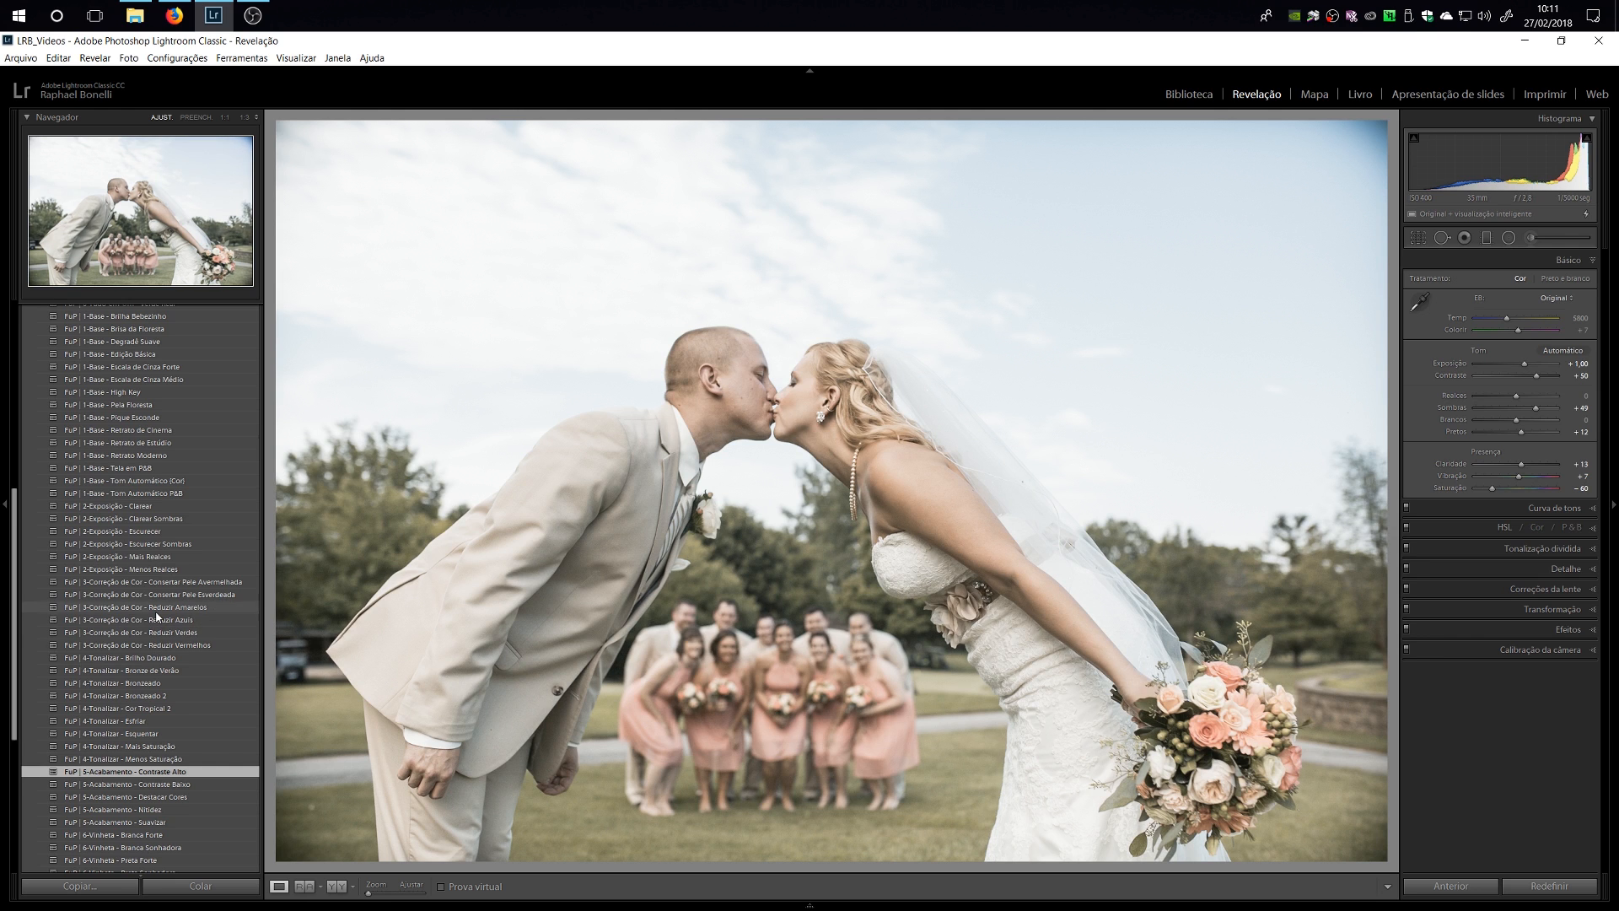
# Step: Add a dark vignette with the 6-Vinheta - Preta Sonhadora preset
pyautogui.scroll(-3, 157, 616)
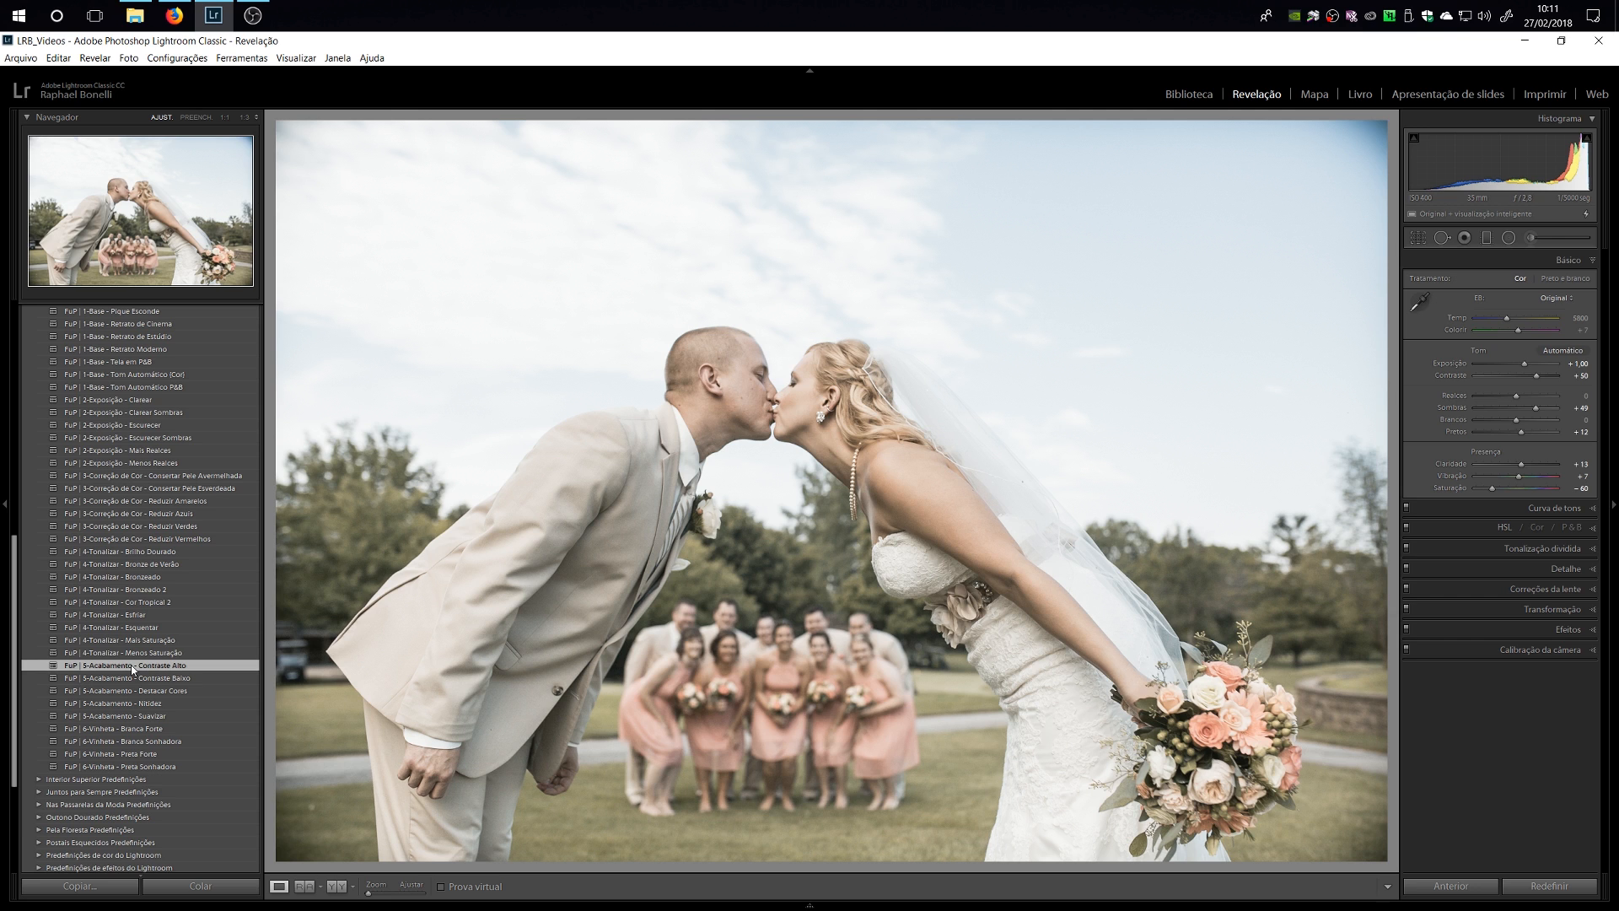
pyautogui.click(120, 769)
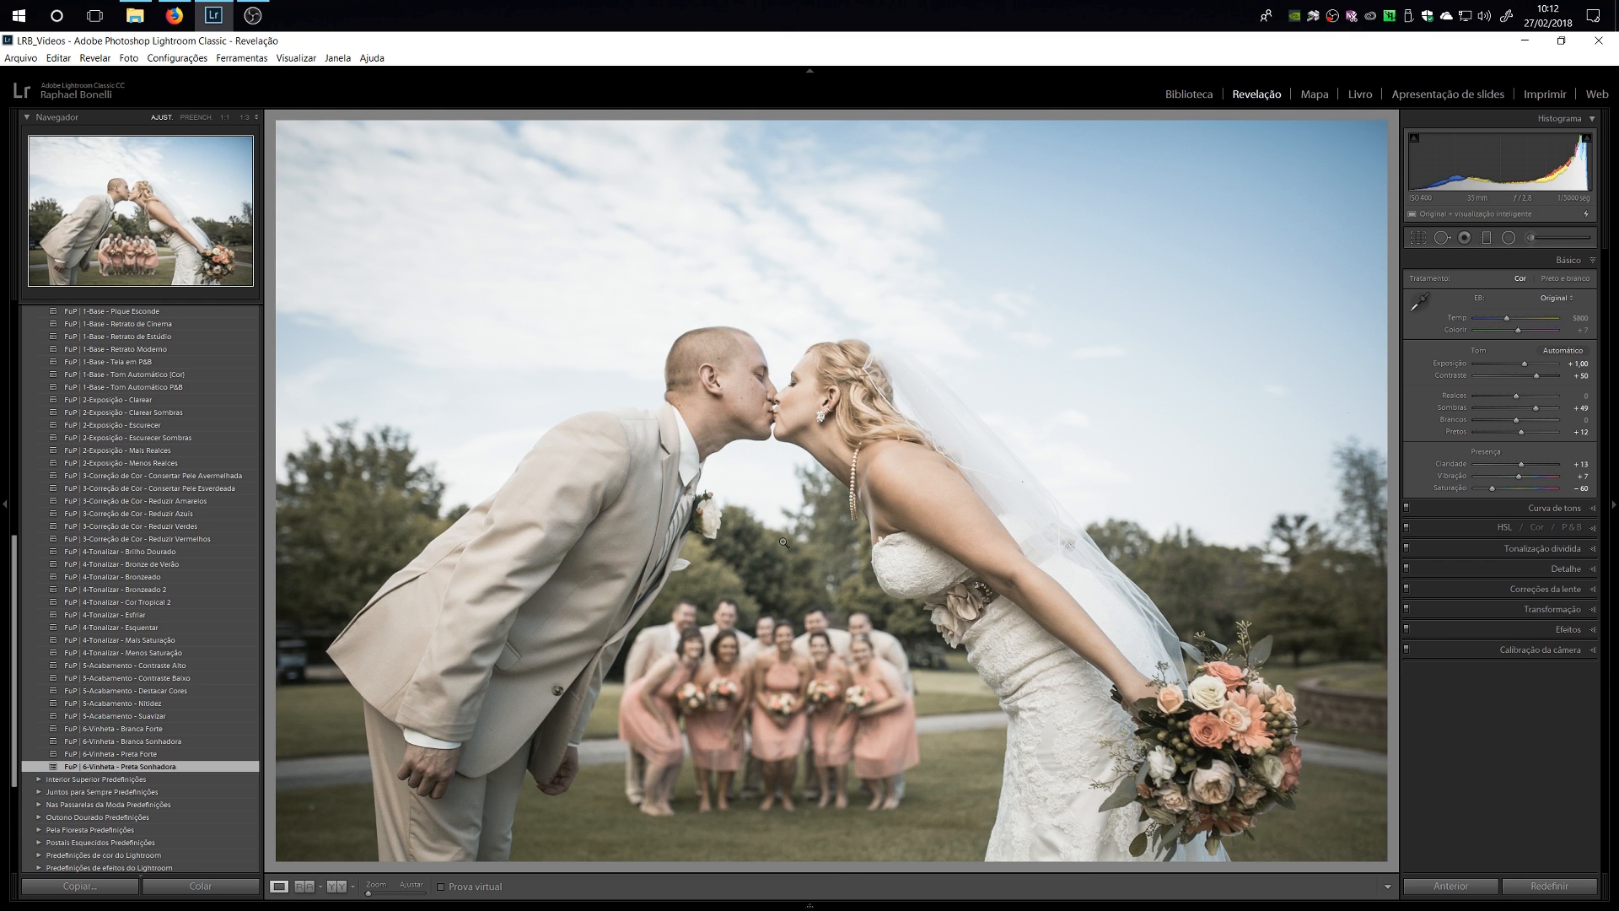
# Step: Activate the adjustment brush and choose the Juntos para Sempre | Cor - Suavizar Pele effect for it
pyautogui.click(1568, 239)
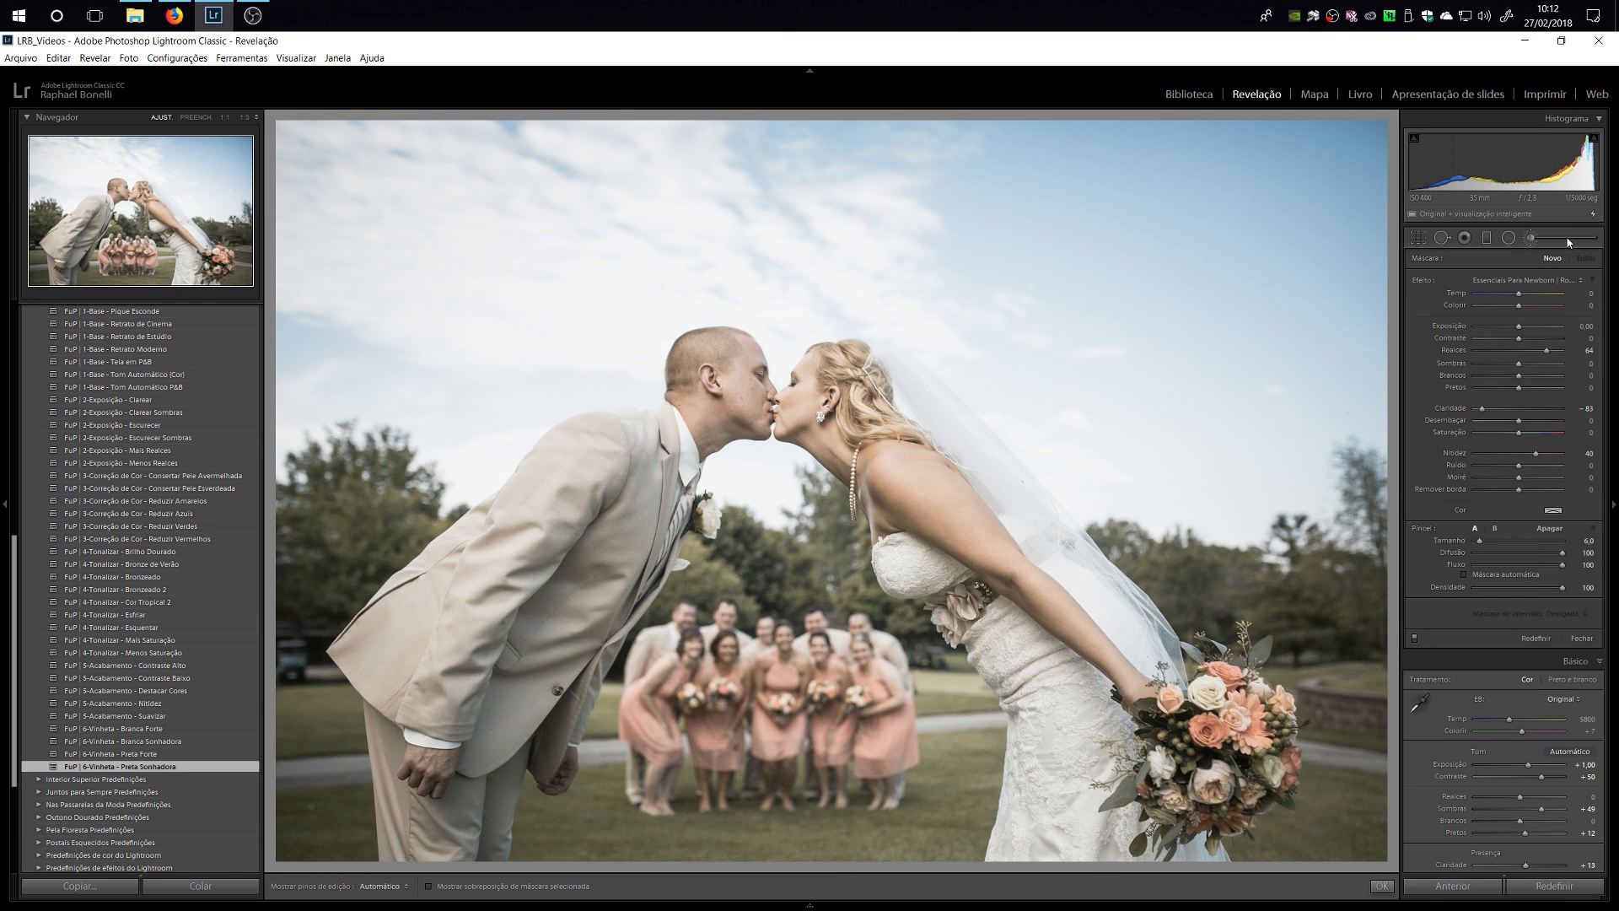
pyautogui.click(1546, 282)
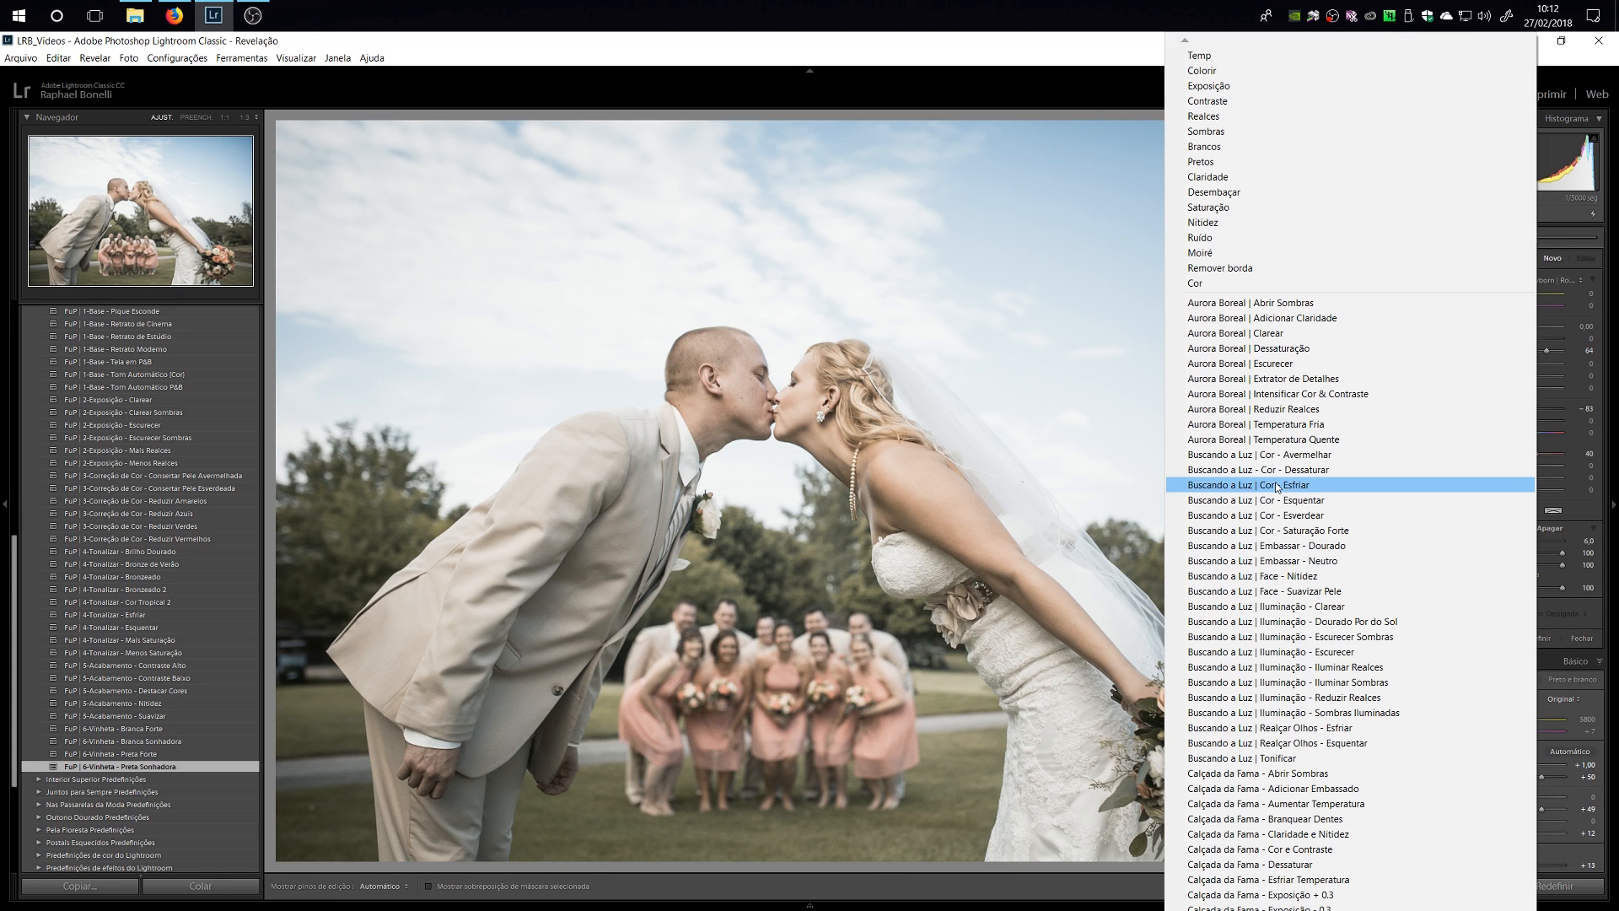
pyautogui.press('Down')
pyautogui.press('Down')
pyautogui.press('Down')
pyautogui.press('Down')
pyautogui.press('Down')
pyautogui.press('Down')
pyautogui.press('Down')
pyautogui.press('Down')
pyautogui.press('Down')
pyautogui.press('Down')
pyautogui.press('Down')
pyautogui.press('Down')
pyautogui.press('Down')
pyautogui.press('Down')
pyautogui.press('Down')
pyautogui.press('Down')
pyautogui.press('Down')
pyautogui.press('Down')
pyautogui.press('Down')
pyautogui.press('Down')
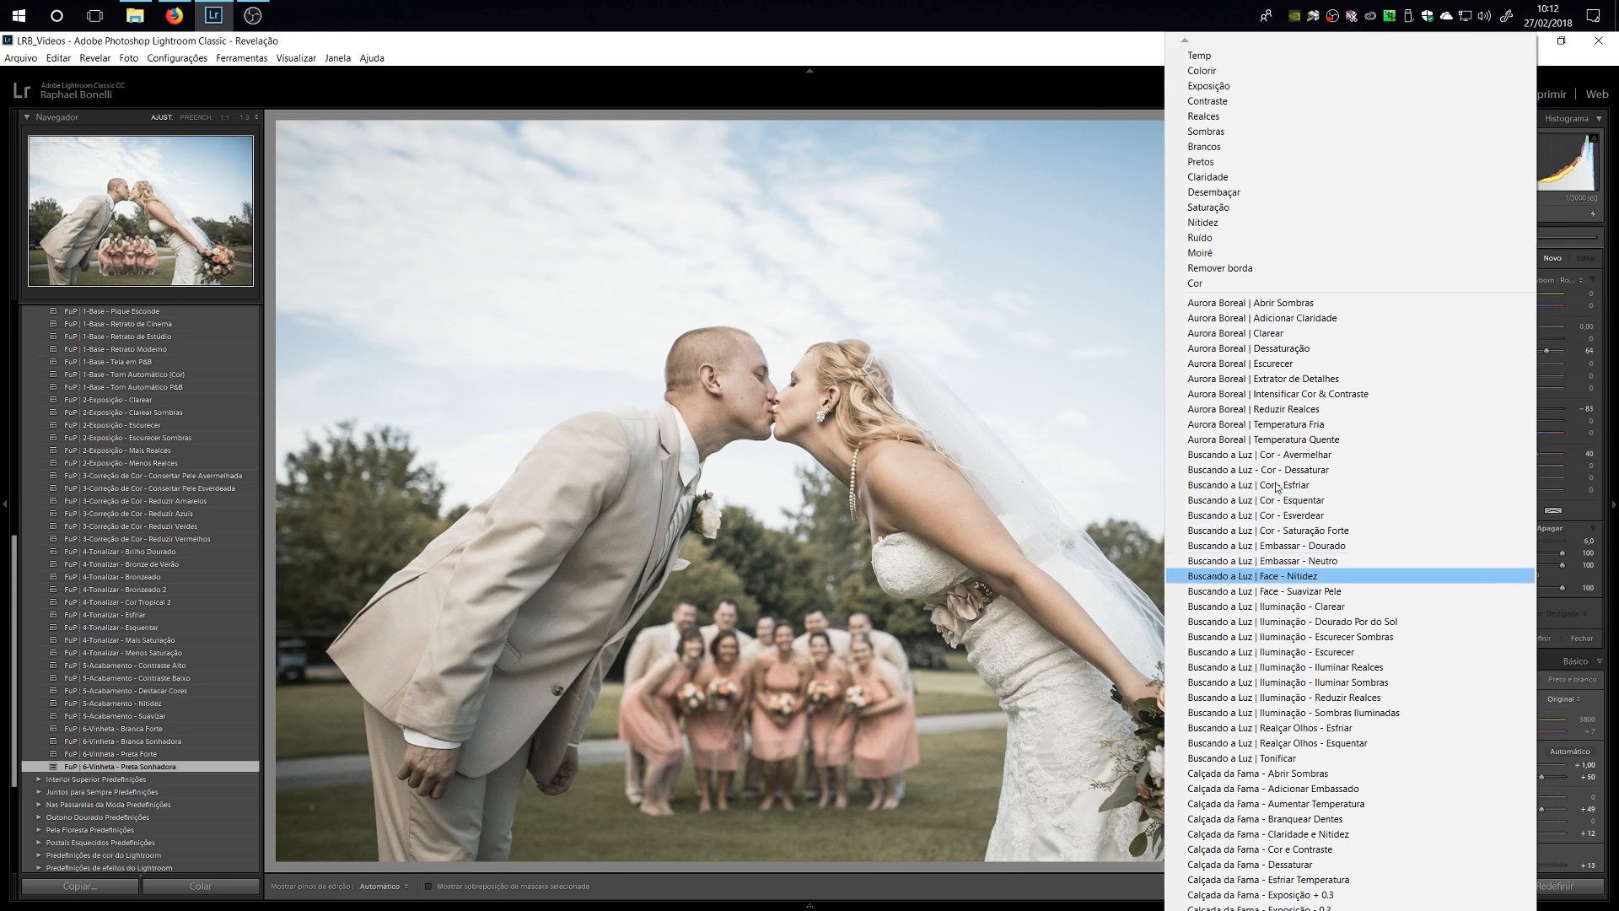
pyautogui.press('Down')
pyautogui.press('Down')
pyautogui.press('Down')
pyautogui.press('Down')
pyautogui.press('Down')
pyautogui.press('Down')
pyautogui.press('Down')
pyautogui.press('Down')
pyautogui.press('Down')
pyautogui.press('Down')
pyautogui.press('Down')
pyautogui.press('Down')
pyautogui.press('Down')
pyautogui.press('Down')
pyautogui.press('Down')
pyautogui.press('Down')
pyautogui.press('Down')
pyautogui.press('Down')
pyautogui.press('Down')
pyautogui.press('Down')
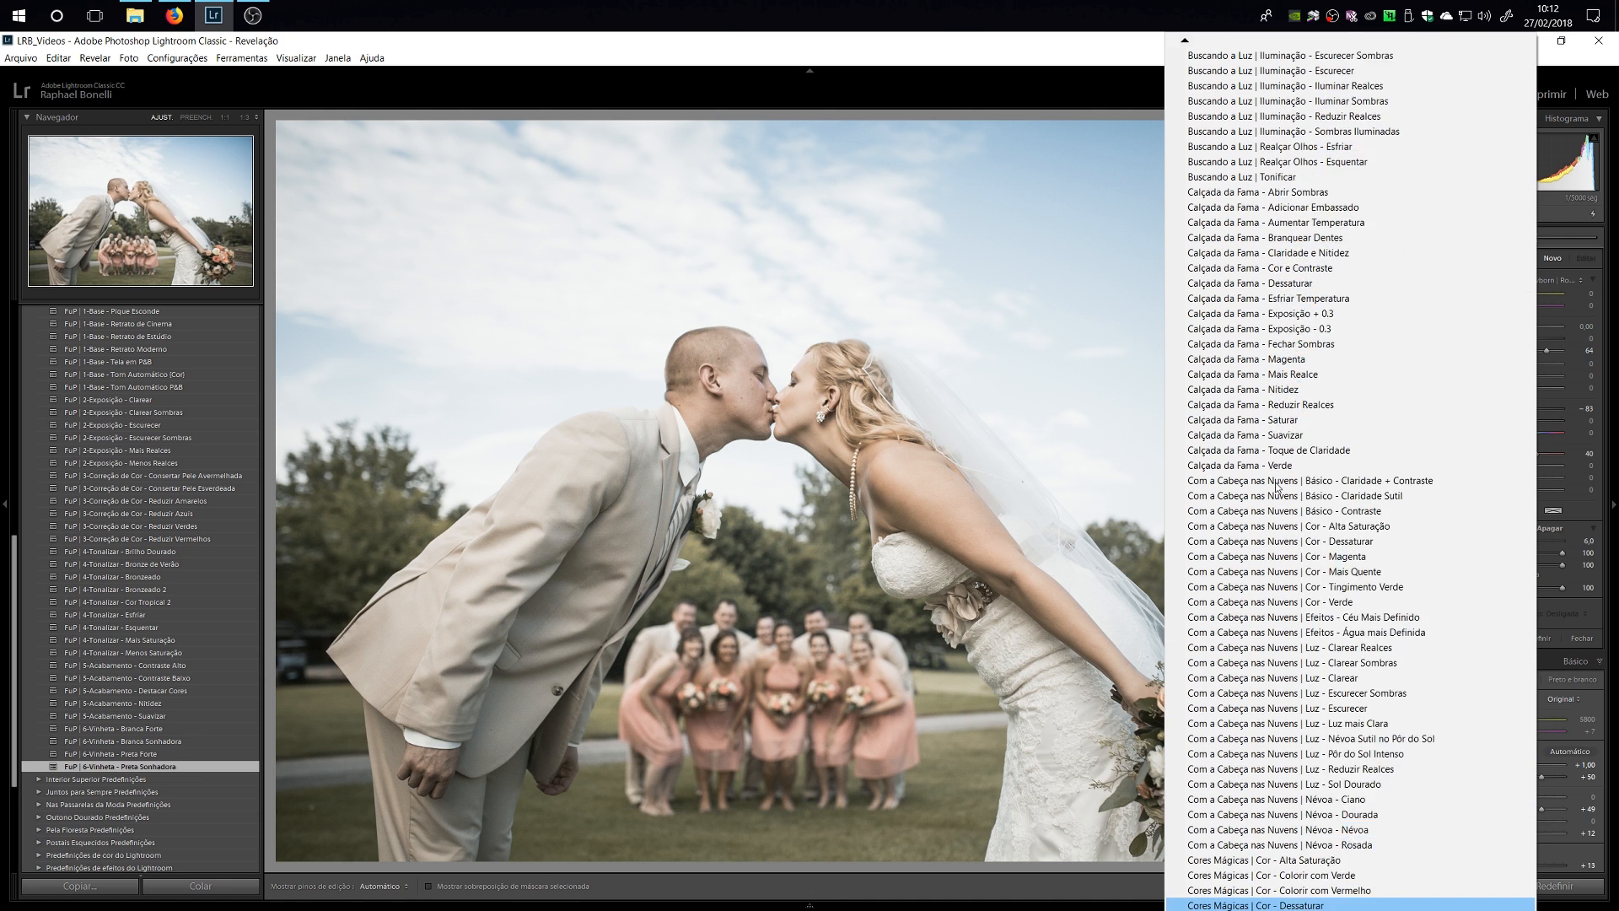
pyautogui.press('Down')
pyautogui.press('Down')
pyautogui.press('Down')
pyautogui.press('Down')
pyautogui.press('Down')
pyautogui.press('Down')
pyautogui.press('Down')
pyautogui.press('Down')
pyautogui.press('Down')
pyautogui.press('Down')
pyautogui.press('Down')
pyautogui.press('Down')
pyautogui.press('Down')
pyautogui.press('Down')
pyautogui.press('Down')
pyautogui.press('Down')
pyautogui.press('Down')
pyautogui.press('Down')
pyautogui.press('Down')
pyautogui.press('Down')
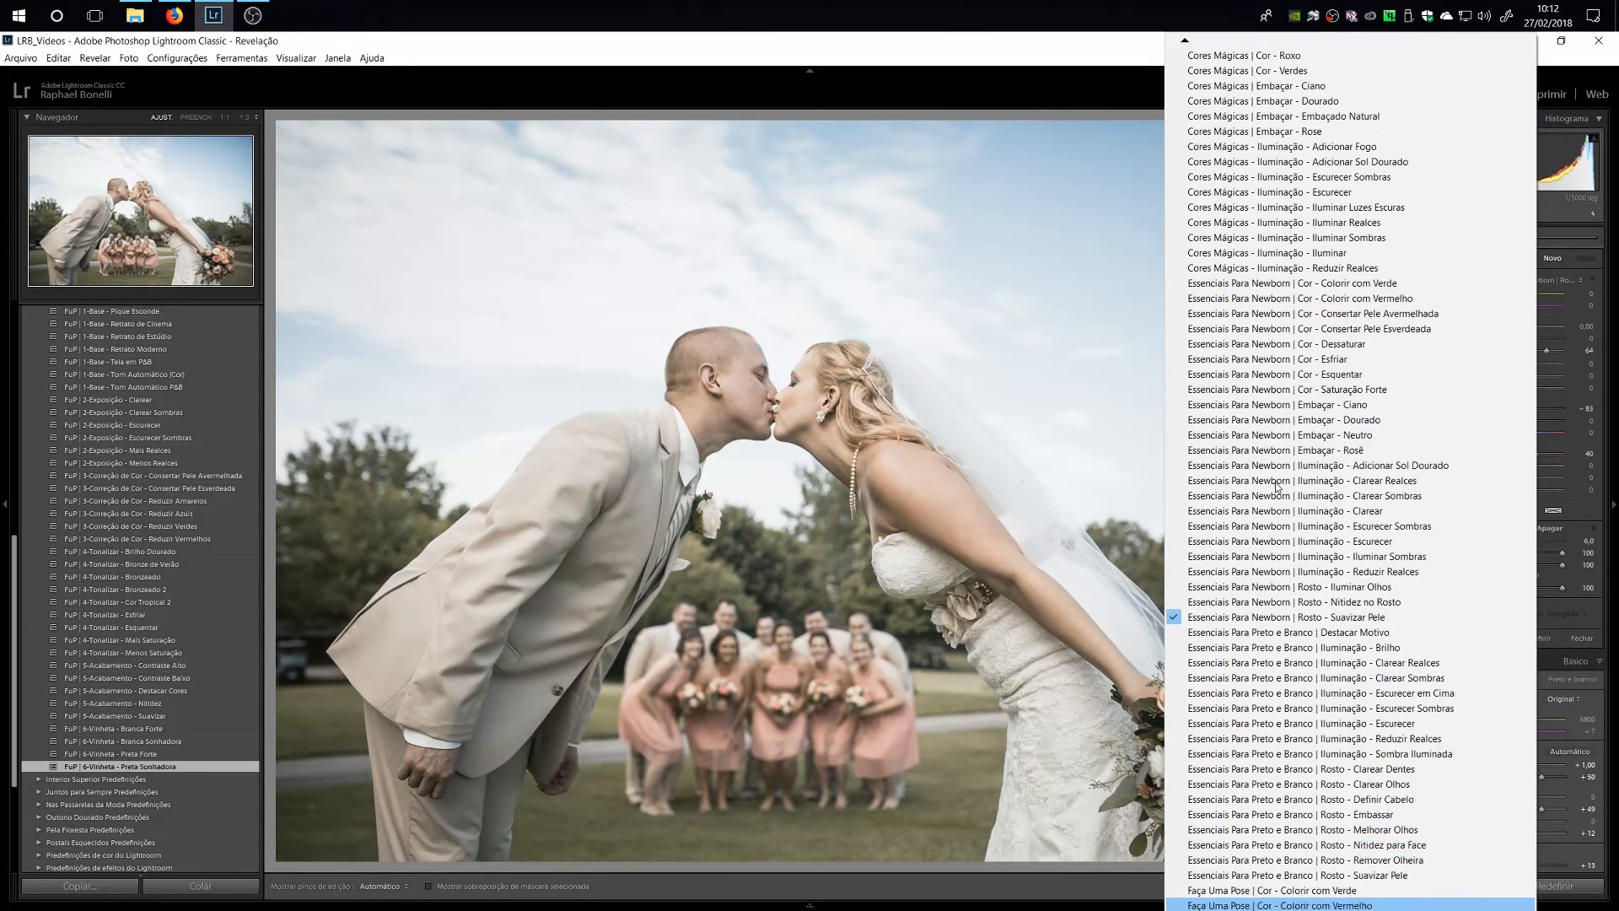
pyautogui.press('Down')
pyautogui.press('Down')
pyautogui.press('Down')
pyautogui.press('Down')
pyautogui.press('Down')
pyautogui.press('Down')
pyautogui.press('Down')
pyautogui.press('Down')
pyautogui.press('Down')
pyautogui.press('Down')
pyautogui.press('Down')
pyautogui.press('Down')
pyautogui.press('Down')
pyautogui.press('Down')
pyautogui.press('Down')
pyautogui.press('Down')
pyautogui.press('Down')
pyautogui.press('Down')
pyautogui.press('Down')
pyautogui.press('Down')
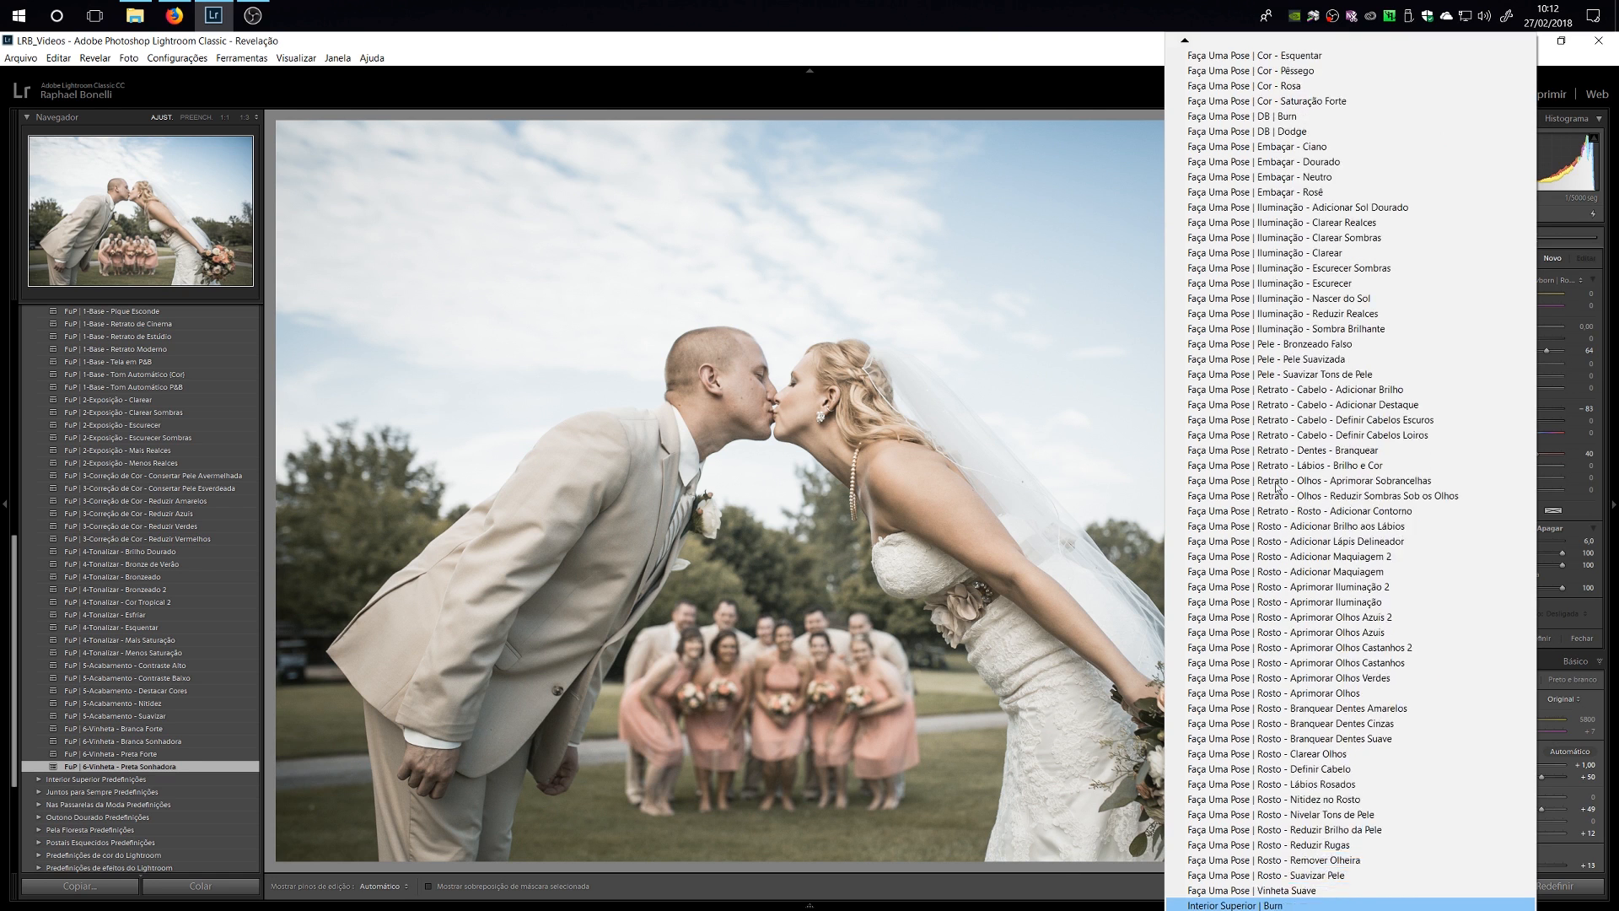
pyautogui.press('Down')
pyautogui.press('Down')
pyautogui.press('Down')
pyautogui.press('Down')
pyautogui.press('Down')
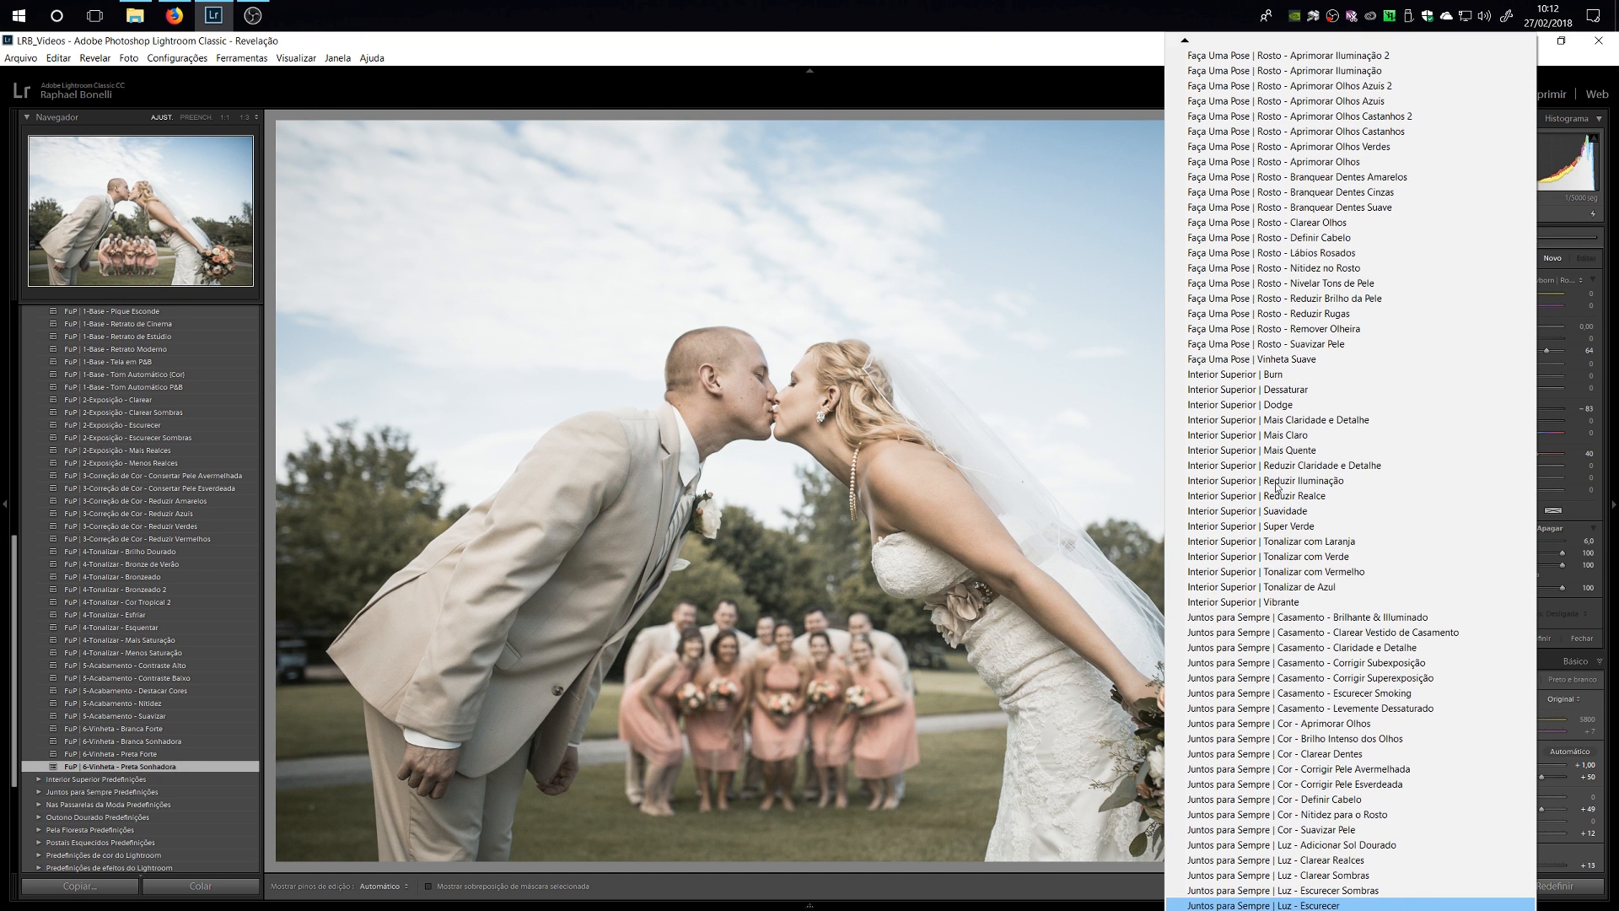
pyautogui.press('Down')
pyautogui.press('Down')
pyautogui.press('Down')
pyautogui.press('Down')
pyautogui.press('Down')
pyautogui.press('Down')
pyautogui.press('Up')
pyautogui.press('Up')
pyautogui.press('Up')
pyautogui.press('Up')
pyautogui.press('Up')
pyautogui.press('Up')
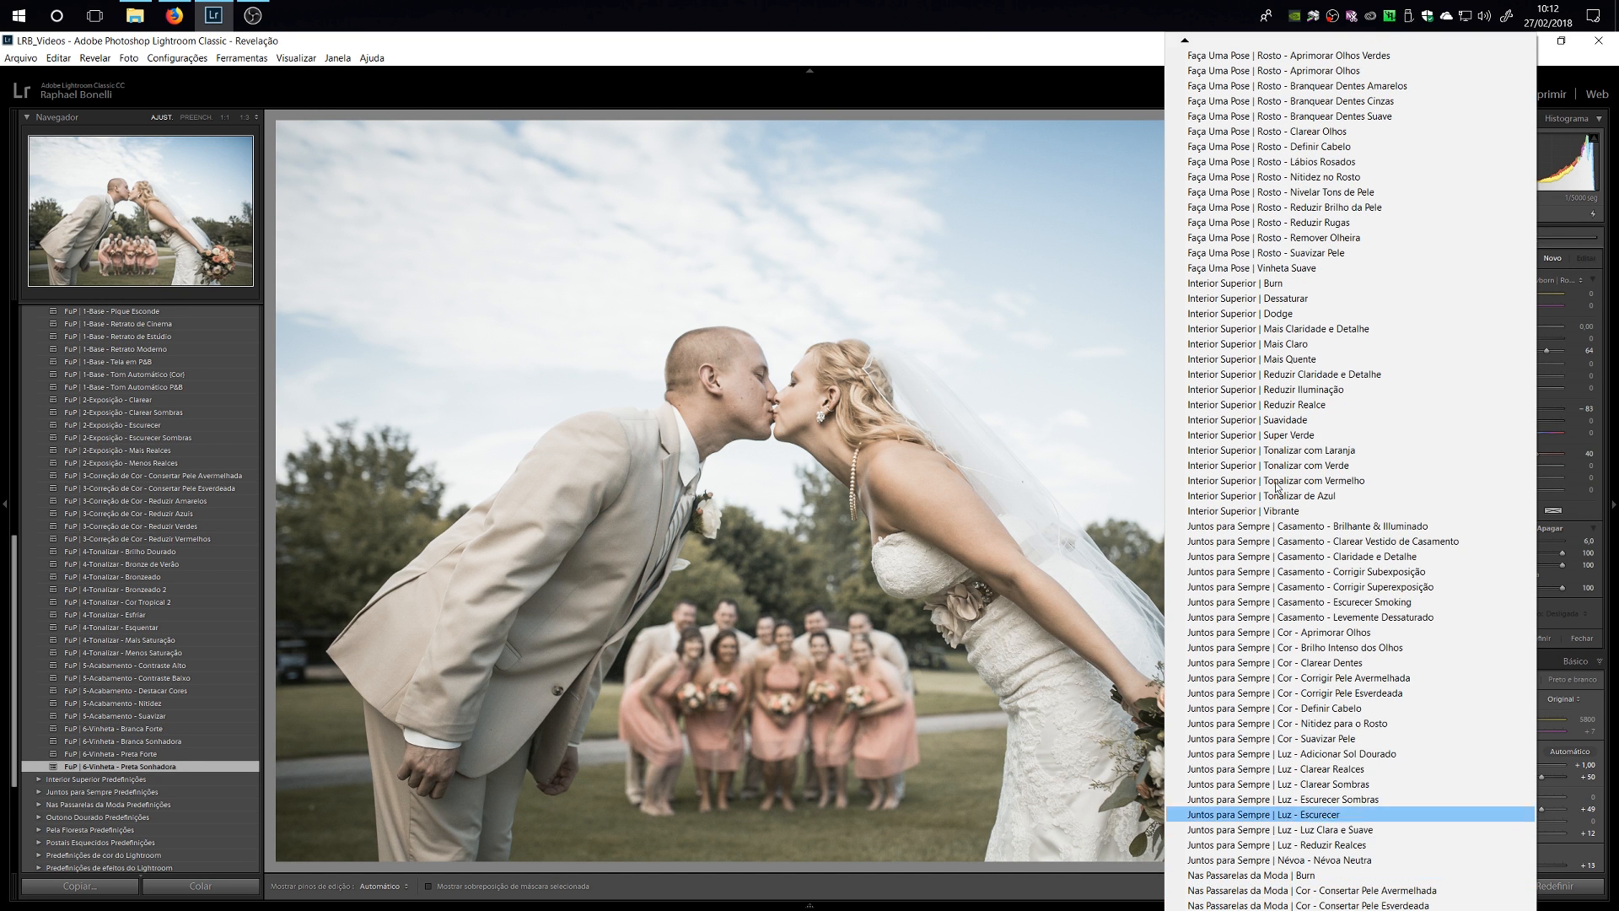
pyautogui.press('Up')
pyautogui.press('Up')
pyautogui.press('Up')
pyautogui.press('Up')
pyautogui.press('Up')
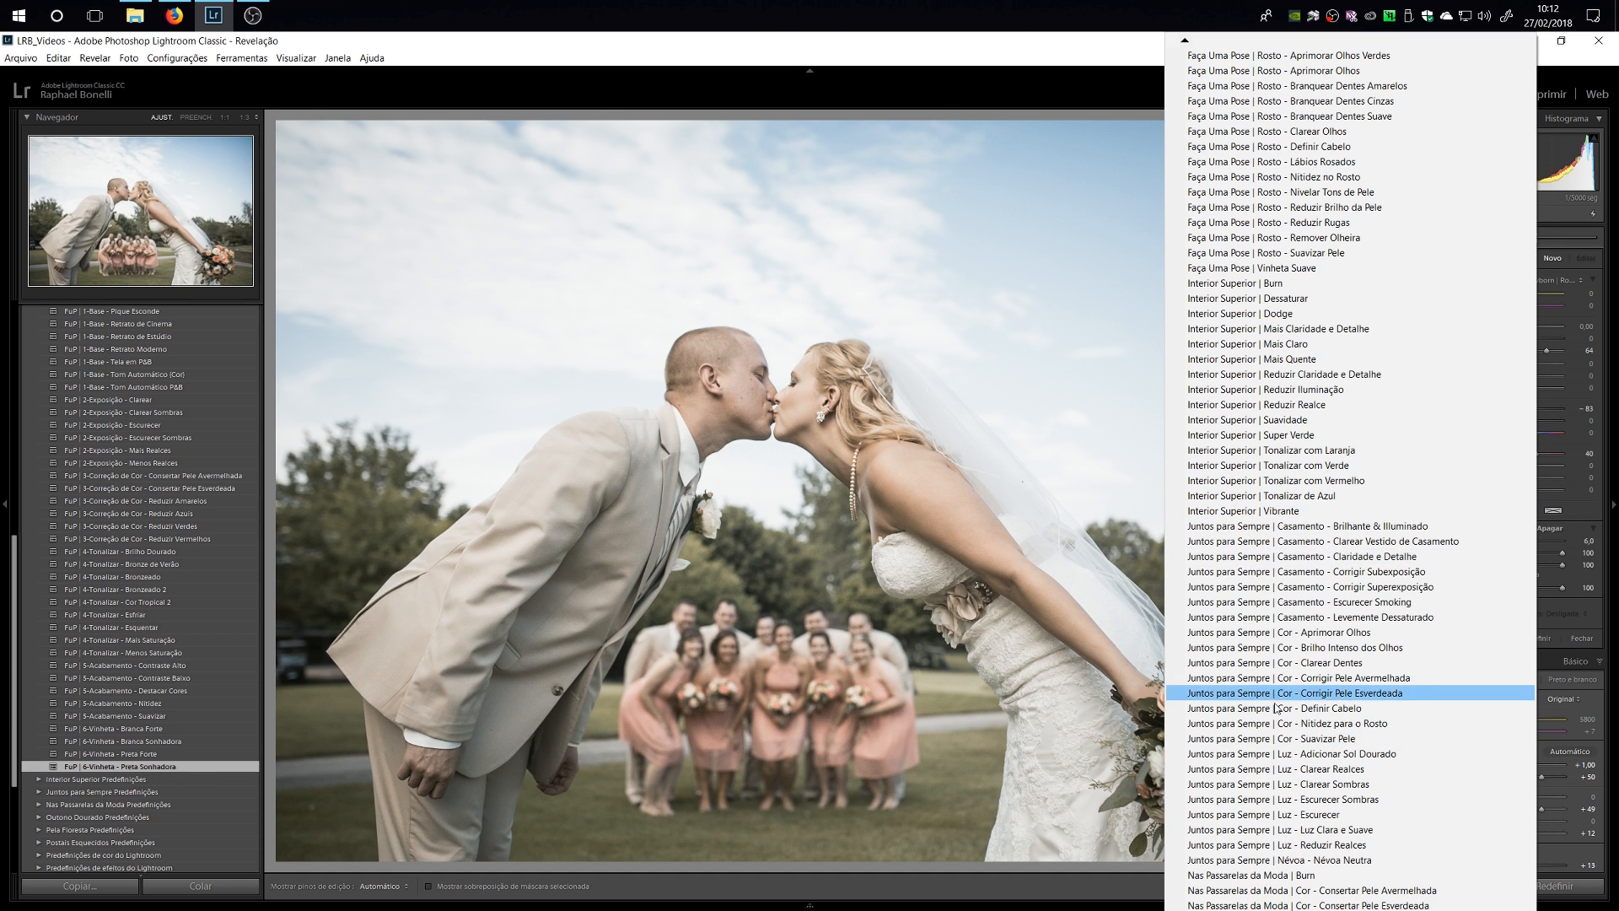
pyautogui.click(1279, 742)
# Step: Reduce the brush size to 3.0 and paint the skin-smoothing effect over the groom's face
pyautogui.scroll(-2, 735, 393)
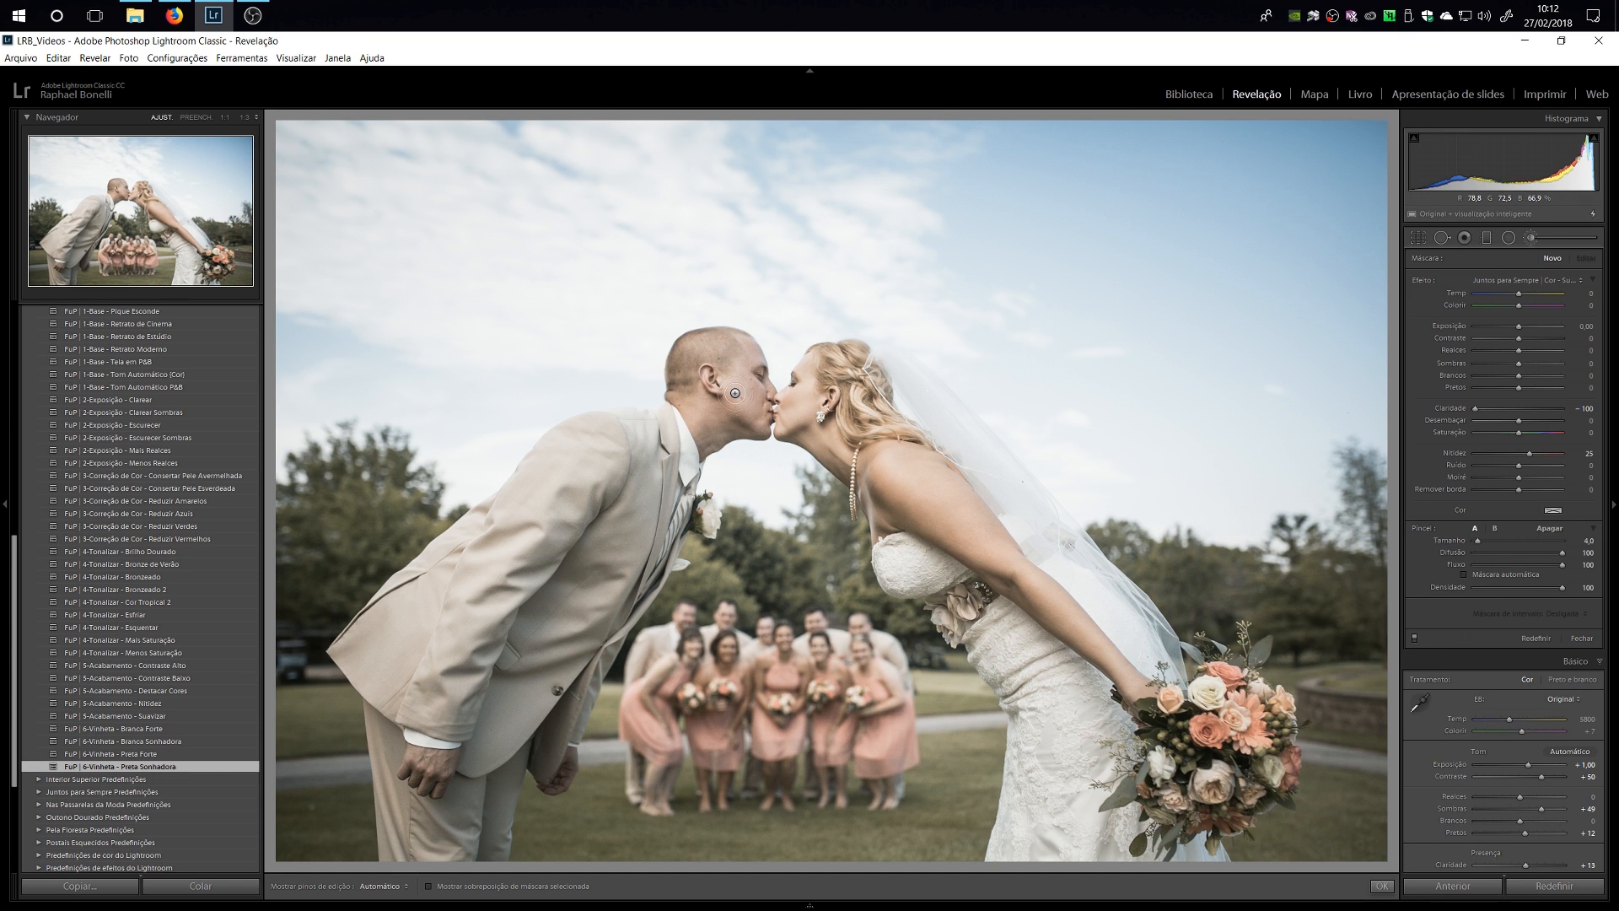
pyautogui.scroll(-1, 735, 393)
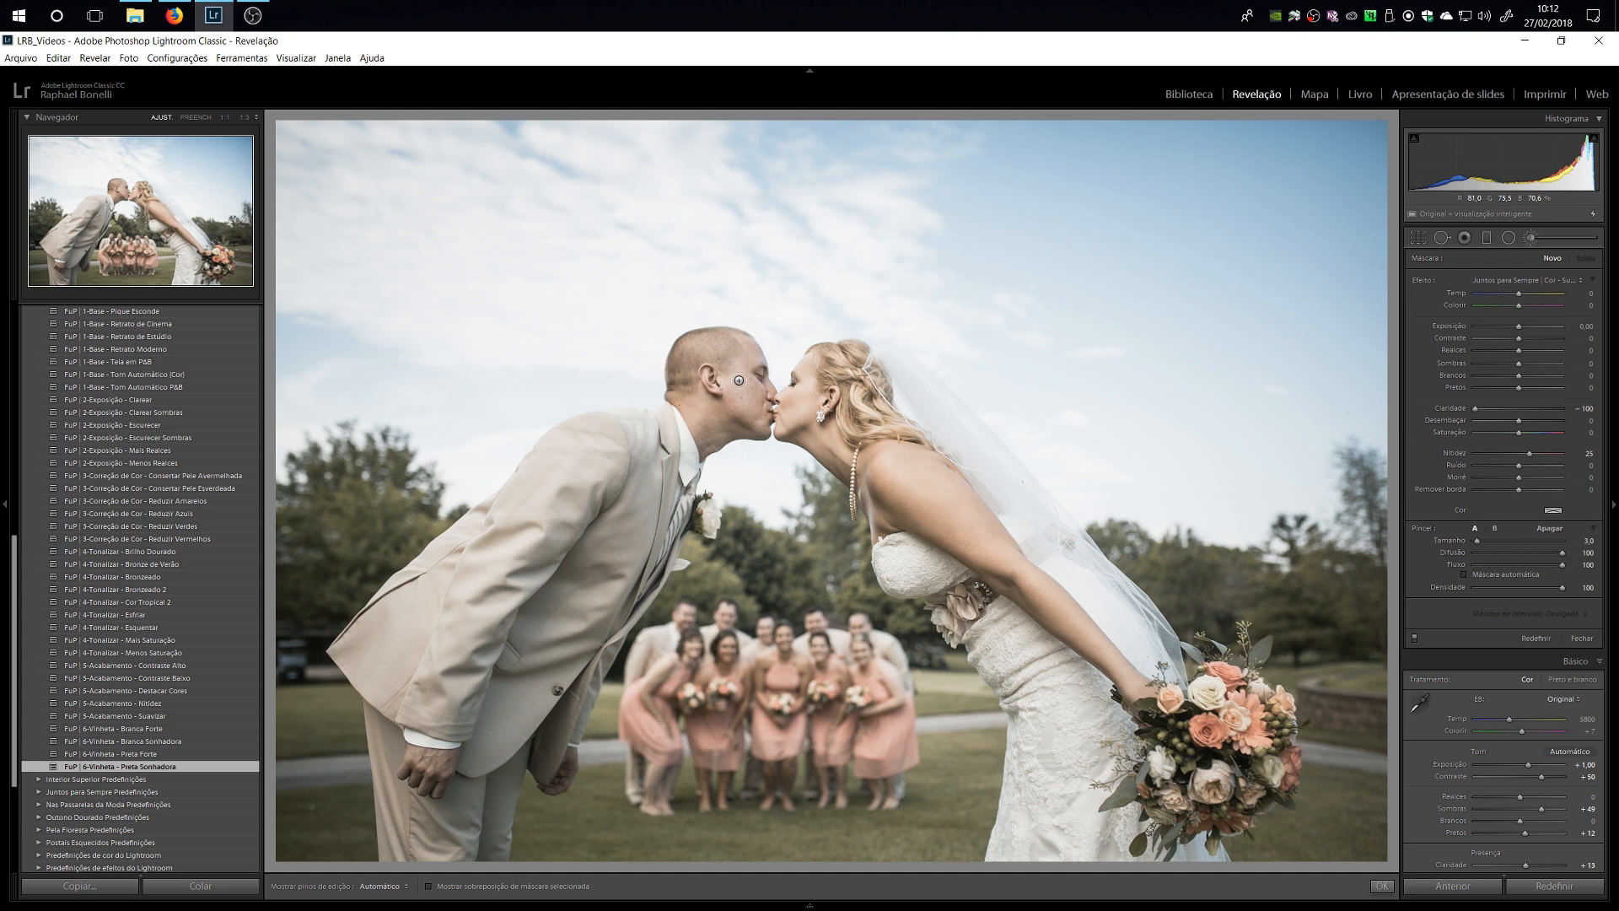
pyautogui.moveTo(756, 403)
pyautogui.mouseDown()
pyautogui.moveTo(746, 351)
pyautogui.moveTo(746, 424)
pyautogui.moveTo(717, 429)
pyautogui.moveTo(694, 405)
pyautogui.moveTo(704, 439)
pyautogui.moveTo(709, 408)
pyautogui.moveTo(688, 406)
pyautogui.moveTo(758, 427)
pyautogui.mouseUp()
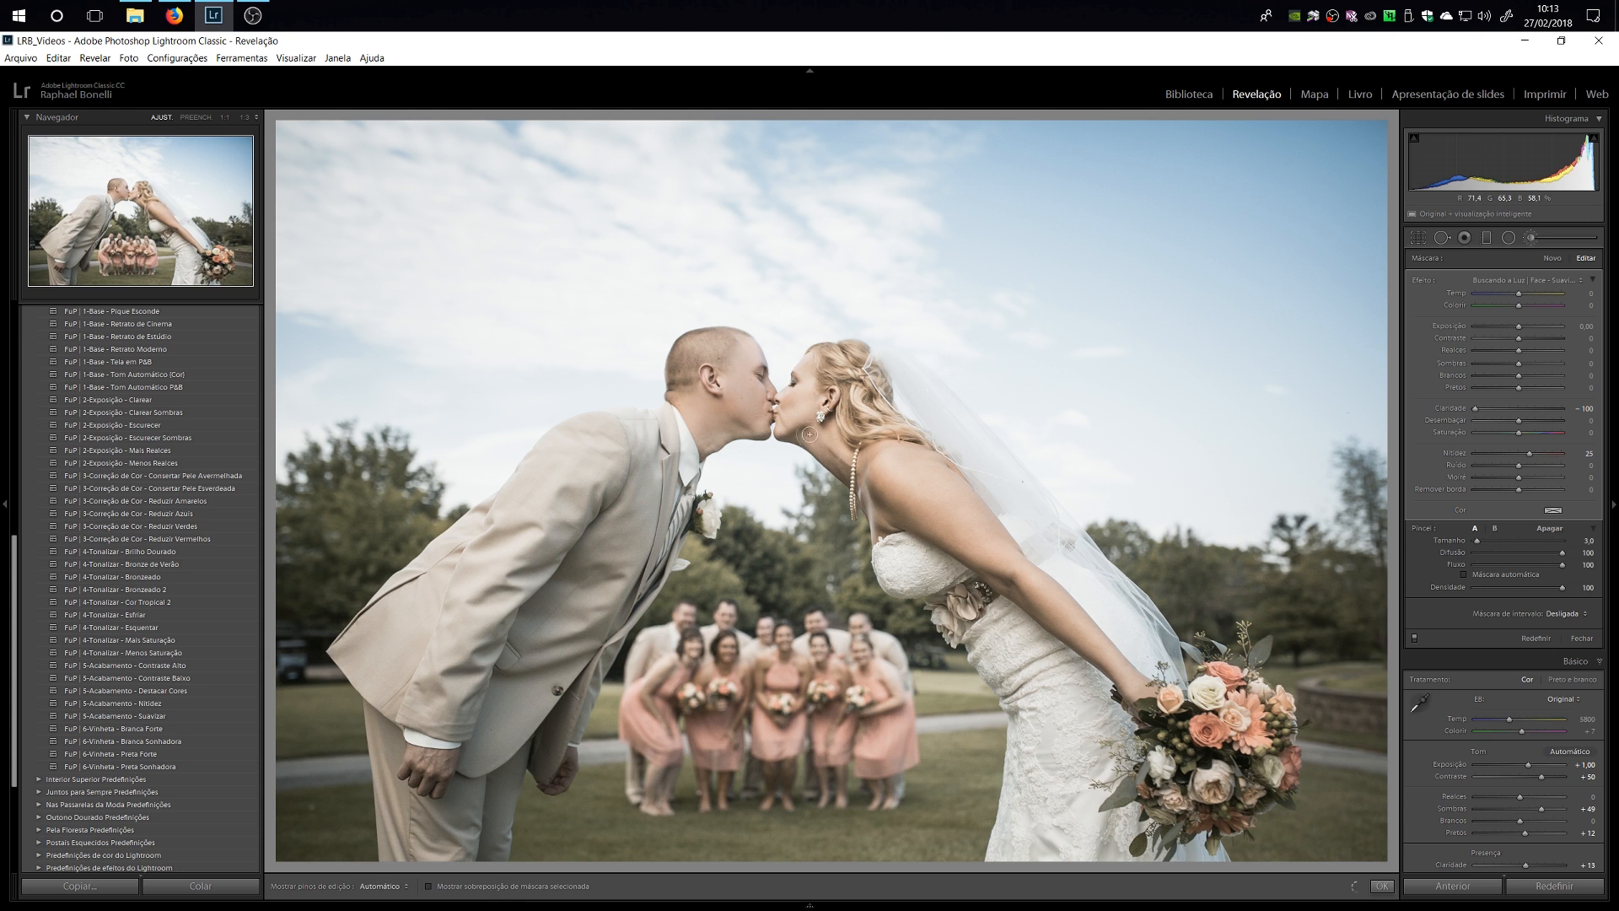
# Step: Paint the skin-smoothing effect over the bride's face, shoulder and arm, enlarging the brush for the wider areas
pyautogui.moveTo(811, 435)
pyautogui.mouseDown()
pyautogui.moveTo(840, 459)
pyautogui.moveTo(825, 445)
pyautogui.mouseUp()
pyautogui.scroll(2, 921, 492)
pyautogui.moveTo(913, 482)
pyautogui.mouseDown()
pyautogui.moveTo(992, 544)
pyautogui.moveTo(899, 465)
pyautogui.mouseUp()
pyautogui.moveTo(1020, 580)
pyautogui.mouseDown()
pyautogui.moveTo(1137, 690)
pyautogui.moveTo(1003, 569)
pyautogui.mouseUp()
# Step: Reduce the brush size to 2.0 and smooth the skin at the bride's chest and on the groom's hand
pyautogui.scroll(-1, 1098, 654)
pyautogui.scroll(-1, 875, 512)
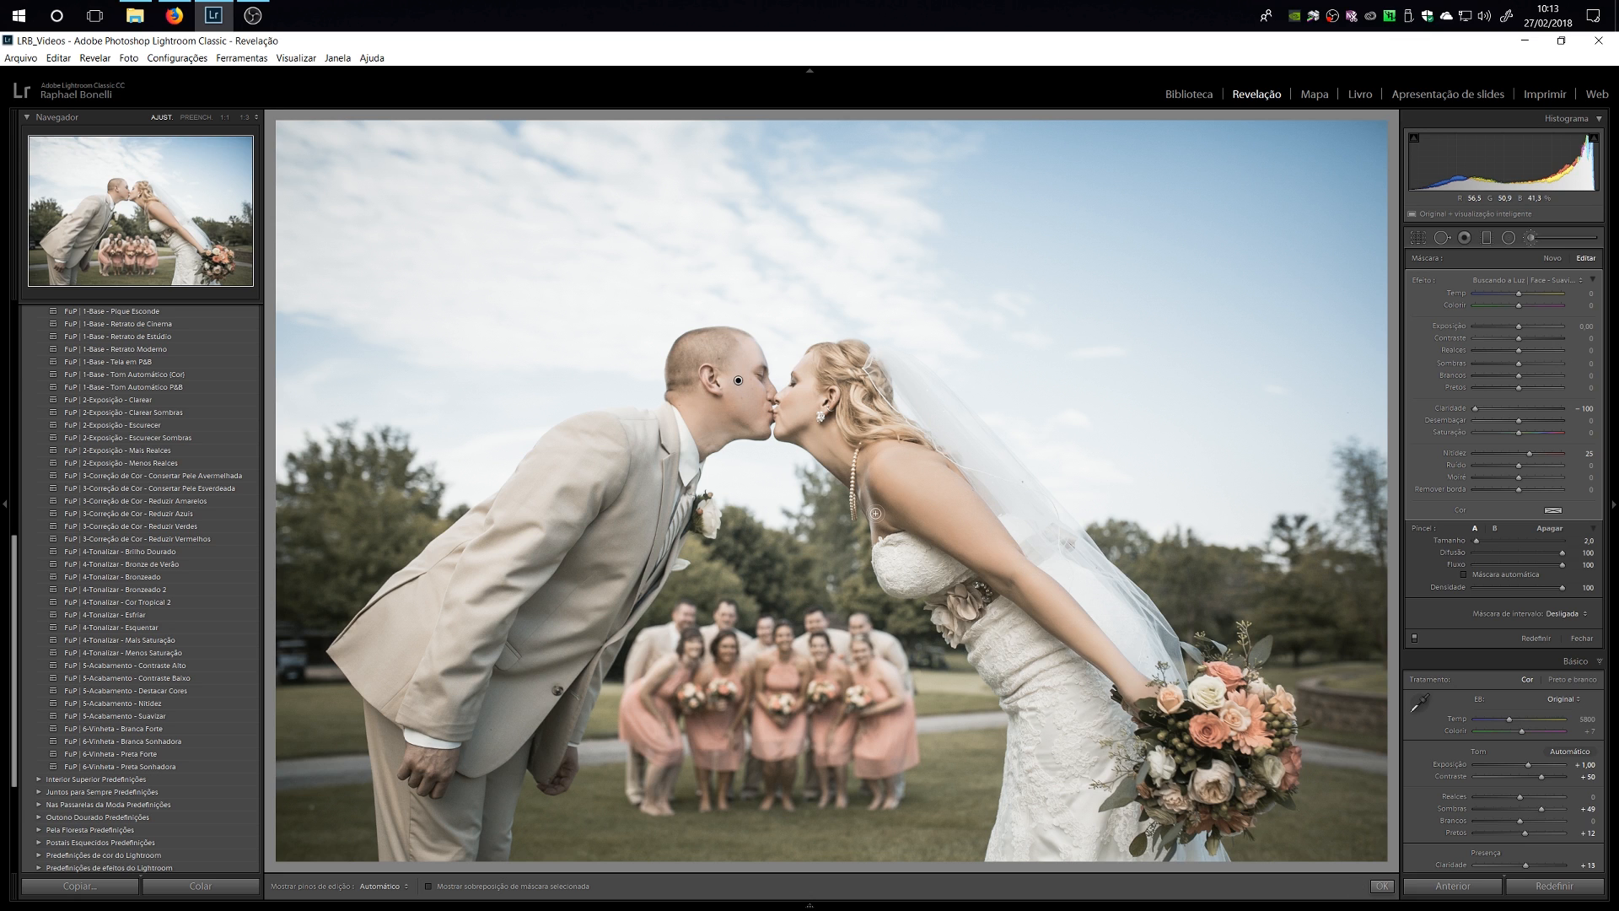
pyautogui.click(875, 512)
pyautogui.moveTo(442, 764)
pyautogui.mouseDown()
pyautogui.moveTo(424, 771)
pyautogui.moveTo(413, 751)
pyautogui.moveTo(440, 754)
pyautogui.moveTo(444, 774)
pyautogui.mouseUp()
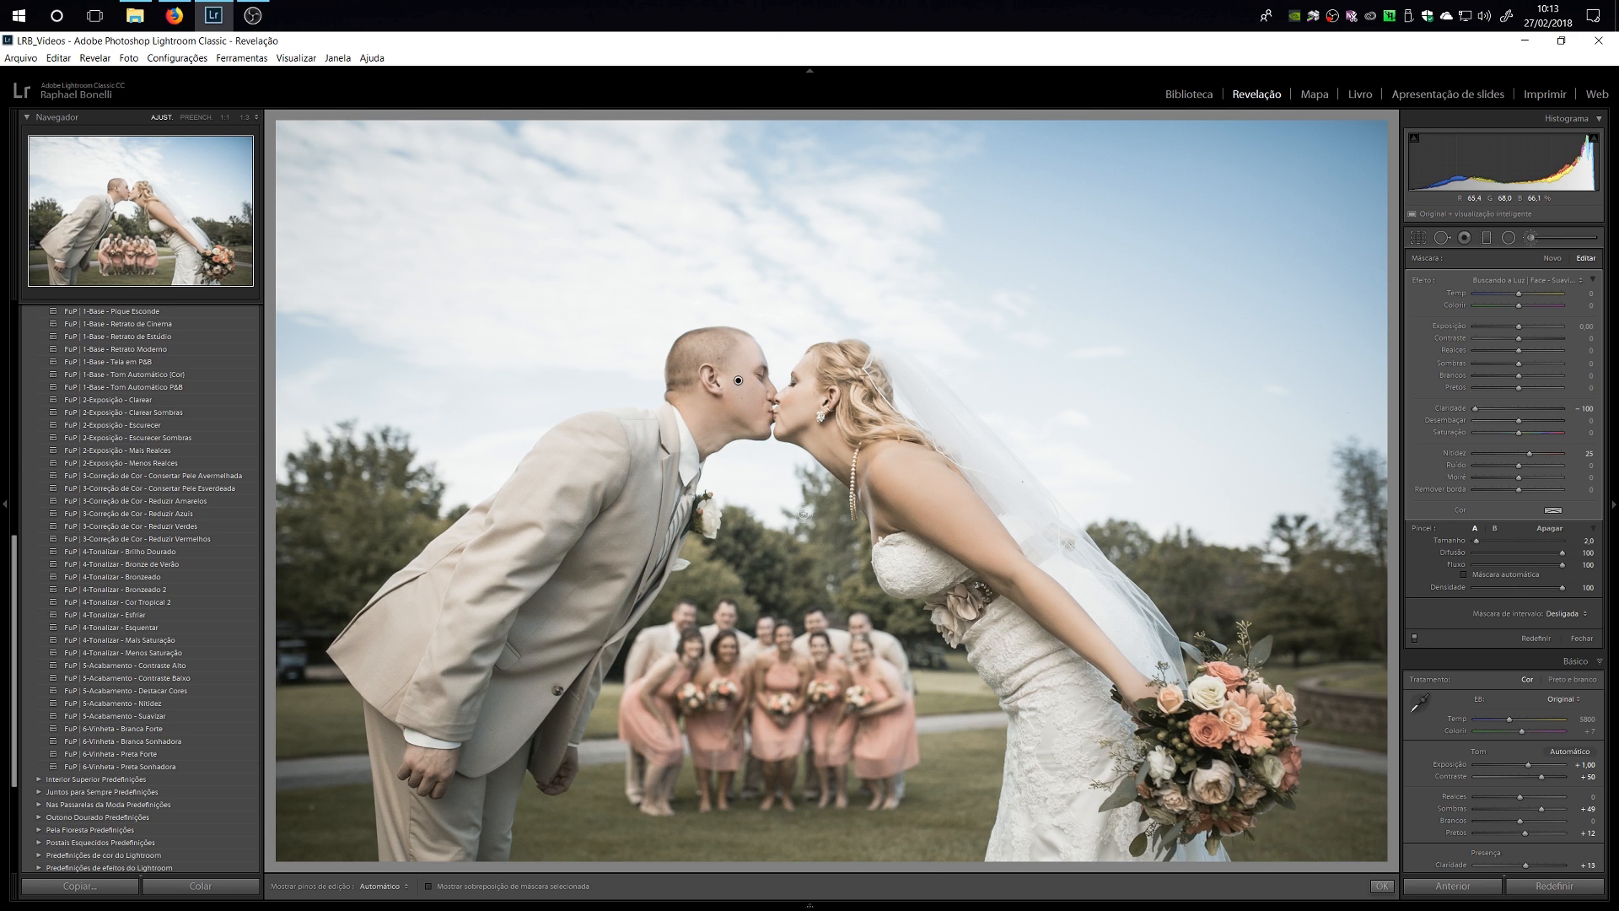
# Step: Collapse the brush effect settings to a single intensity control, adjust the smoothing intensity, and expand the settings again
pyautogui.click(1593, 280)
pyautogui.click(1593, 280)
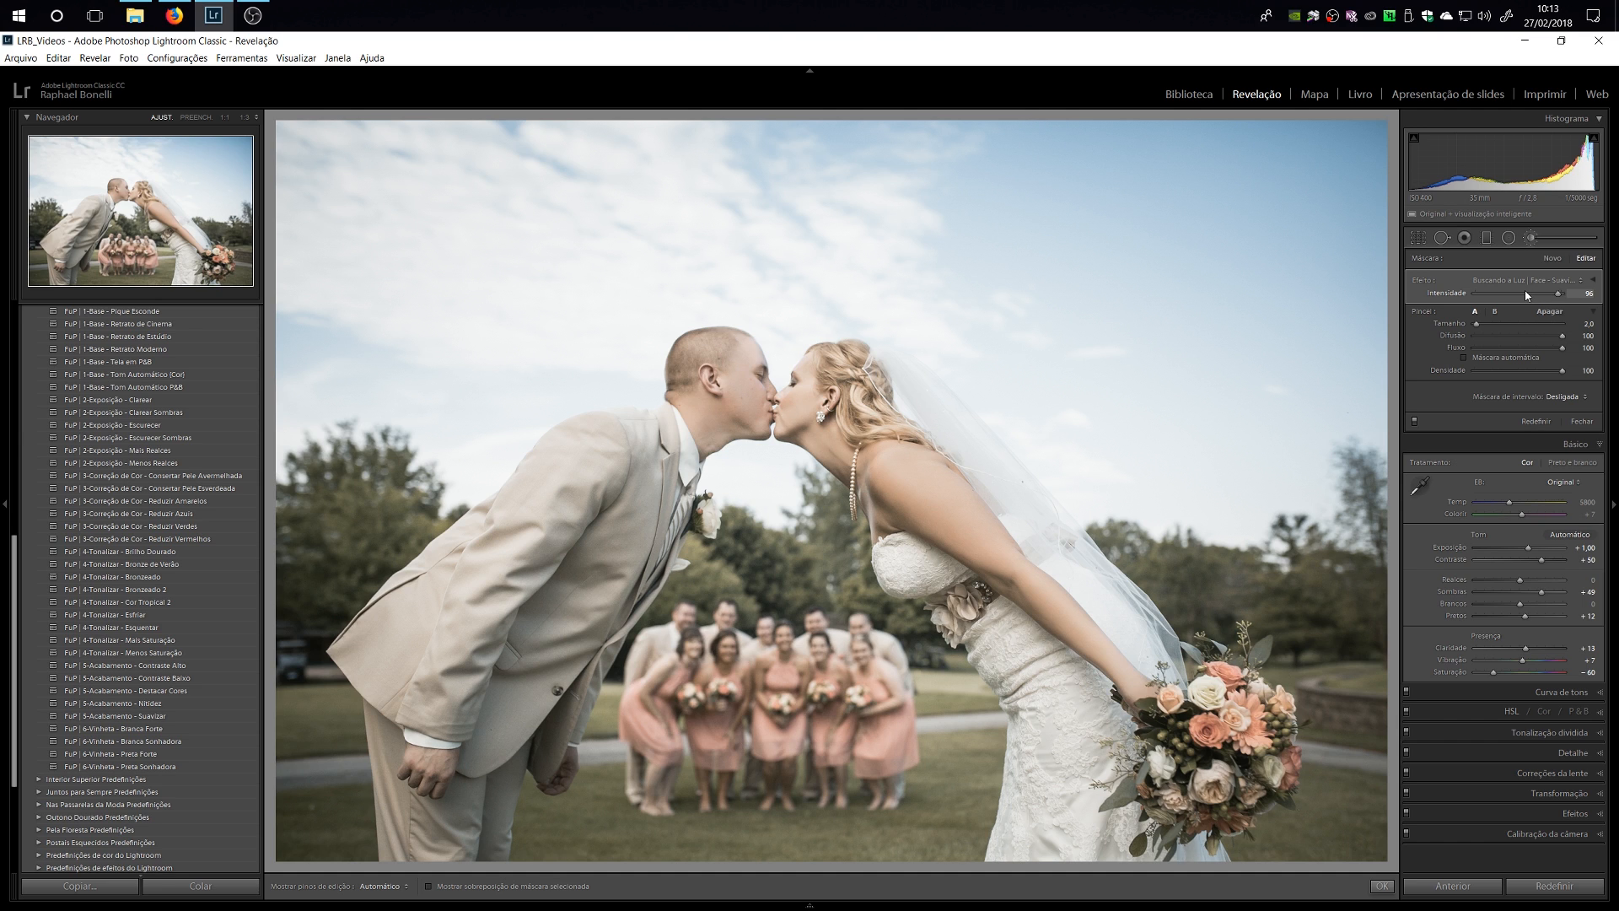
pyautogui.moveTo(1522, 292); pyautogui.dragTo(1529, 293)
pyautogui.click(1593, 281)
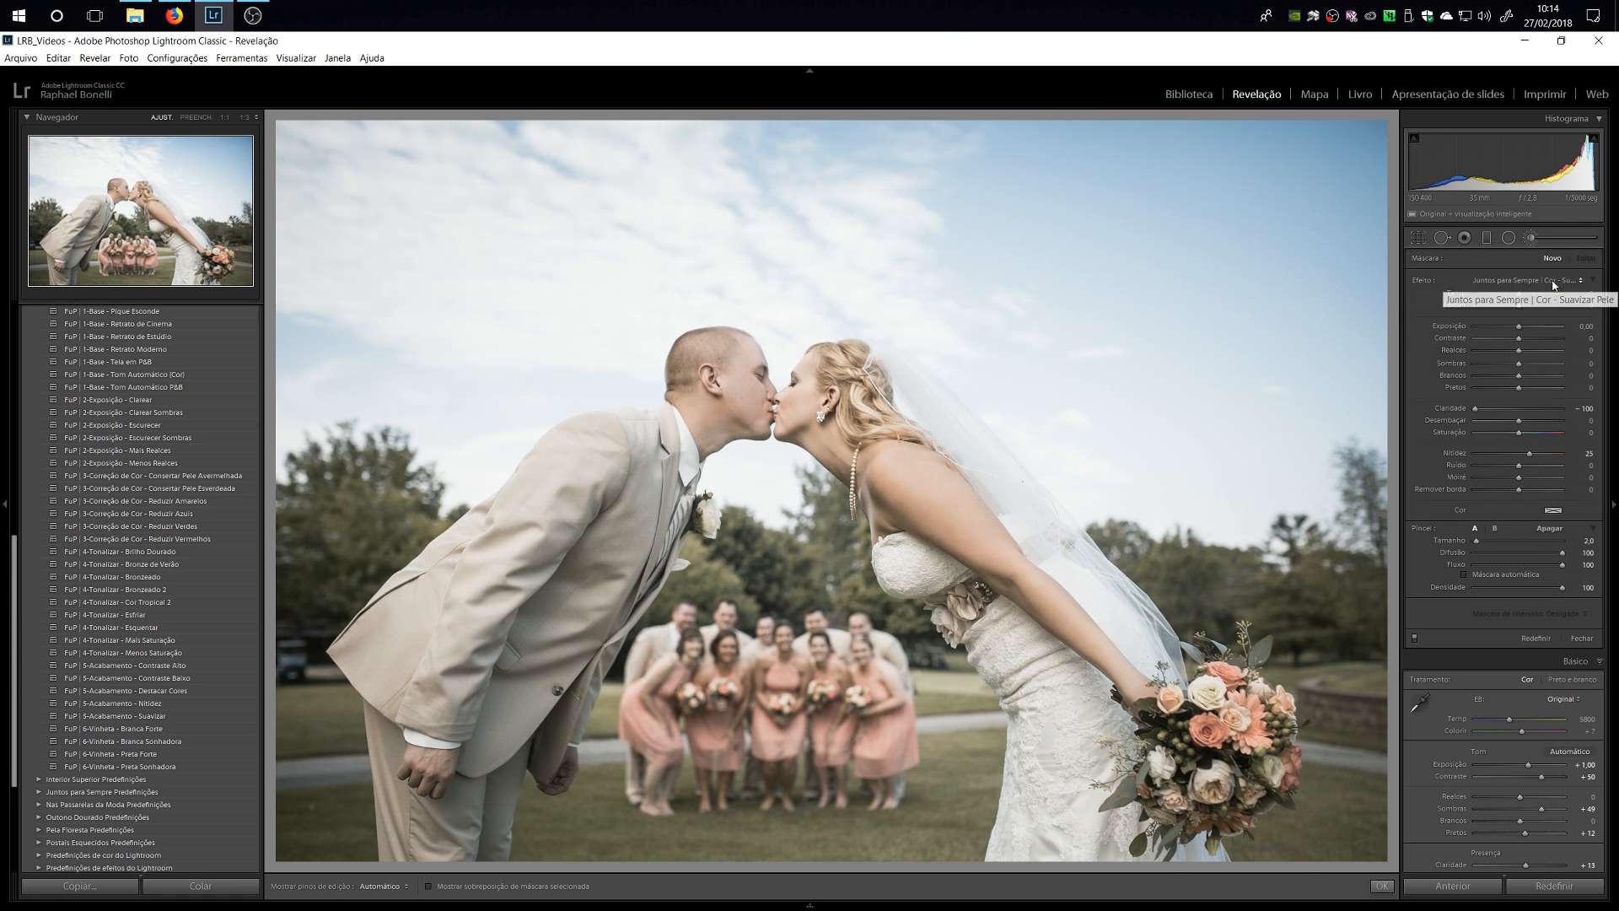
# Step: Choose the brush effect "Com a Cabeça nas Nuvens | Efeitos - Céu Mais Definido"
pyautogui.click(1554, 283)
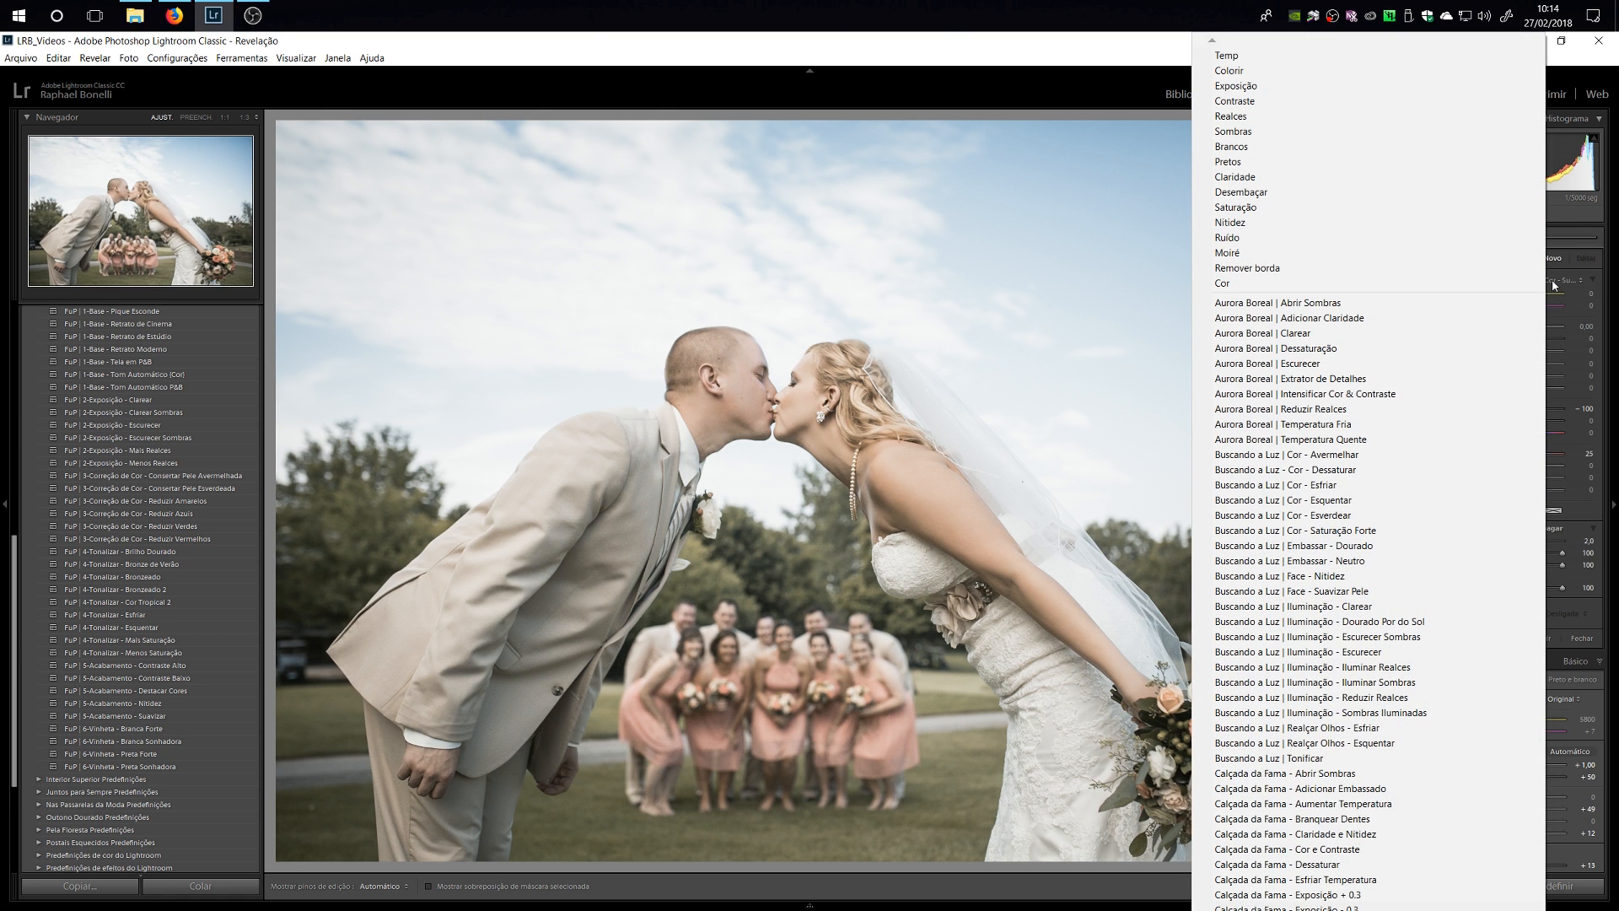
pyautogui.press('Down')
pyautogui.press('Down')
pyautogui.press('Down')
pyautogui.press('Down')
pyautogui.press('Down')
pyautogui.press('Down')
pyautogui.press('Down')
pyautogui.press('Down')
pyautogui.press('Down')
pyautogui.press('Down')
pyautogui.press('Down')
pyautogui.press('Down')
pyautogui.press('Down')
pyautogui.press('Down')
pyautogui.press('Down')
pyautogui.press('Down')
pyautogui.press('Down')
pyautogui.press('Down')
pyautogui.press('Down')
pyautogui.press('Down')
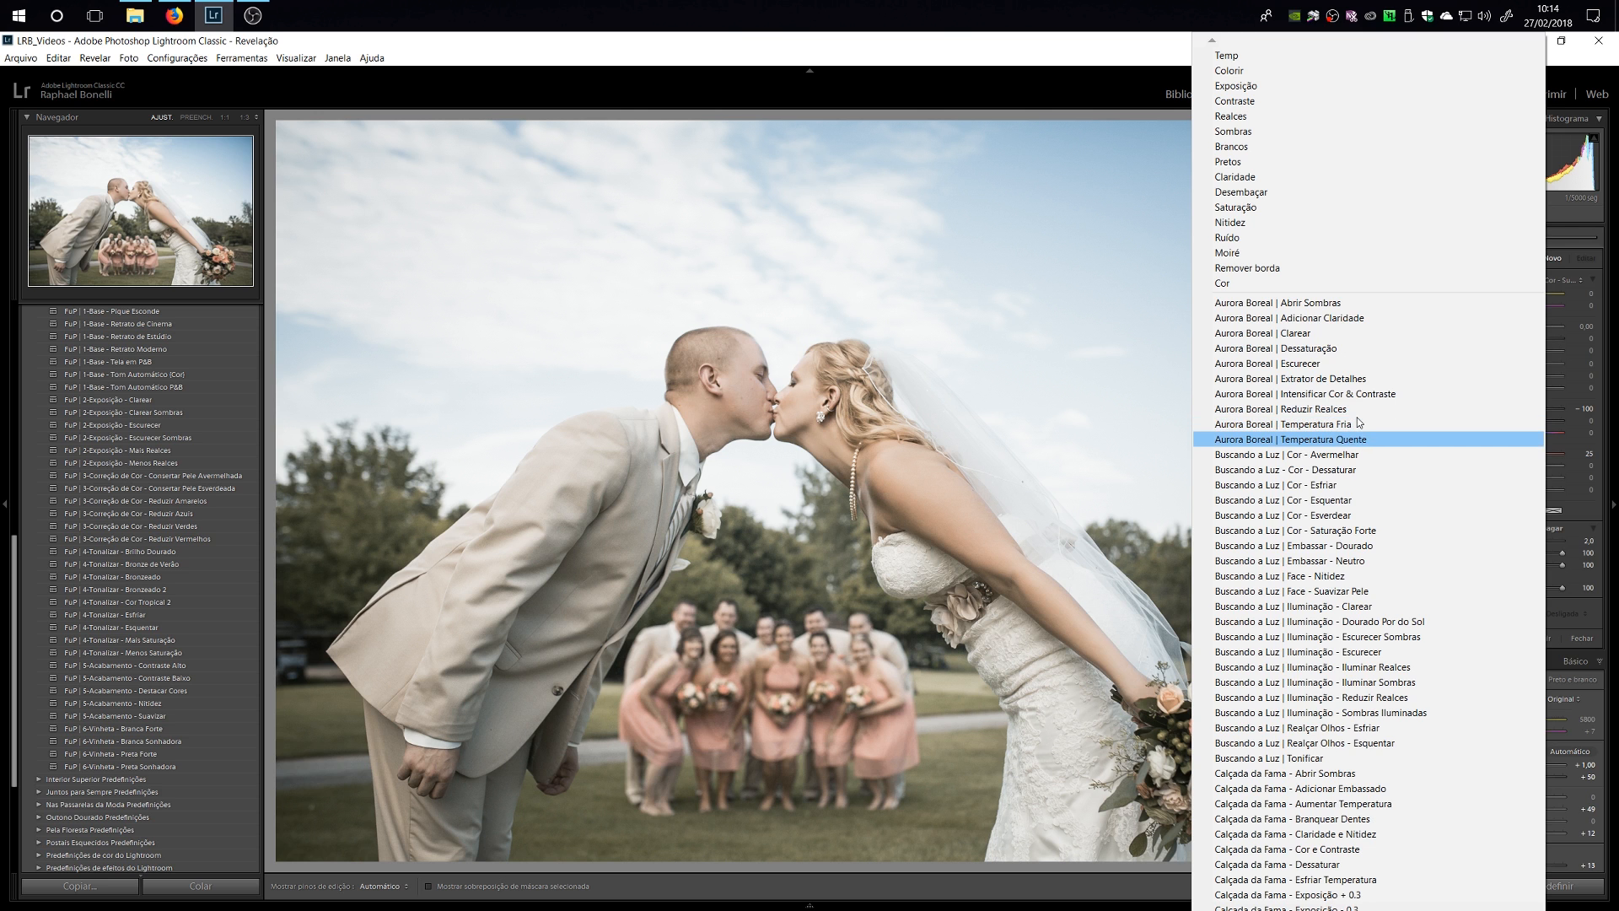
pyautogui.press('Down')
pyautogui.press('Down')
pyautogui.press('Down')
pyautogui.press('Down')
pyautogui.press('Down')
pyautogui.press('Down')
pyautogui.press('Down')
pyautogui.press('Down')
pyautogui.press('Down')
pyautogui.press('Down')
pyautogui.press('Down')
pyautogui.press('Down')
pyautogui.press('Down')
pyautogui.press('Down')
pyautogui.press('Down')
pyautogui.press('Down')
pyautogui.press('Down')
pyautogui.press('Down')
pyautogui.press('Down')
pyautogui.press('Down')
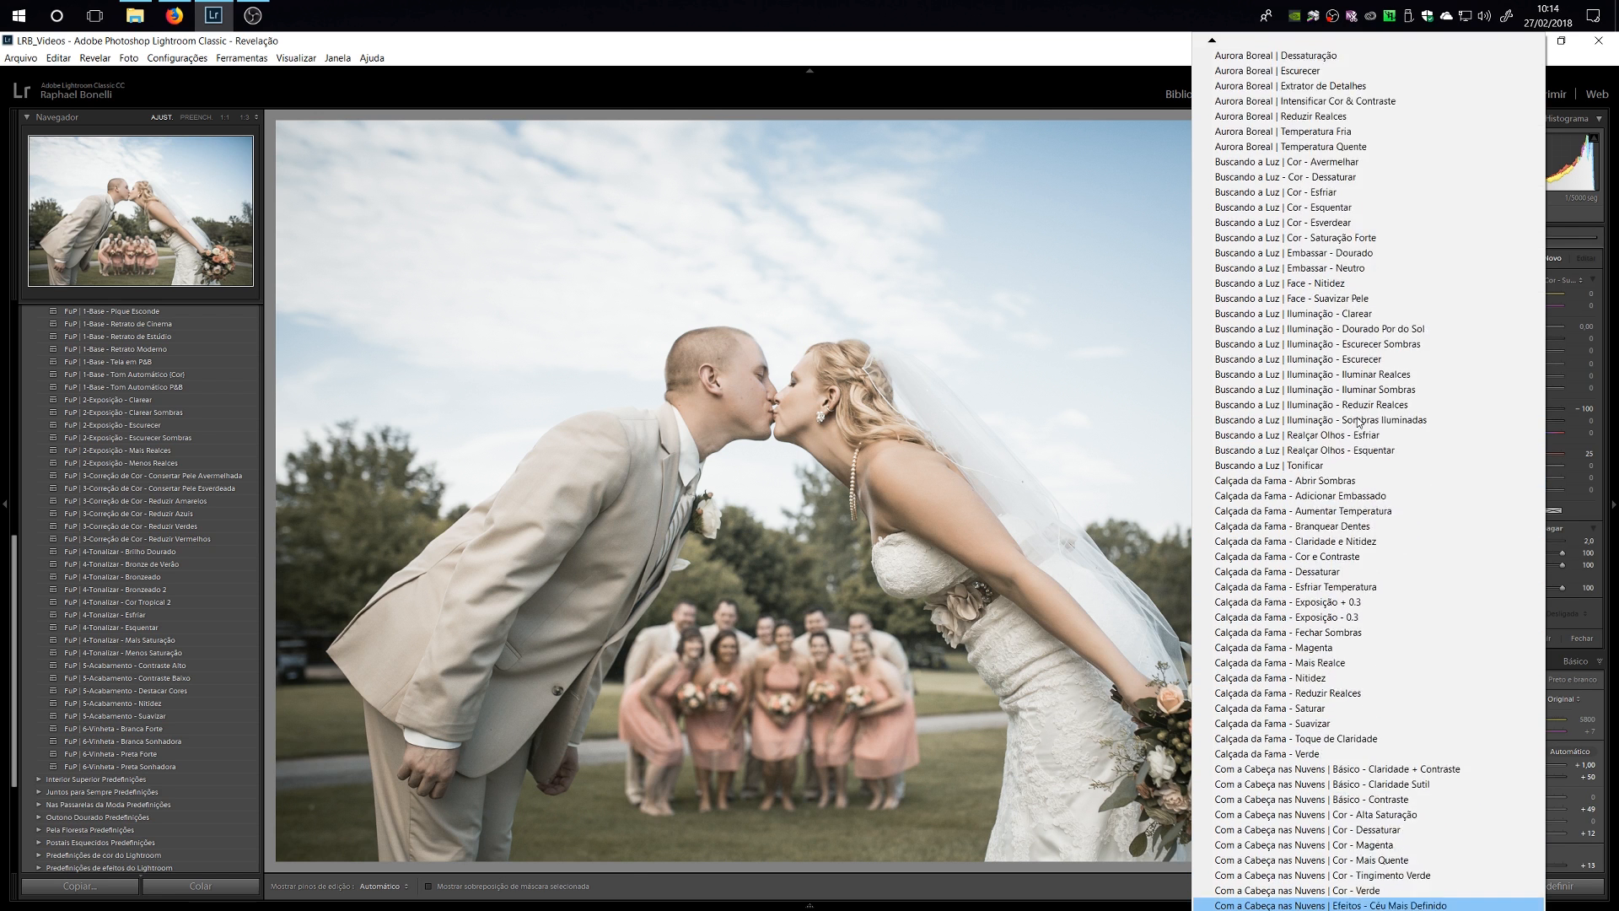
pyautogui.press('Down')
pyautogui.press('Down')
pyautogui.press('Down')
pyautogui.press('Down')
pyautogui.press('Down')
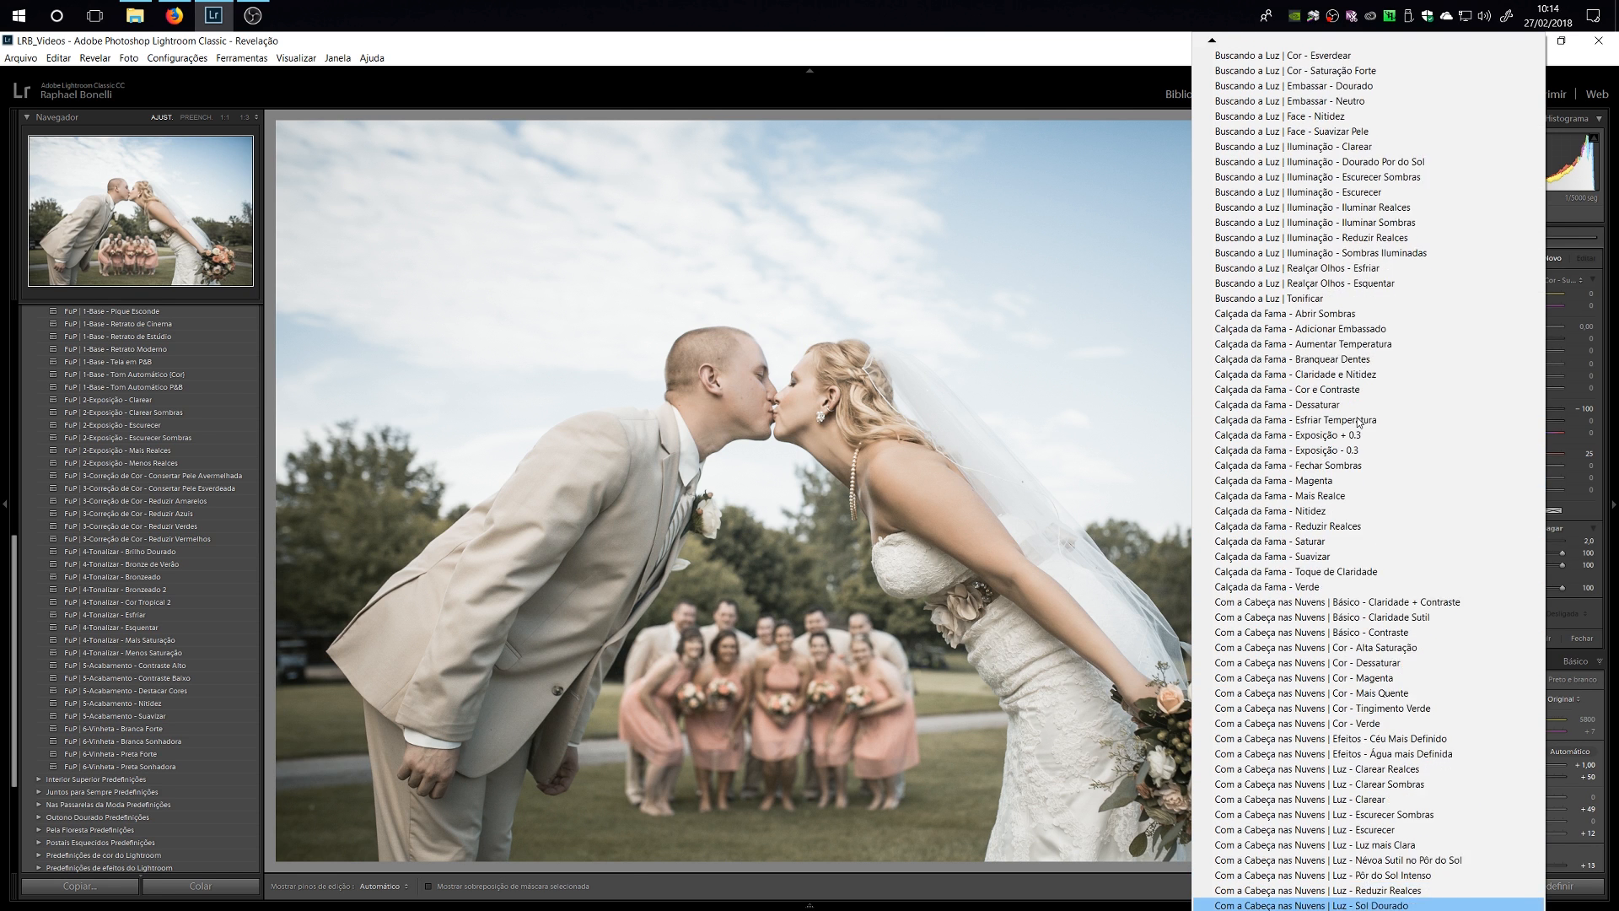
pyautogui.press('Up')
pyautogui.press('Up')
pyautogui.press('Up')
pyautogui.press('Up')
pyautogui.press('Up')
pyautogui.press('Up')
pyautogui.press('Up')
pyautogui.press('Up')
pyautogui.press('Up')
pyautogui.press('Up')
pyautogui.press('Up')
pyautogui.press('Up')
pyautogui.press('Up')
pyautogui.press('Up')
pyautogui.press('Up')
pyautogui.press('Up')
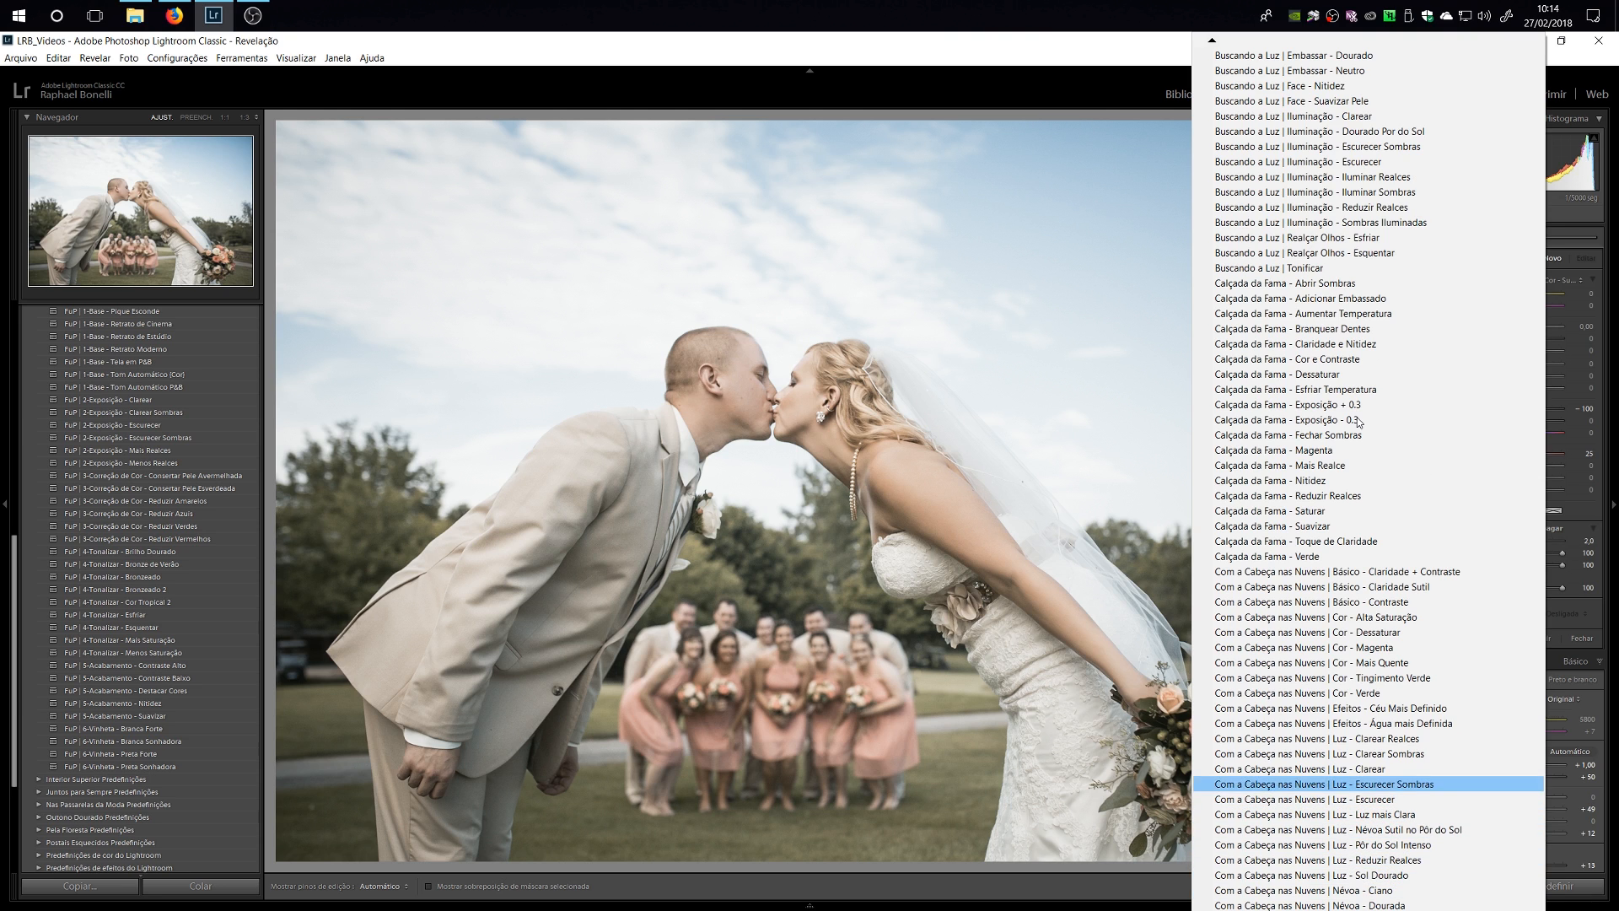
pyautogui.press('Down')
pyautogui.press('Down')
pyautogui.press('Down')
pyautogui.press('Down')
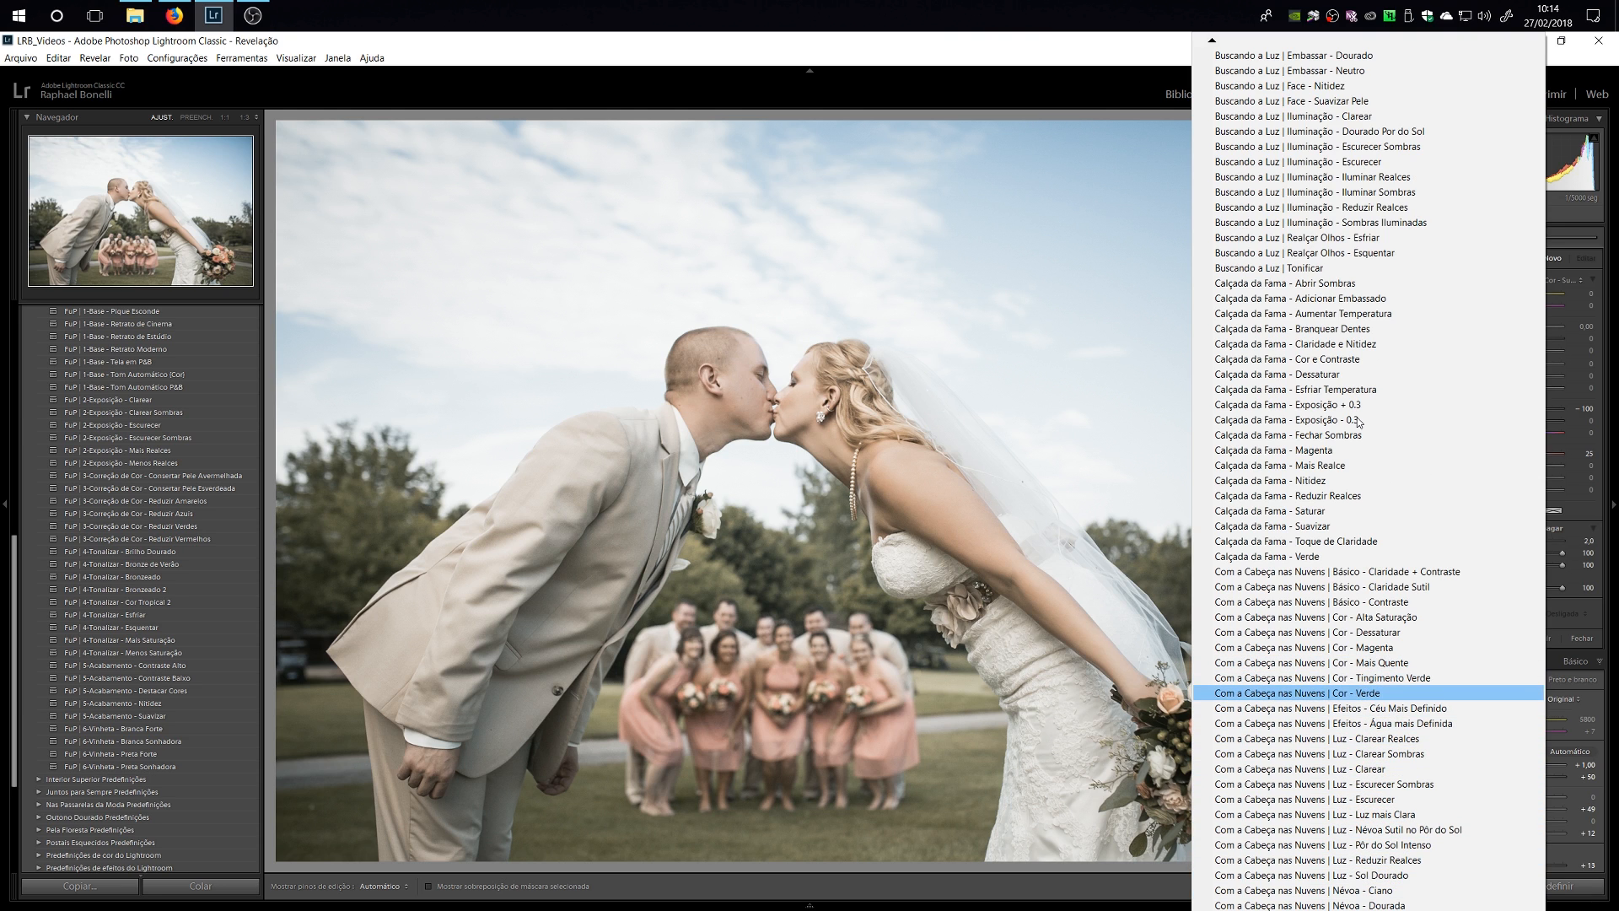
pyautogui.press('Up')
pyautogui.press('Up')
pyautogui.press('Up')
pyautogui.press('Up')
pyautogui.press('Up')
pyautogui.press('Up')
pyautogui.press('Up')
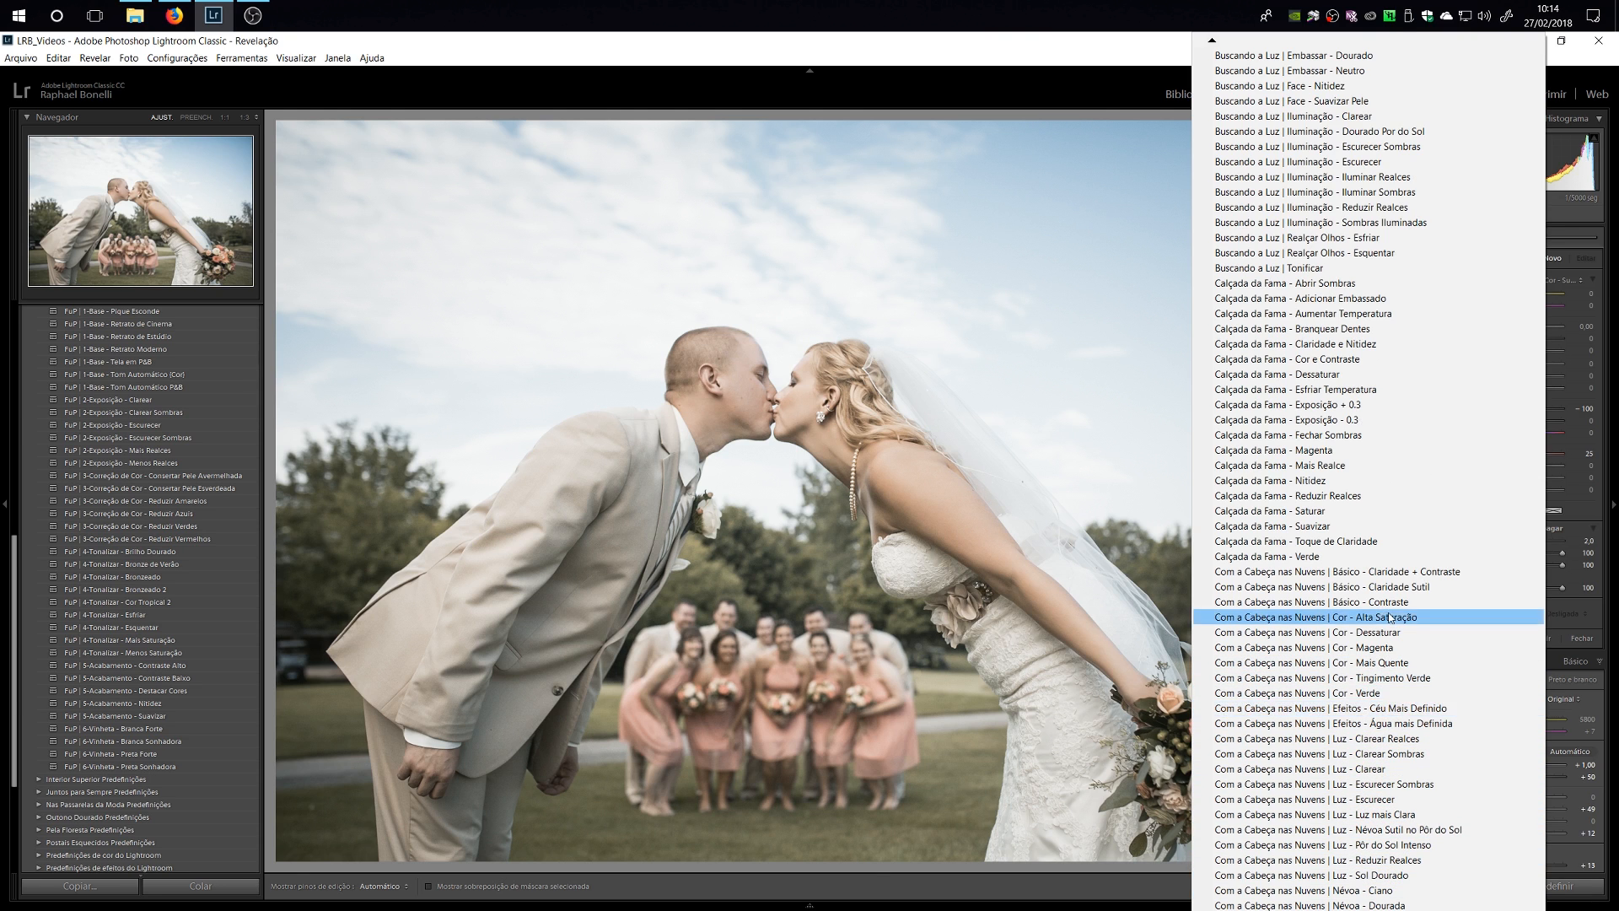
pyautogui.press('Down')
pyautogui.press('Down')
pyautogui.press('Down')
pyautogui.press('Down')
pyautogui.press('Down')
pyautogui.press('Down')
pyautogui.press('Return')
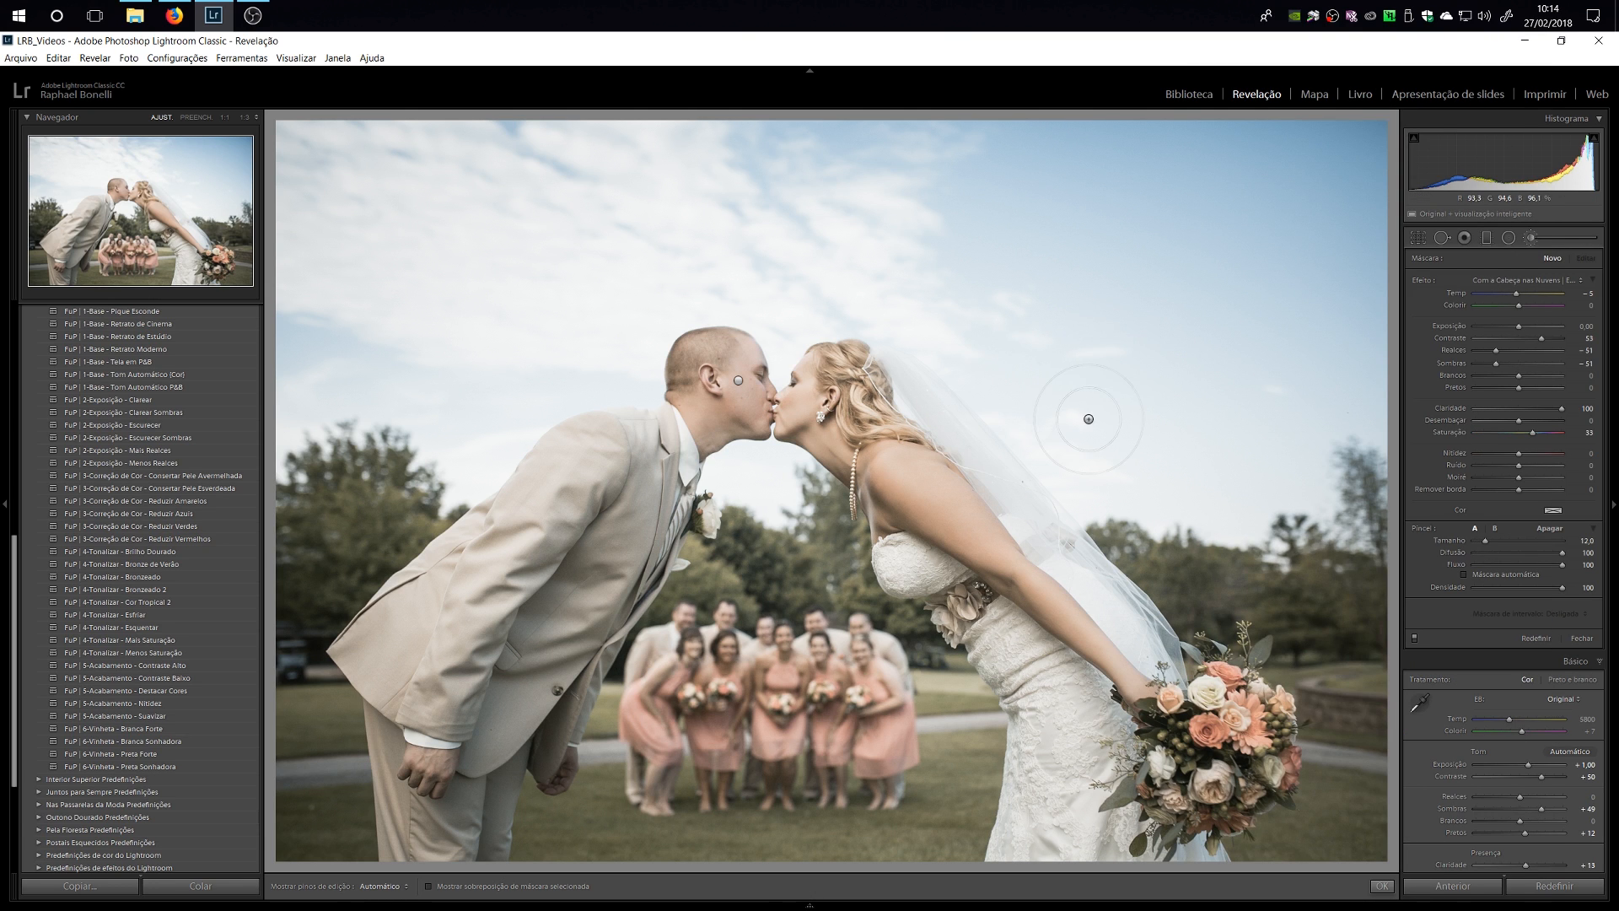
# Step: Paint the sky-definition effect over the sky above and behind the bride with a 12.0 brush
pyautogui.press('h')
pyautogui.moveTo(1181, 242)
pyautogui.mouseDown()
pyautogui.moveTo(1200, 162)
pyautogui.moveTo(1241, 135)
pyautogui.moveTo(1298, 279)
pyautogui.moveTo(1357, 127)
pyautogui.moveTo(1348, 169)
pyautogui.mouseUp()
pyautogui.moveTo(1359, 413)
pyautogui.mouseDown()
pyautogui.moveTo(1330, 460)
pyautogui.moveTo(1329, 376)
pyautogui.moveTo(1290, 330)
pyautogui.moveTo(1332, 520)
pyautogui.moveTo(1296, 424)
pyautogui.moveTo(1275, 485)
pyautogui.moveTo(1203, 397)
pyautogui.moveTo(1181, 411)
pyautogui.moveTo(1104, 139)
pyautogui.moveTo(1044, 141)
pyautogui.moveTo(1015, 119)
pyautogui.moveTo(991, 196)
pyautogui.mouseUp()
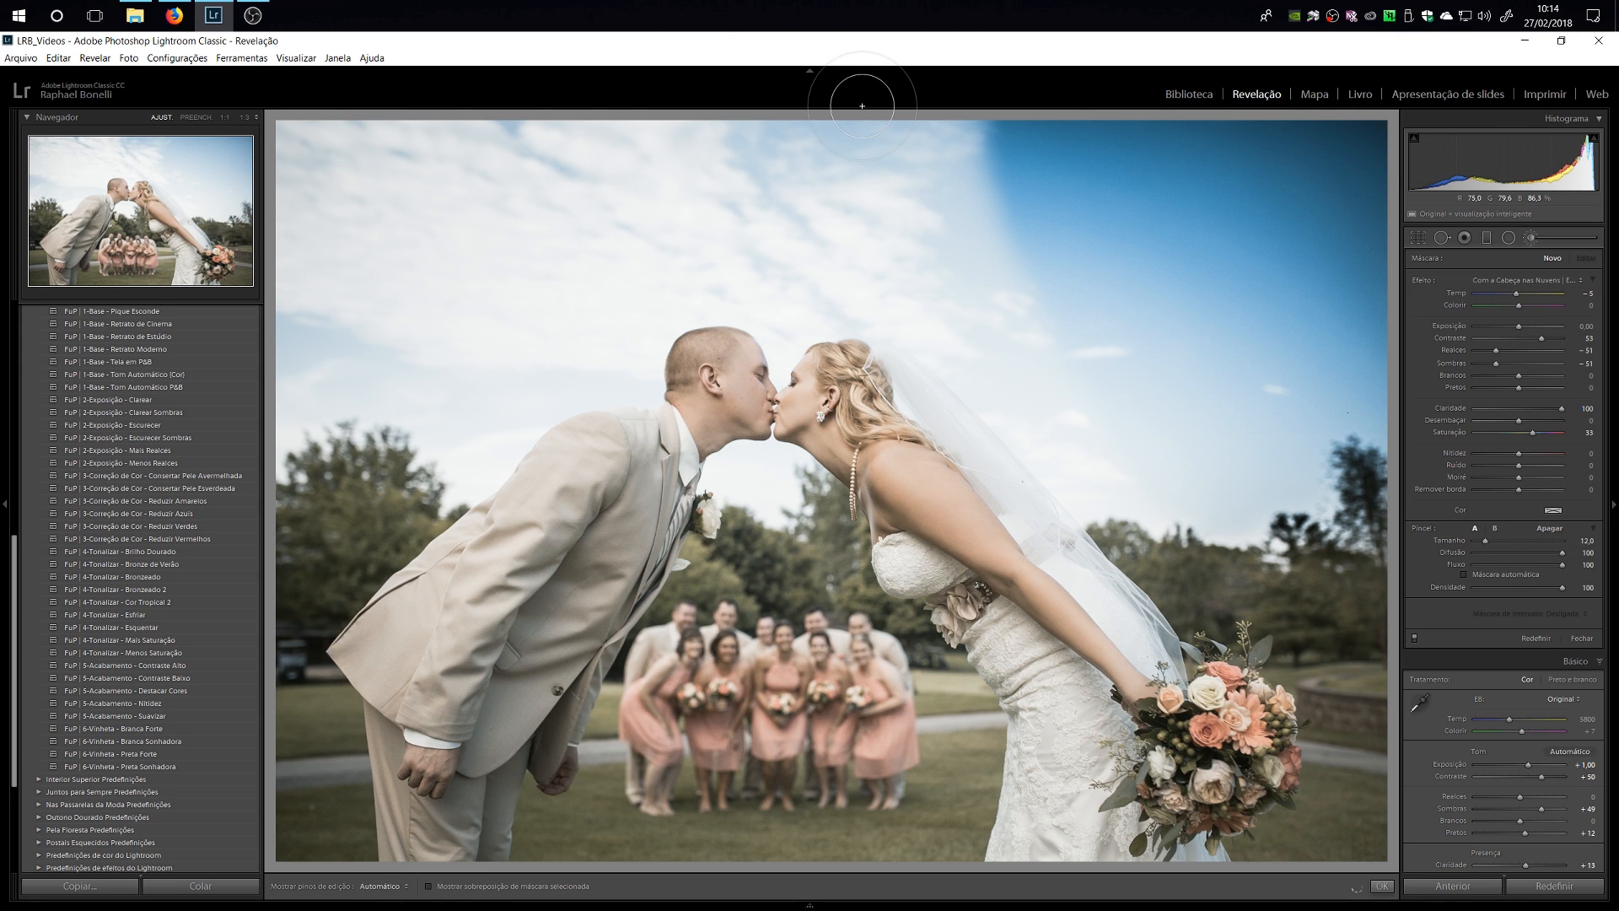
# Step: Reduce the brush size and extend the sky-definition effect over the clouds above the couple
pyautogui.scroll(2, 955, 287)
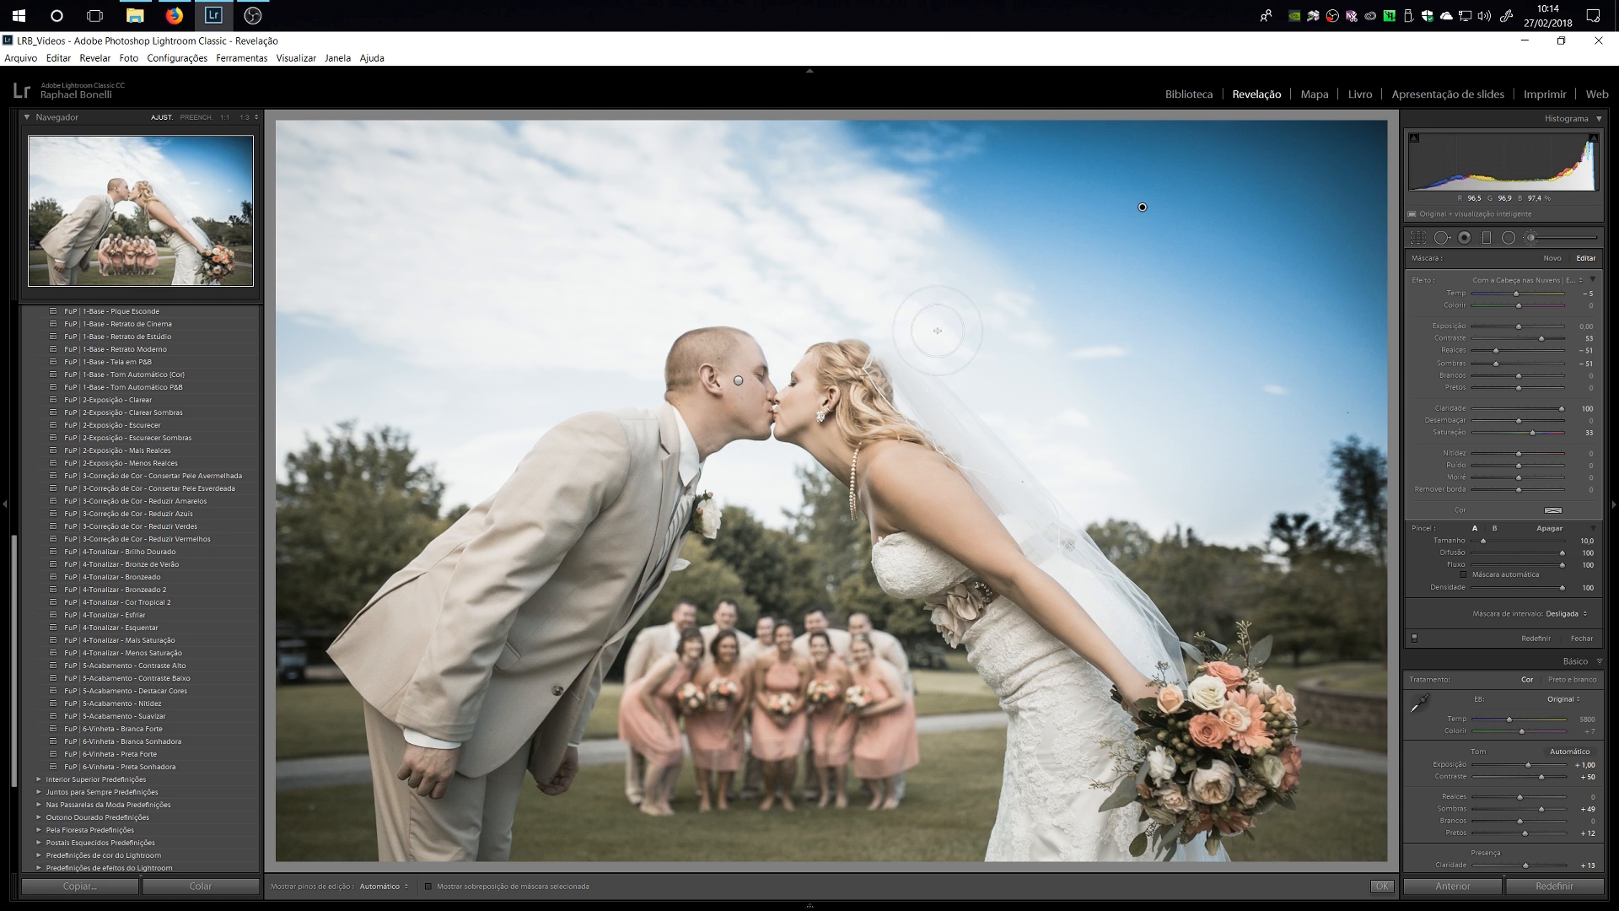
pyautogui.press('h')
pyautogui.moveTo(789, 216)
pyautogui.mouseDown()
pyautogui.moveTo(814, 282)
pyautogui.moveTo(945, 236)
pyautogui.moveTo(582, 164)
pyautogui.mouseUp()
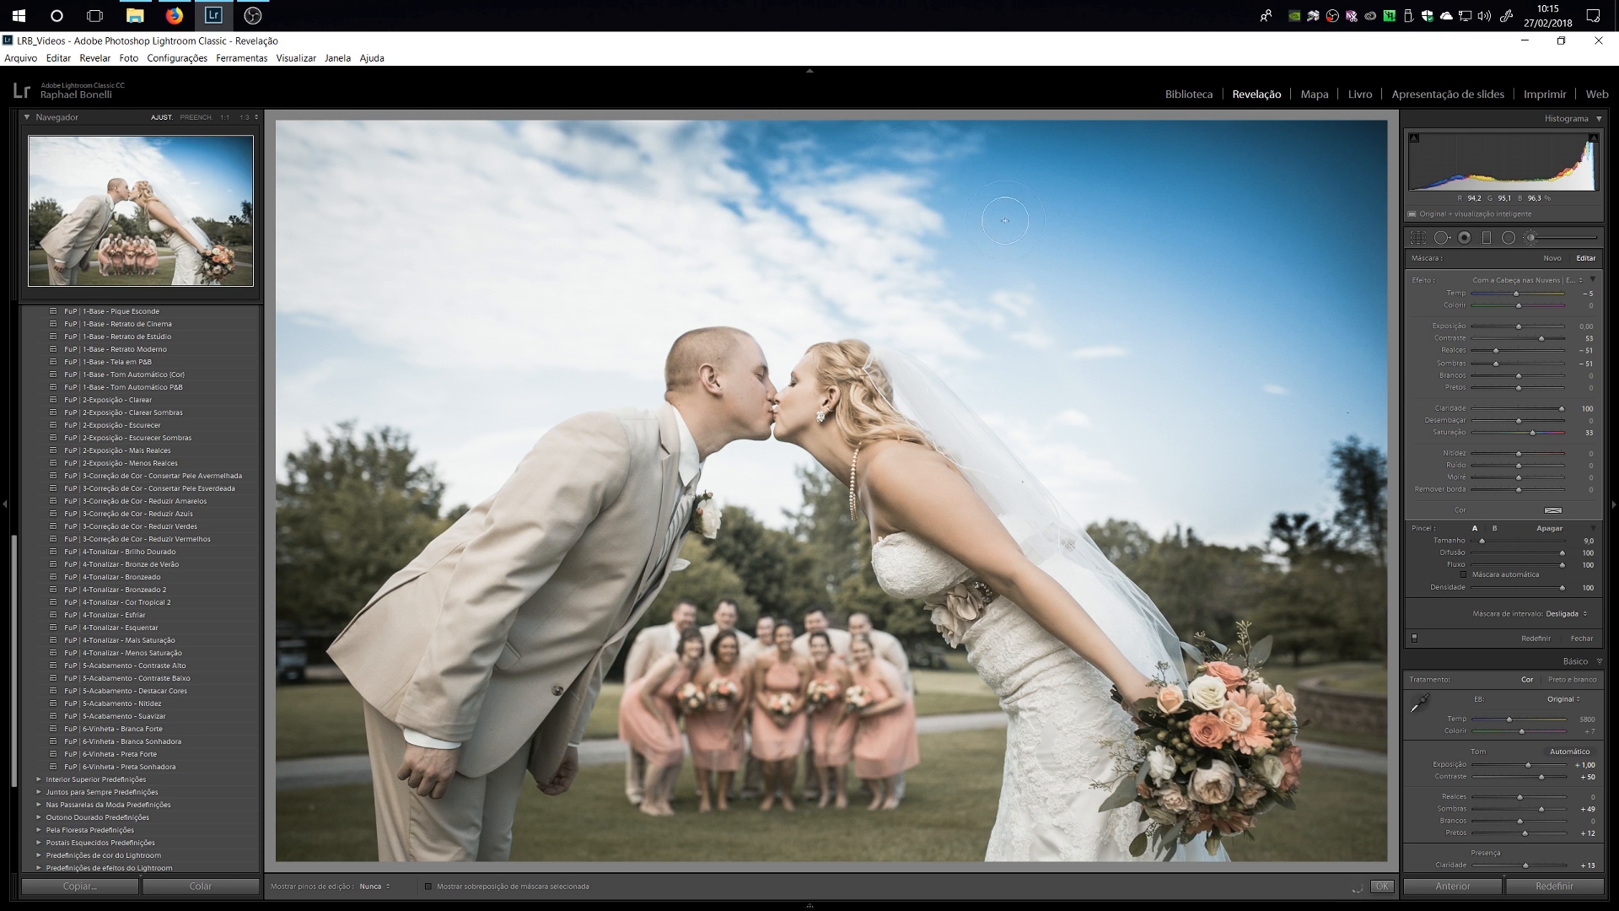
pyautogui.press('h')
# Step: Paint the remaining sky, mainly behind the groom, with a 14.0 brush and the gap beneath the couple's faces with a 6.0 brush
pyautogui.scroll(5, 498, 329)
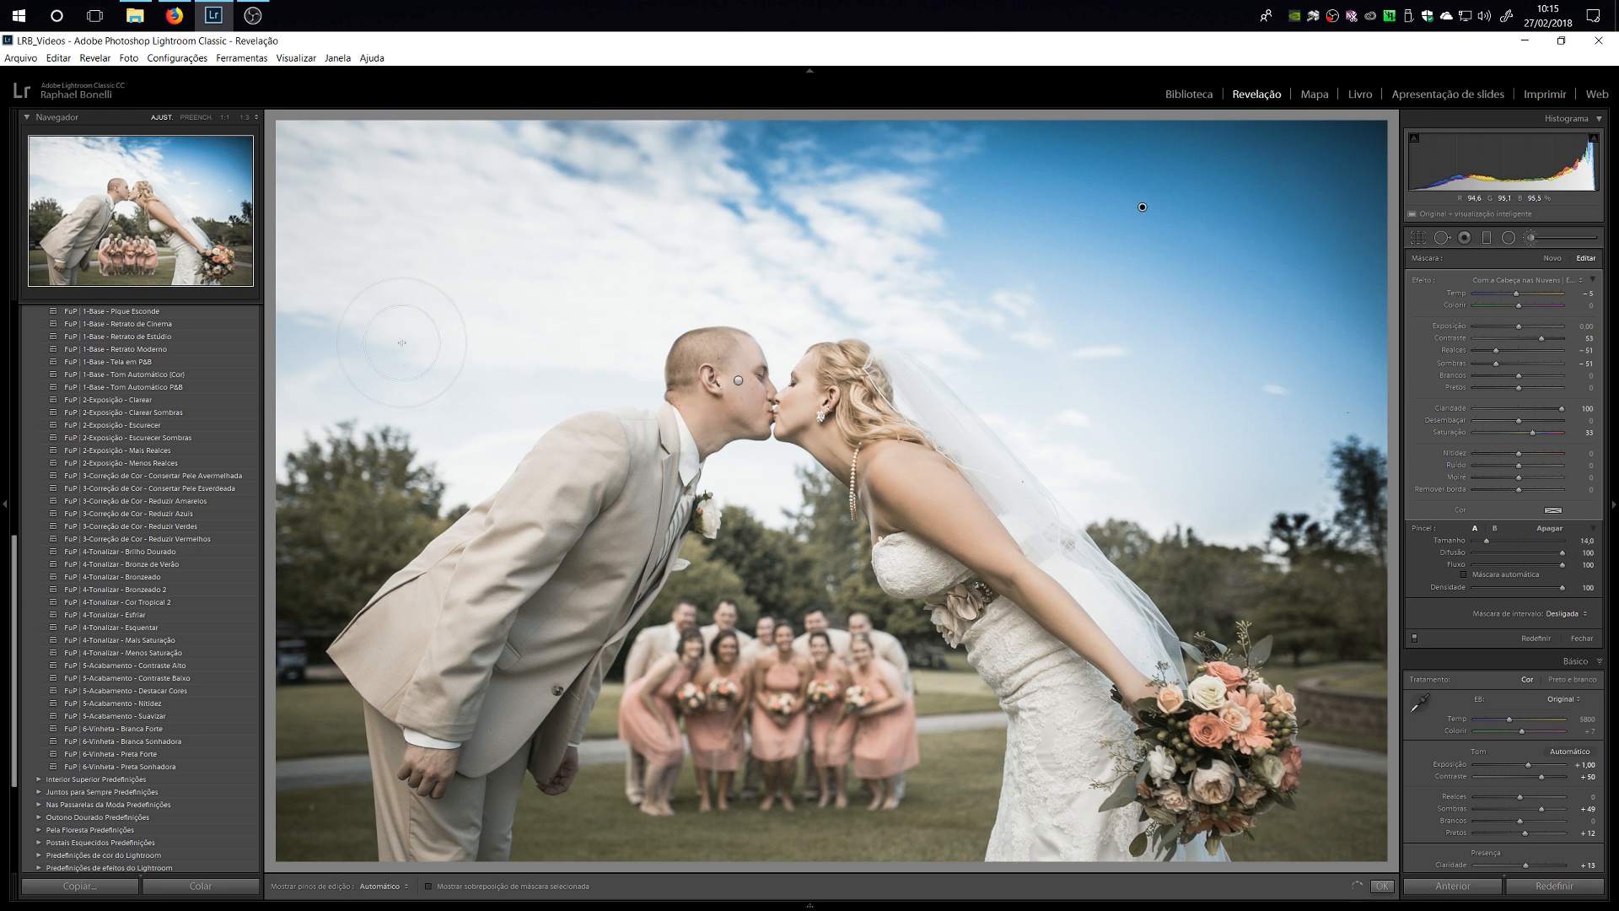
pyautogui.press('h')
pyautogui.moveTo(287, 388)
pyautogui.mouseDown()
pyautogui.moveTo(380, 396)
pyautogui.moveTo(462, 442)
pyautogui.moveTo(511, 383)
pyautogui.mouseUp()
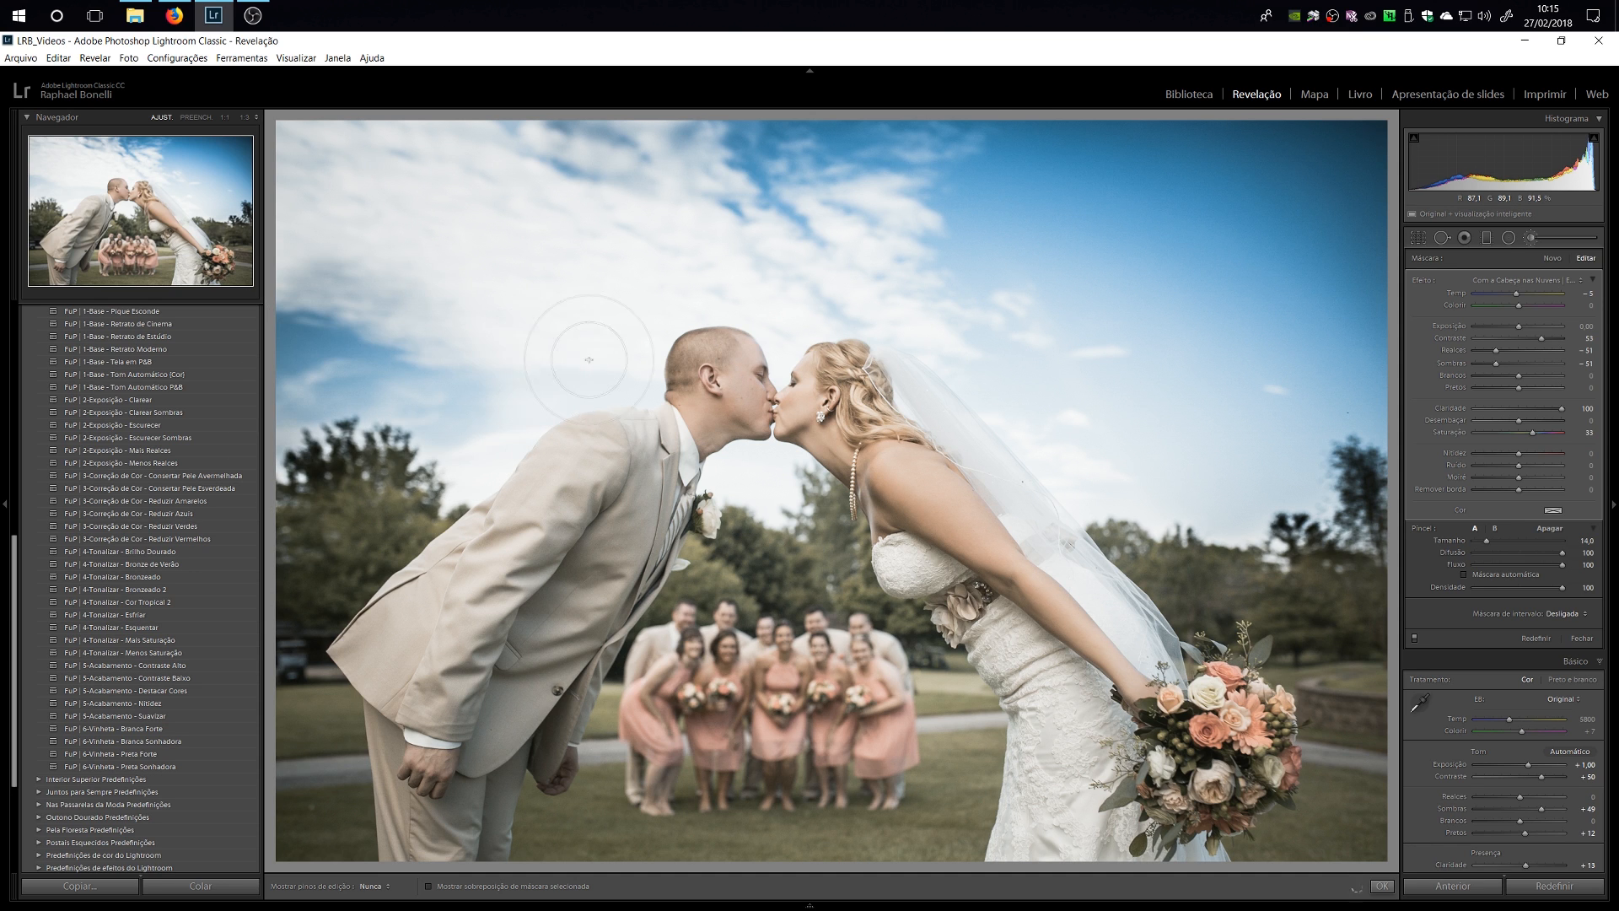
pyautogui.moveTo(619, 369)
pyautogui.mouseDown()
pyautogui.moveTo(617, 329)
pyautogui.moveTo(645, 289)
pyautogui.moveTo(727, 270)
pyautogui.moveTo(807, 302)
pyautogui.moveTo(848, 247)
pyautogui.moveTo(698, 240)
pyautogui.moveTo(673, 188)
pyautogui.moveTo(406, 152)
pyautogui.moveTo(388, 231)
pyautogui.moveTo(355, 232)
pyautogui.moveTo(341, 173)
pyautogui.moveTo(319, 310)
pyautogui.moveTo(315, 141)
pyautogui.moveTo(305, 244)
pyautogui.moveTo(398, 359)
pyautogui.mouseUp()
pyautogui.moveTo(539, 230)
pyautogui.mouseDown()
pyautogui.moveTo(741, 127)
pyautogui.moveTo(564, 101)
pyautogui.moveTo(340, 112)
pyautogui.moveTo(290, 224)
pyautogui.mouseUp()
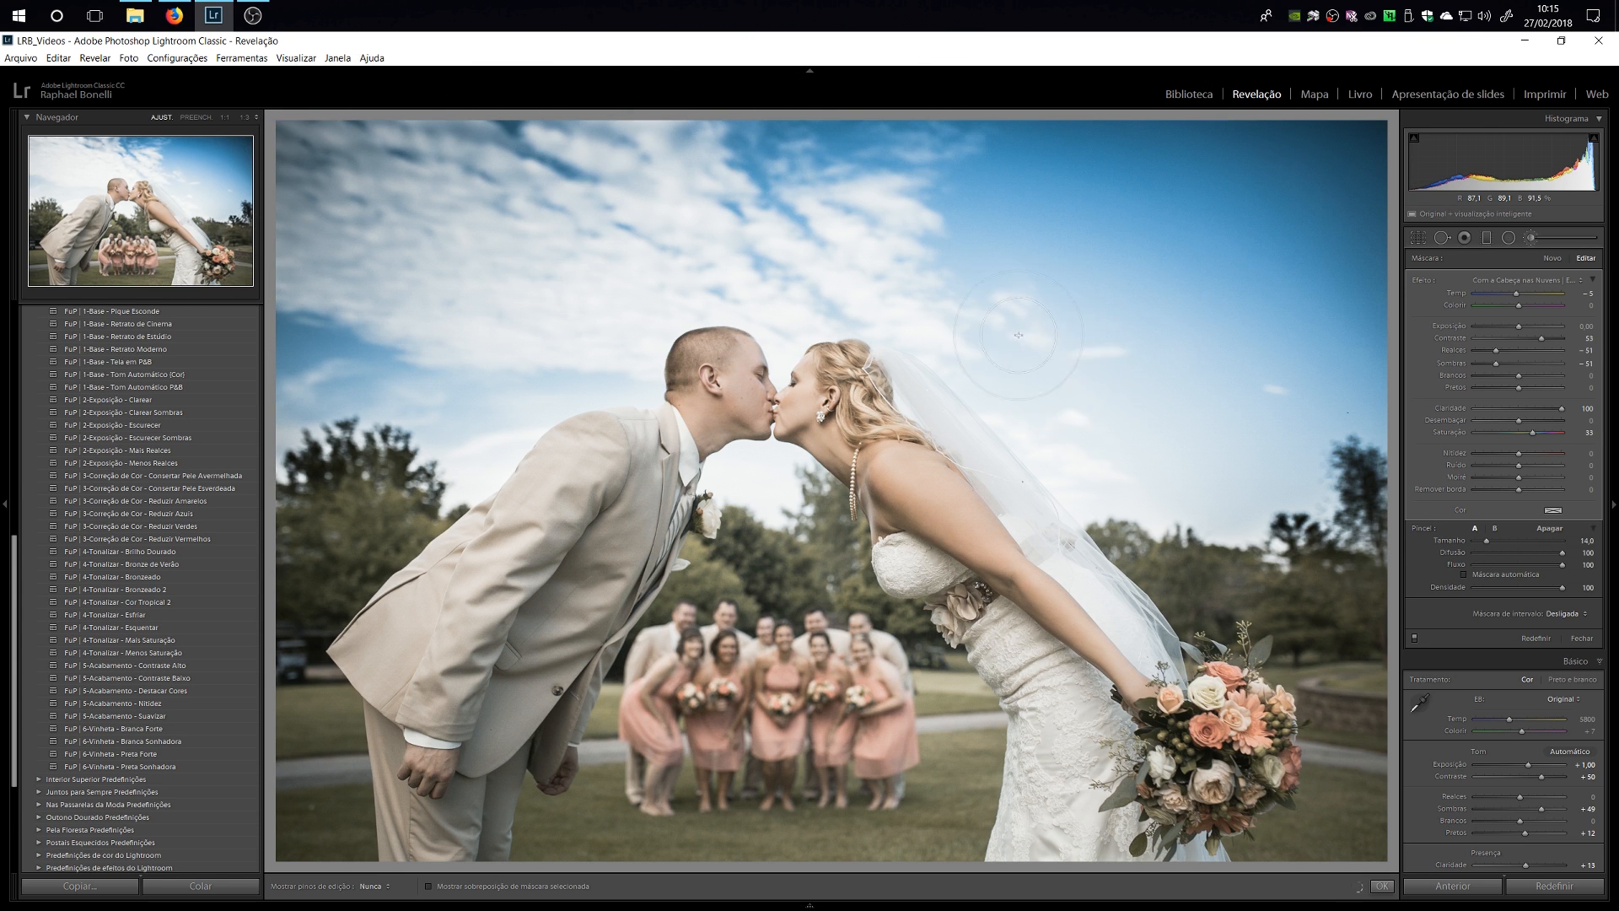
pyautogui.moveTo(948, 282)
pyautogui.mouseDown()
pyautogui.moveTo(892, 227)
pyautogui.moveTo(767, 176)
pyautogui.mouseUp()
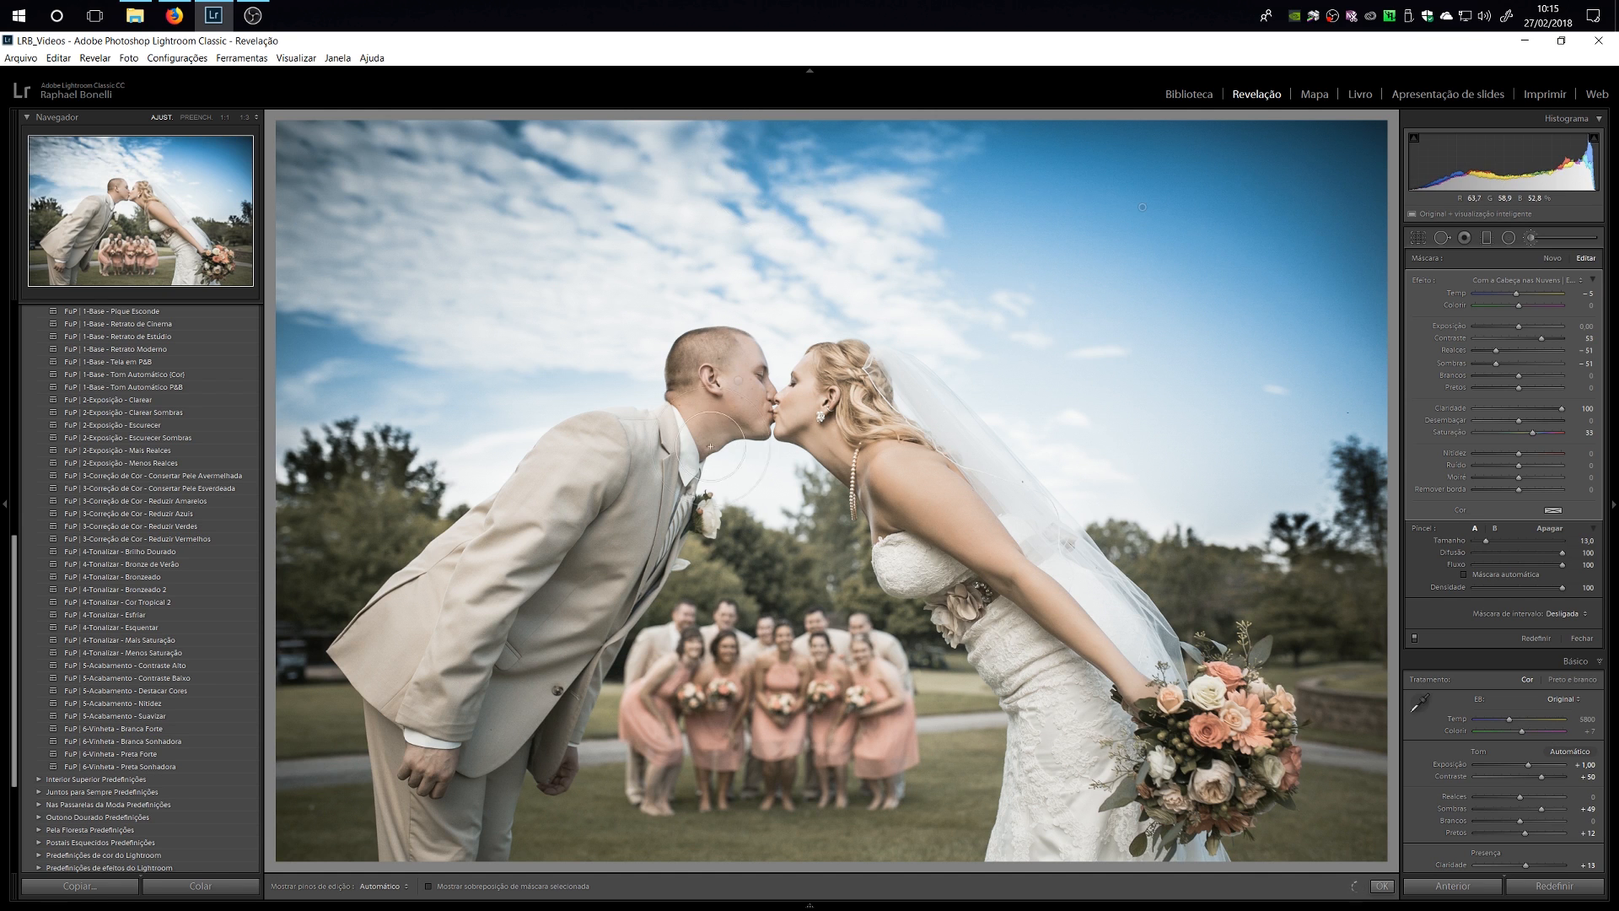
pyautogui.scroll(-3, 748, 470)
pyautogui.moveTo(762, 466)
pyautogui.mouseDown()
pyautogui.moveTo(726, 479)
pyautogui.moveTo(765, 475)
pyautogui.mouseUp()
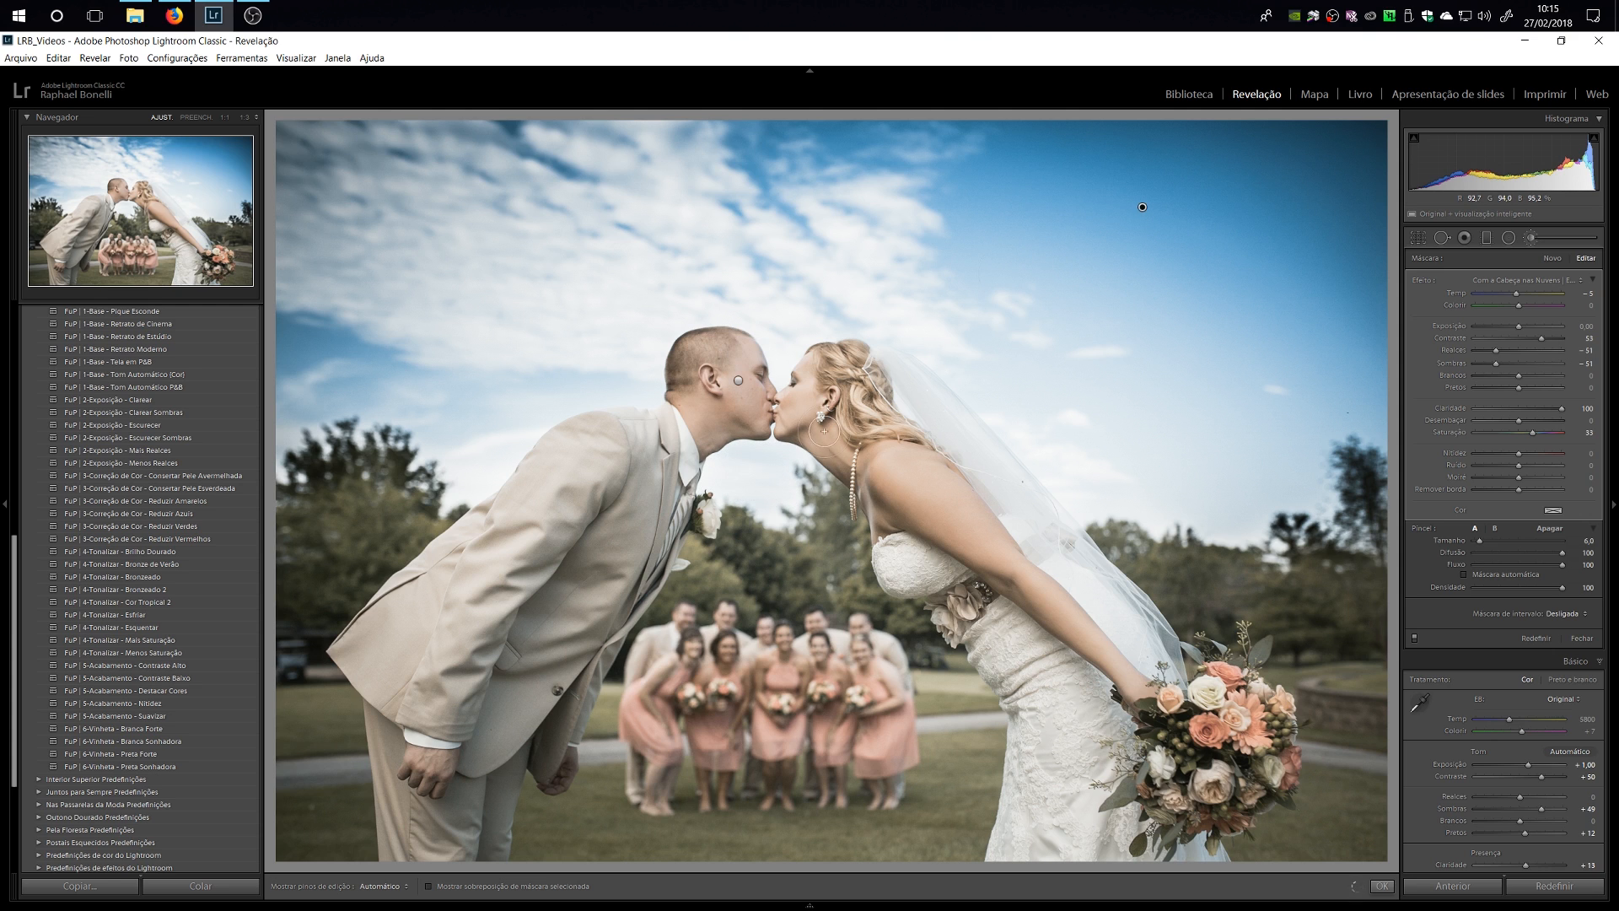
# Step: Collapse the brush effect to its intensity control, lower the sky effect's intensity until Claridade is 78, and expand the settings again
pyautogui.click(1592, 281)
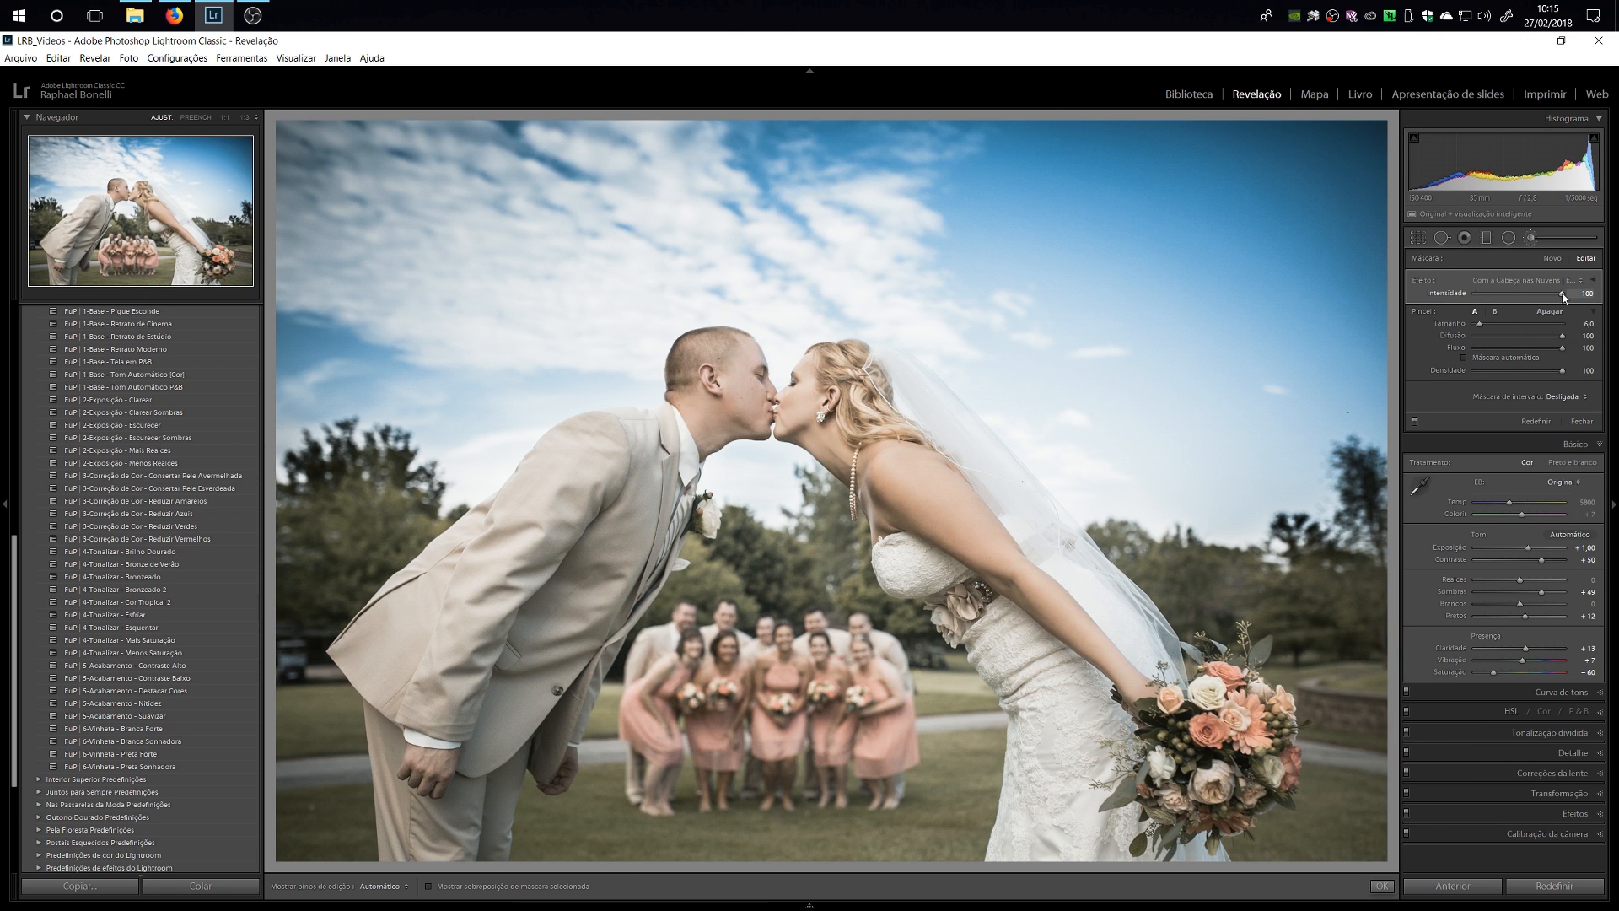
pyautogui.moveTo(1559, 294); pyautogui.dragTo(1549, 297)
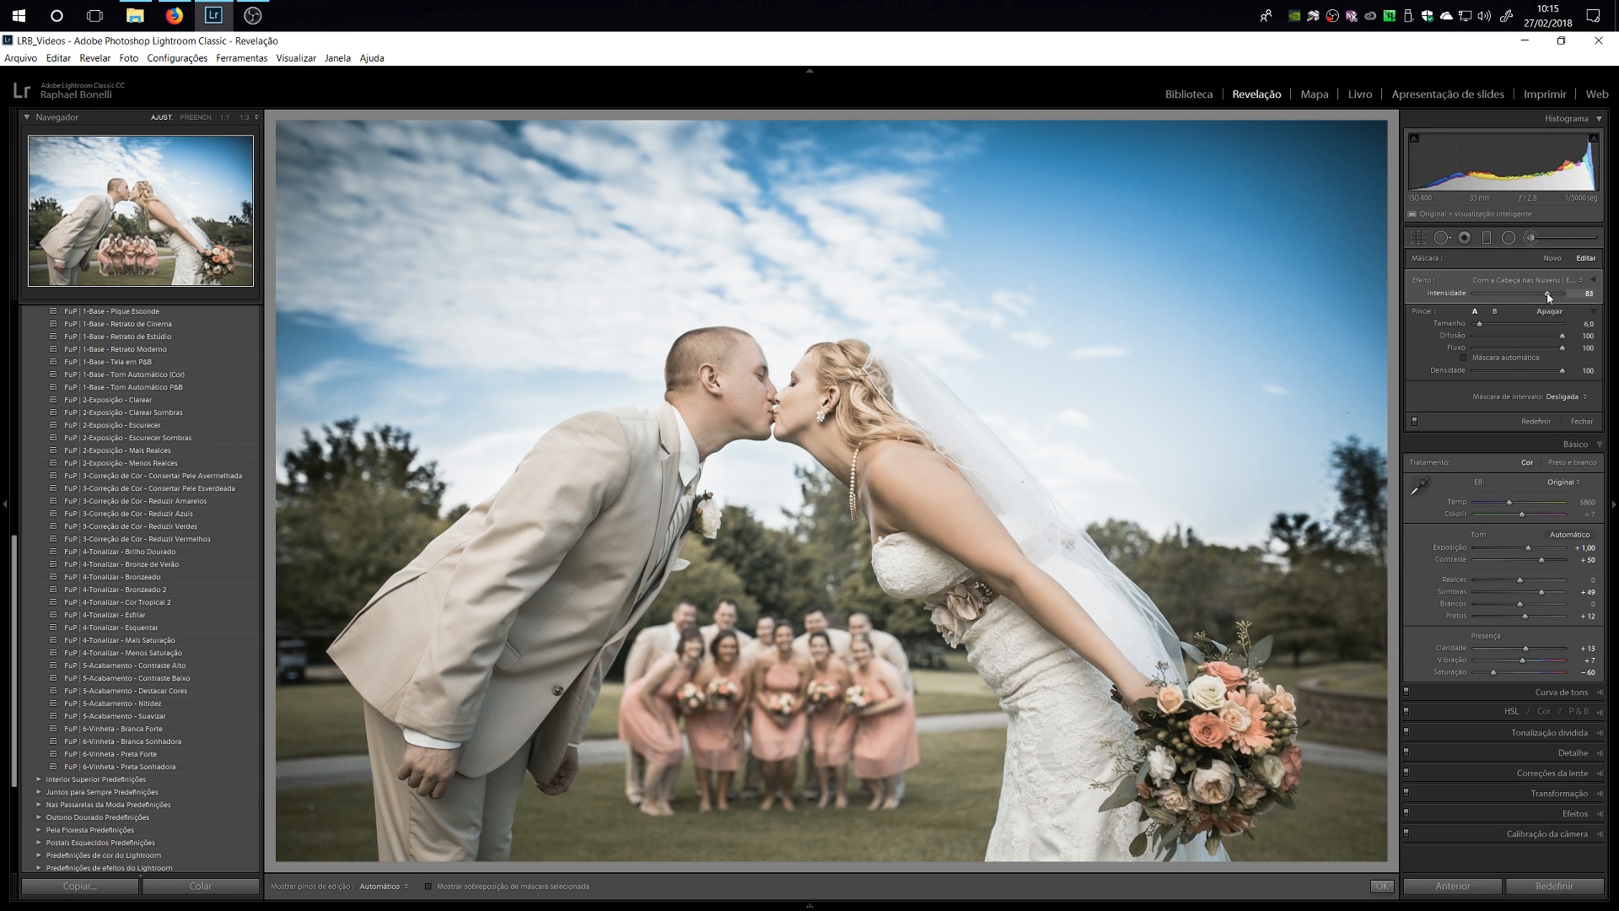
pyautogui.moveTo(1548, 294); pyautogui.dragTo(1538, 293)
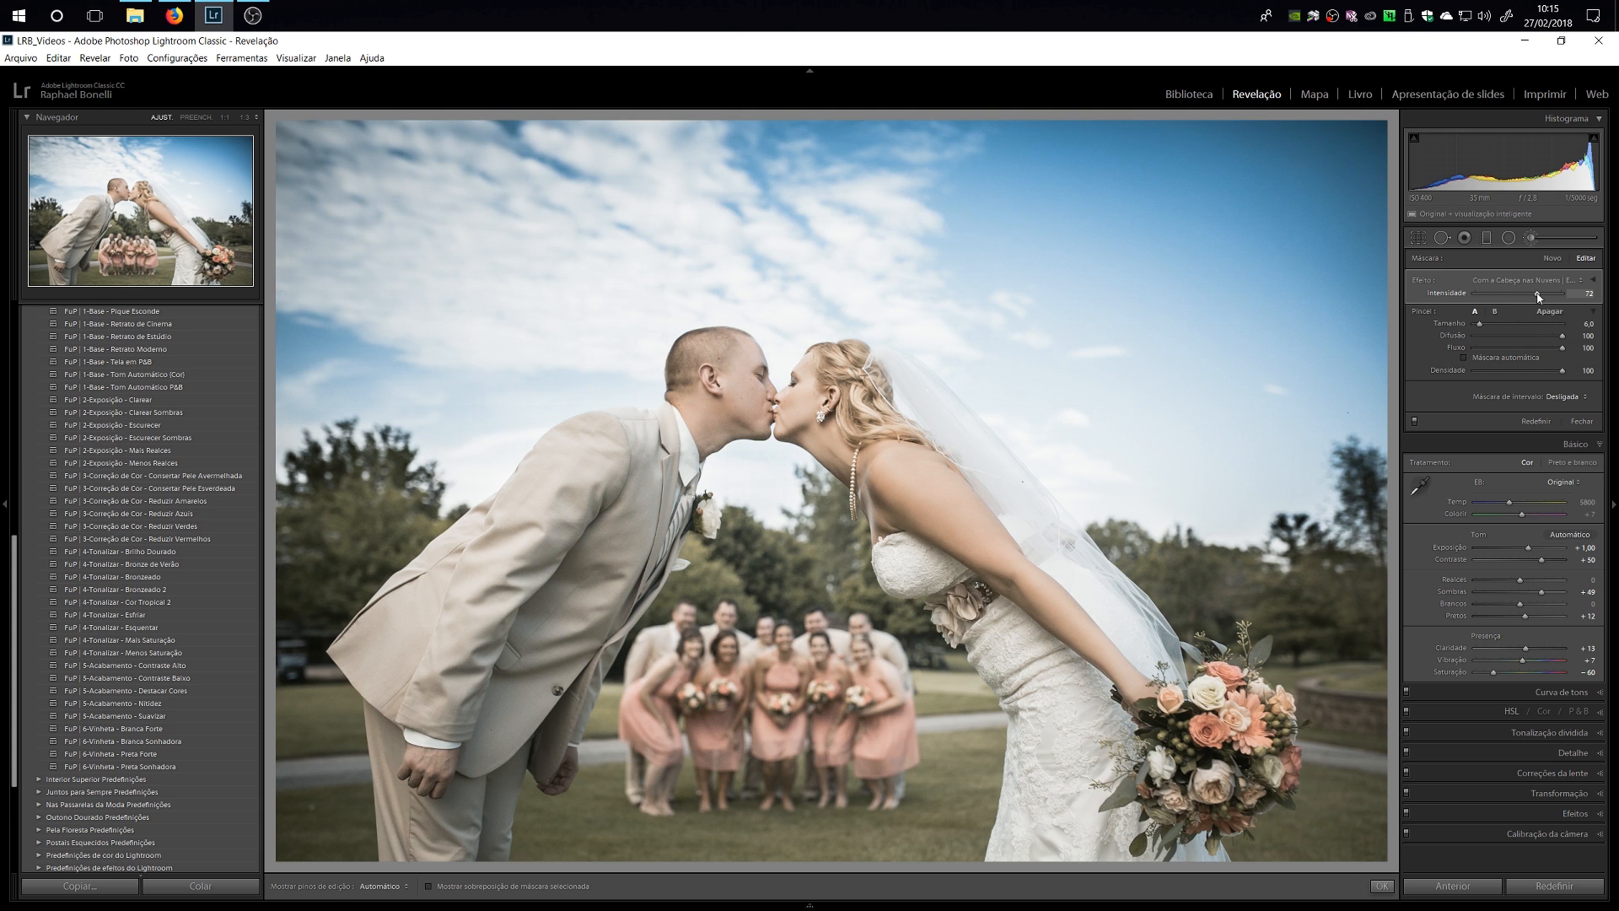
pyautogui.moveTo(1538, 296); pyautogui.dragTo(1545, 297)
pyautogui.click(1591, 280)
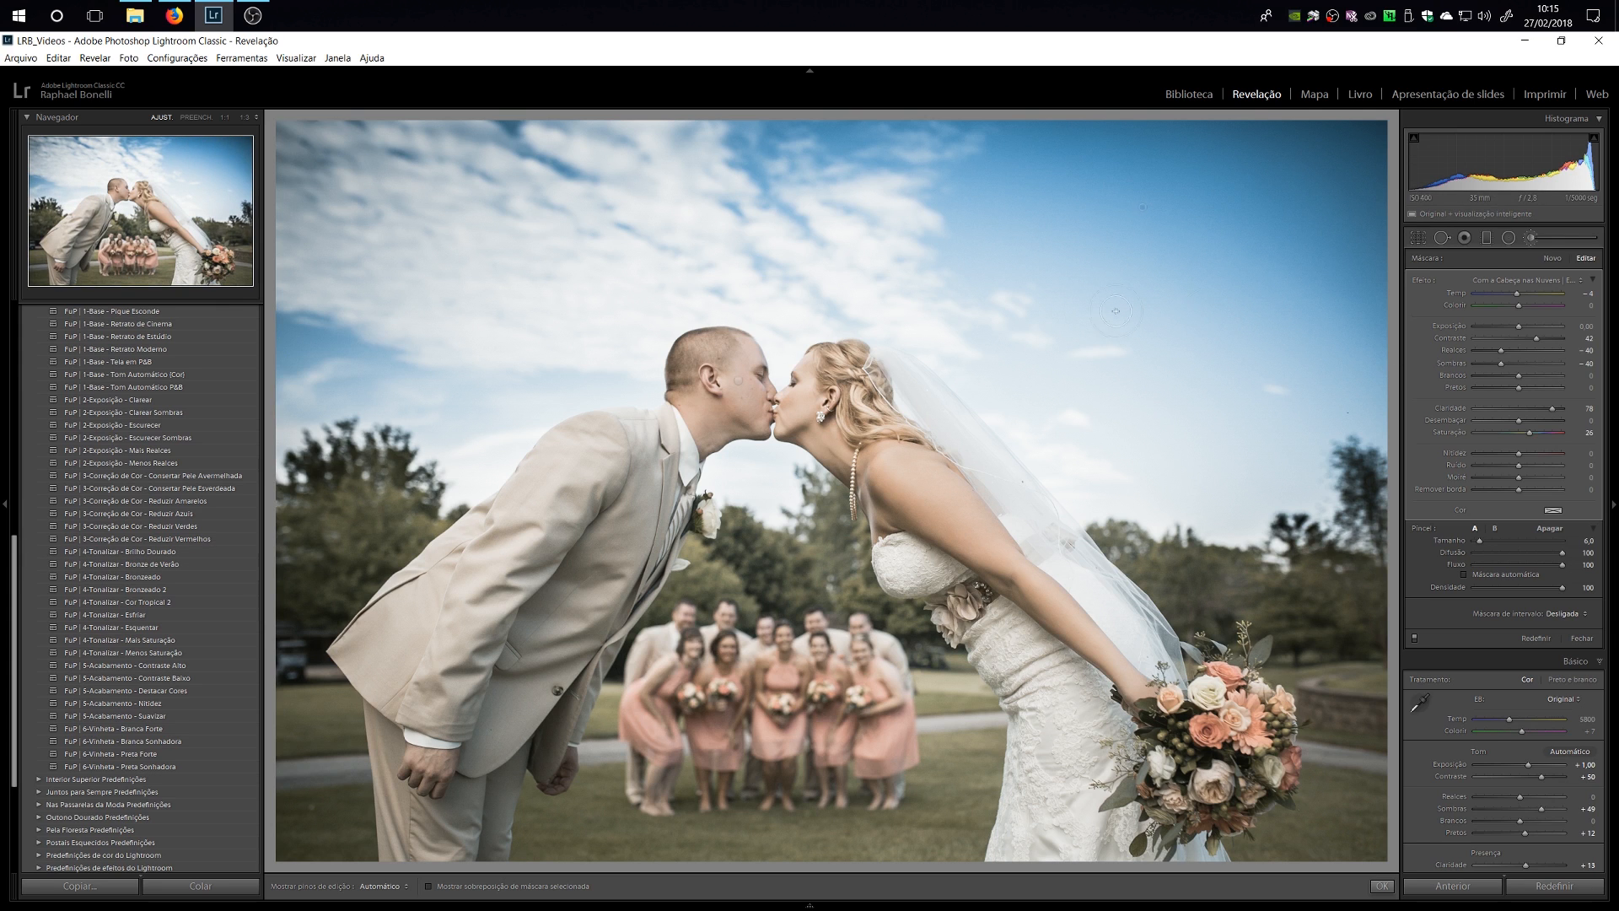
# Step: Toggle the brush adjustments off and on, leave the brush, and compare the photo before and after side by side
pyautogui.click(1414, 638)
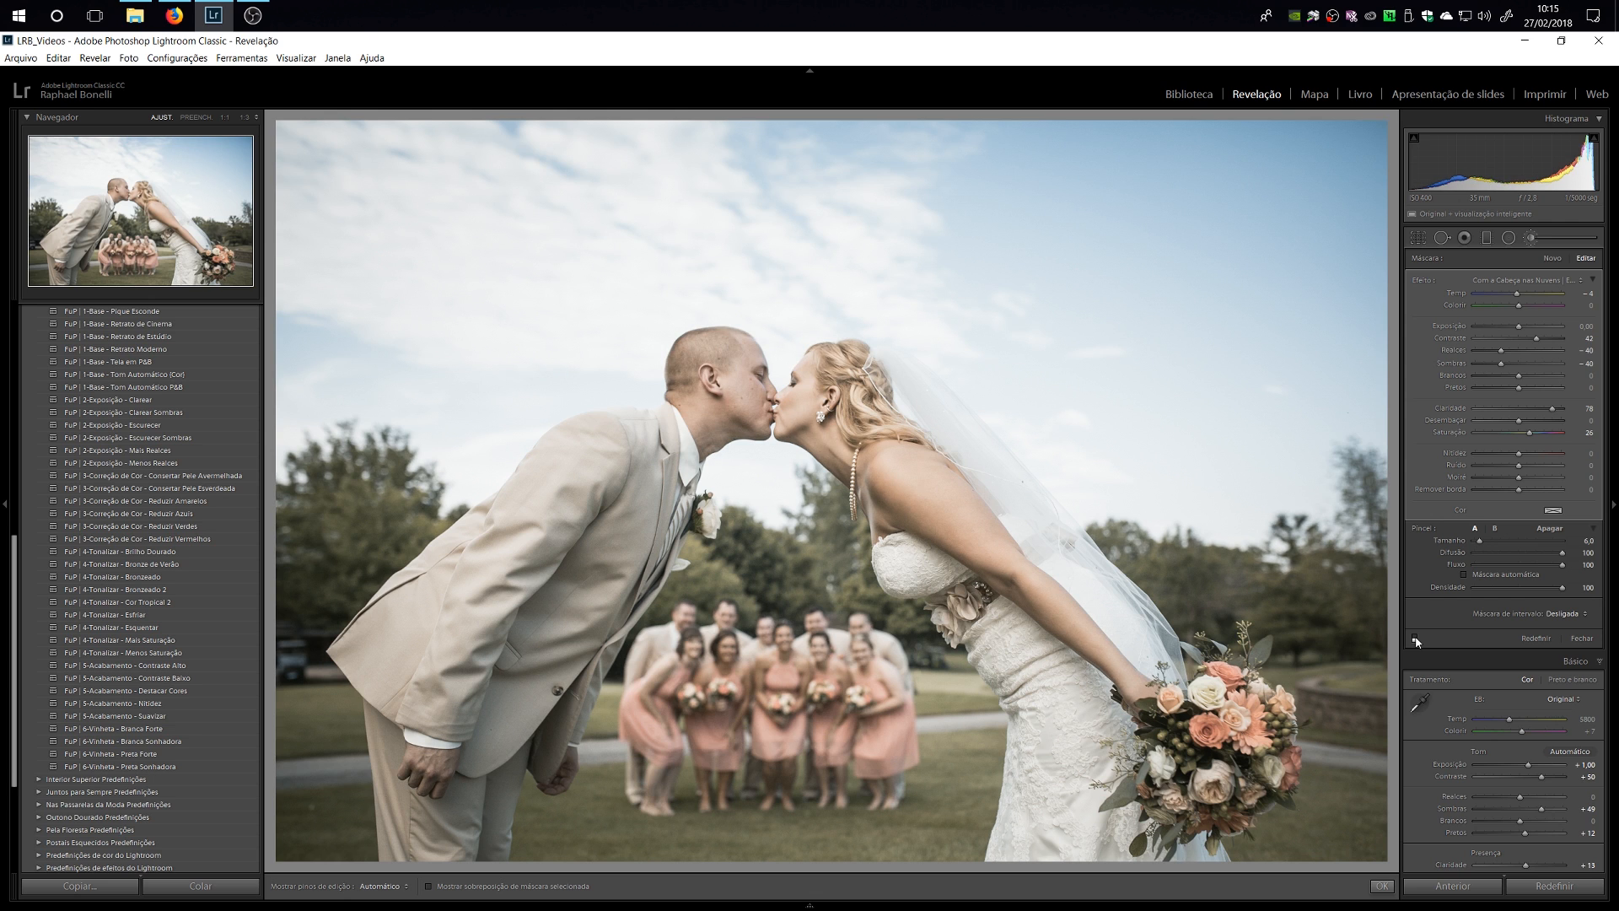
pyautogui.click(1415, 638)
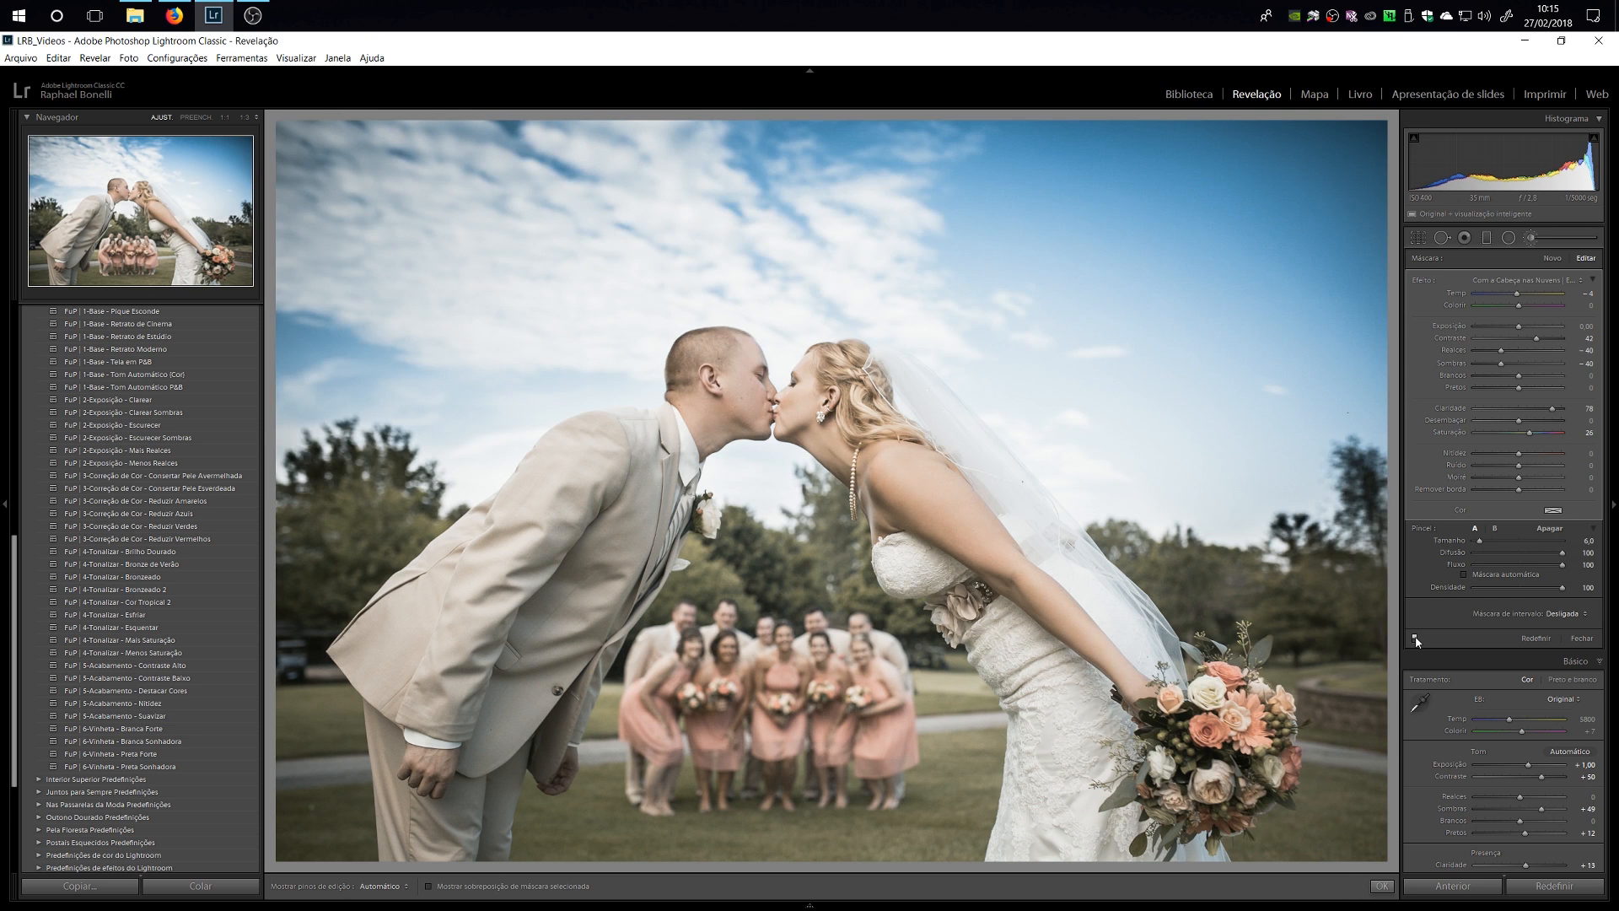
pyautogui.click(1530, 239)
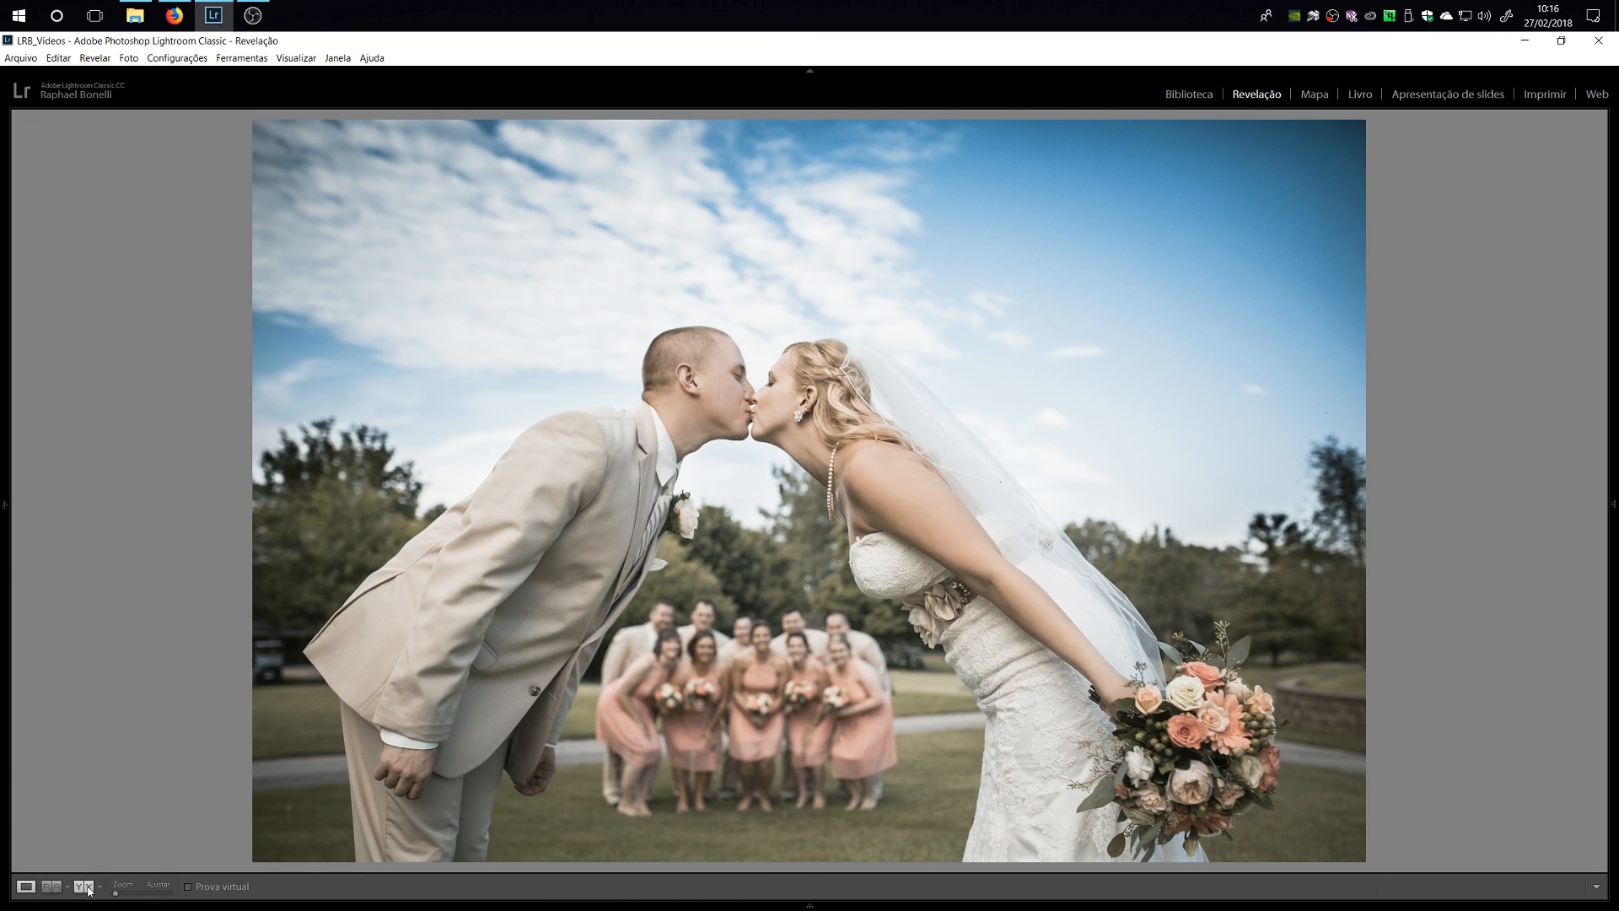
pyautogui.click(87, 887)
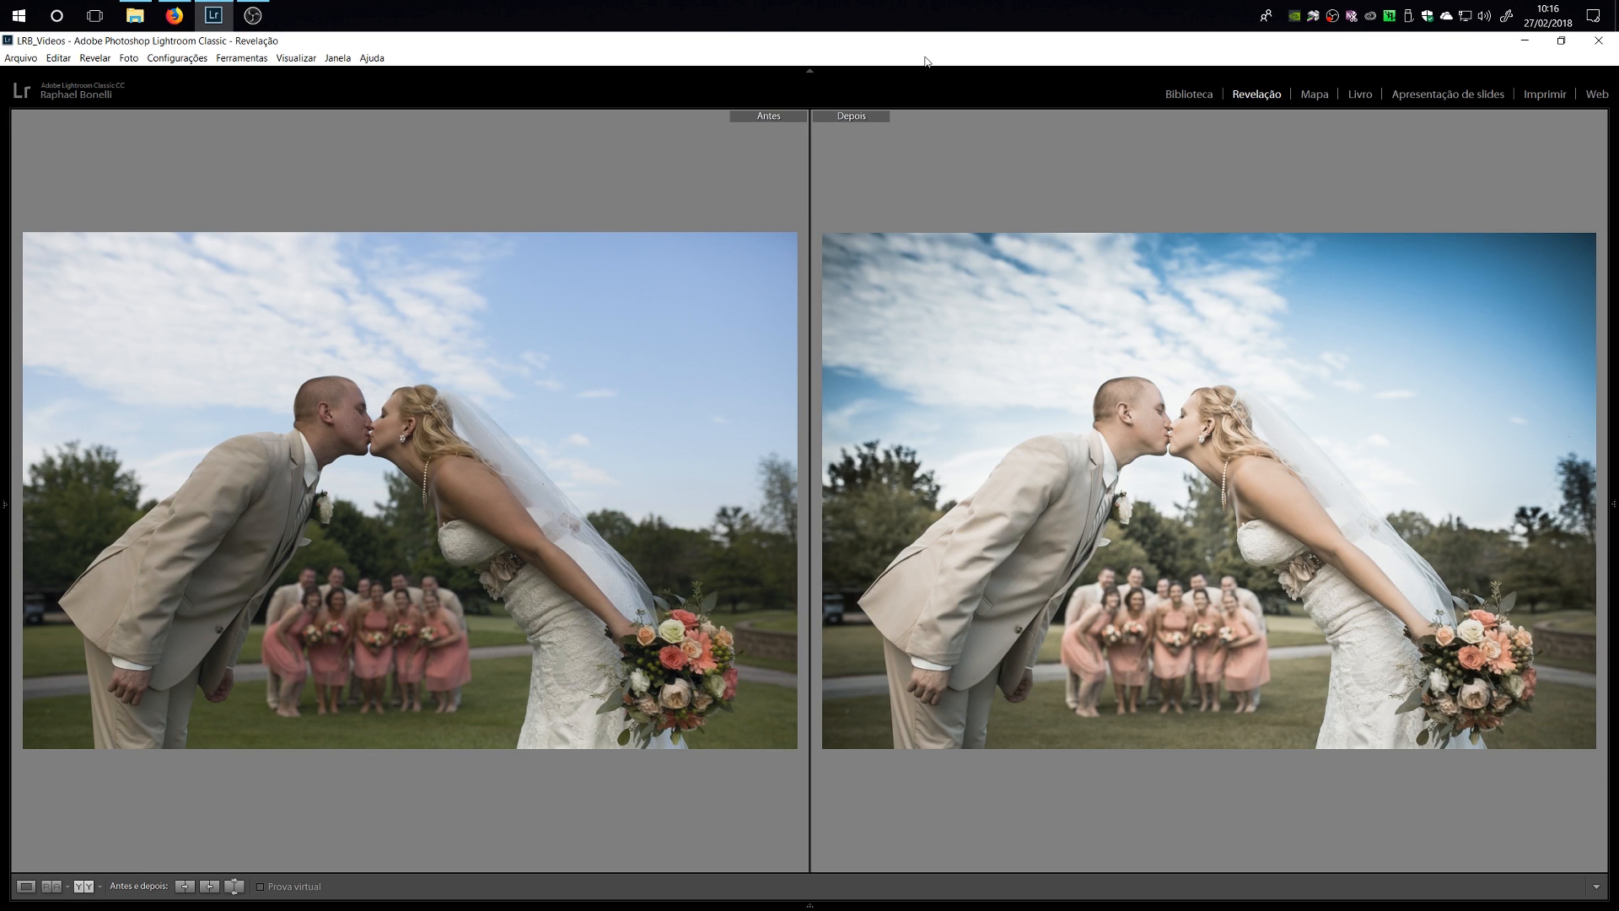